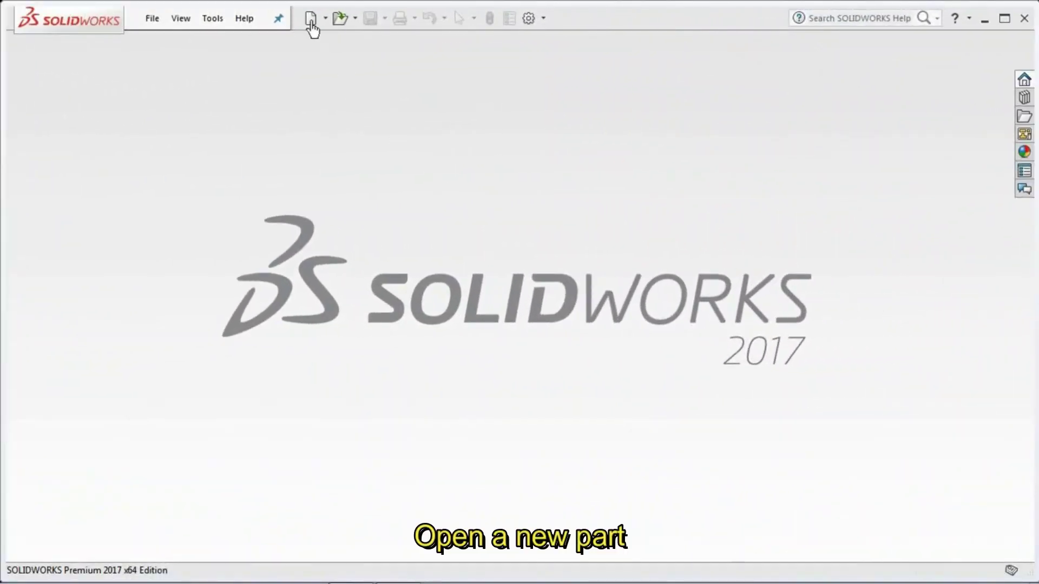
- Create a new part document and insert the Gayung part at its origin with solid bodies transferred
click(311, 22)
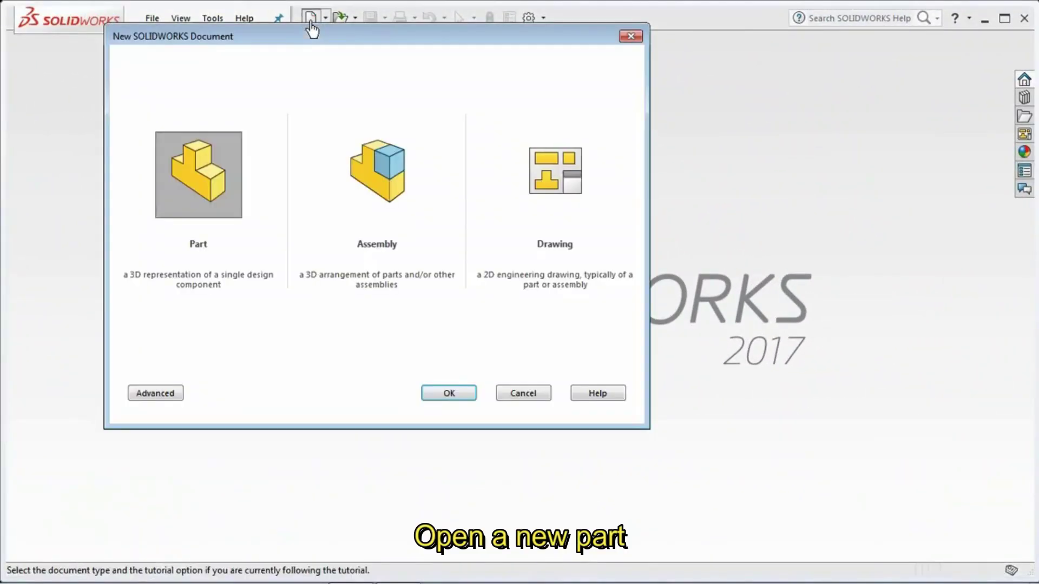
click(449, 393)
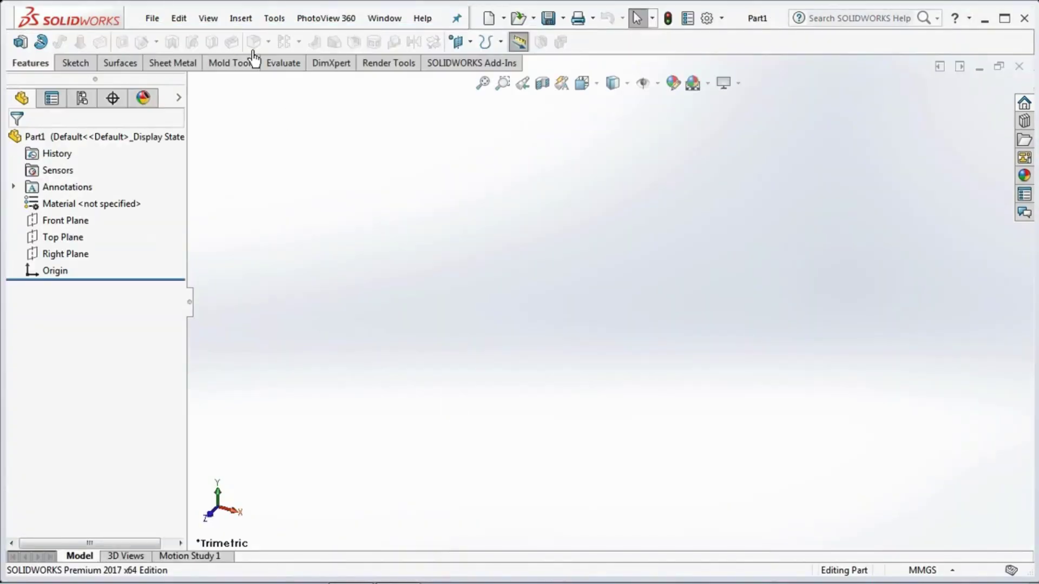
click(241, 19)
click(273, 378)
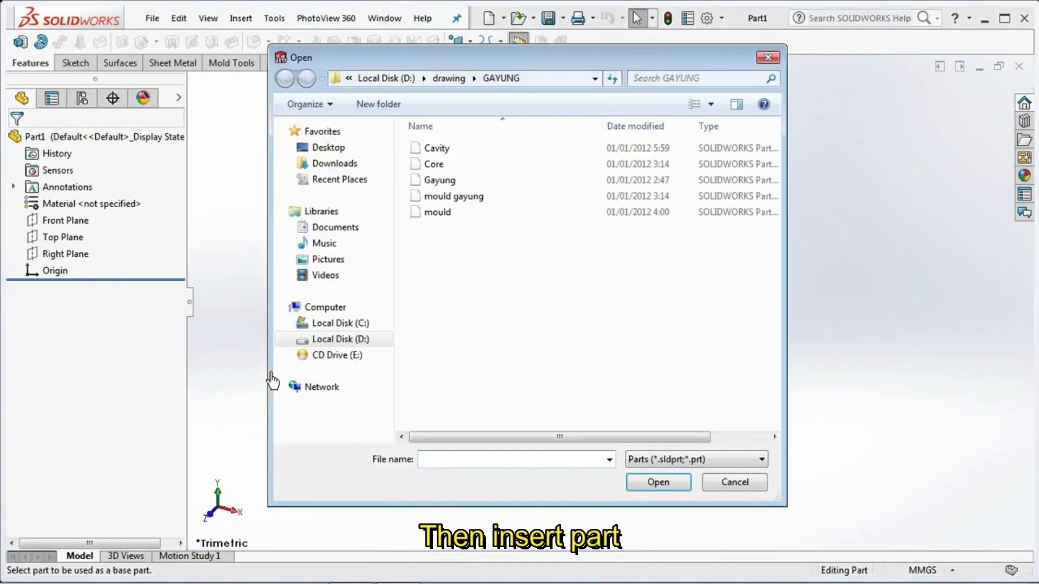
click(449, 182)
click(654, 483)
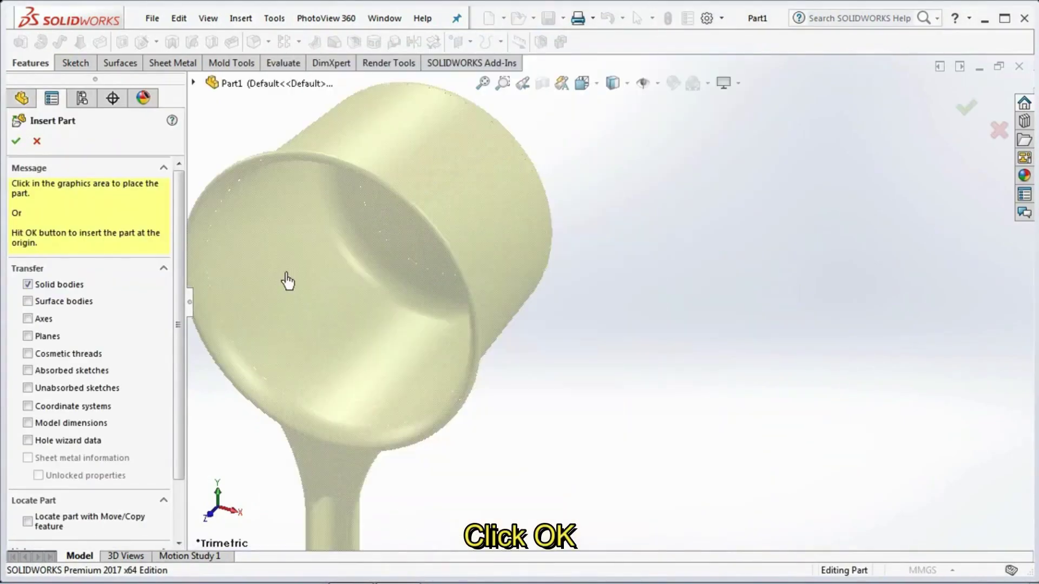
click(16, 142)
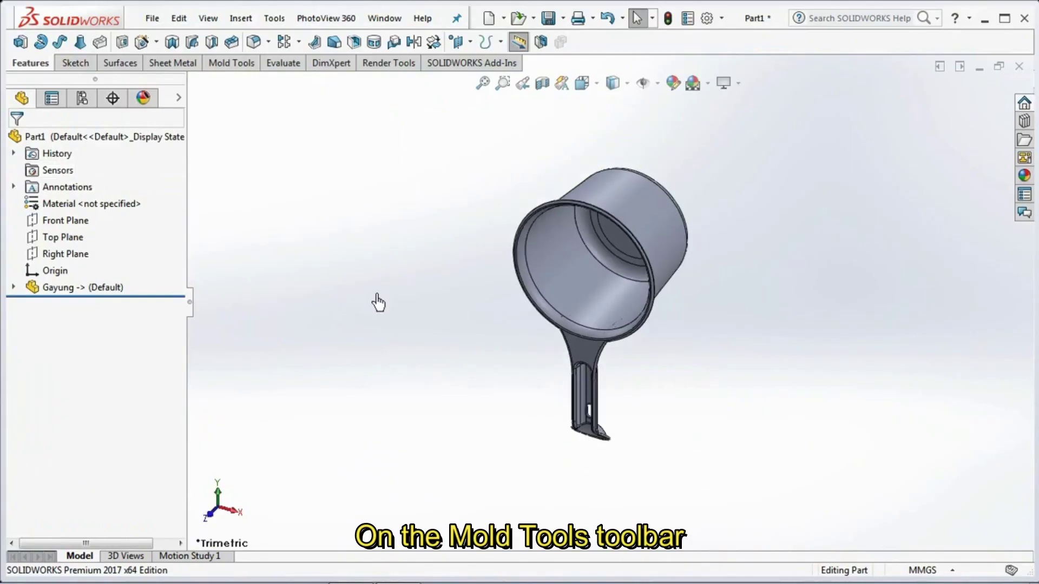
- Scale the dipper body uniformly about the origin by a factor of 1.02
click(225, 70)
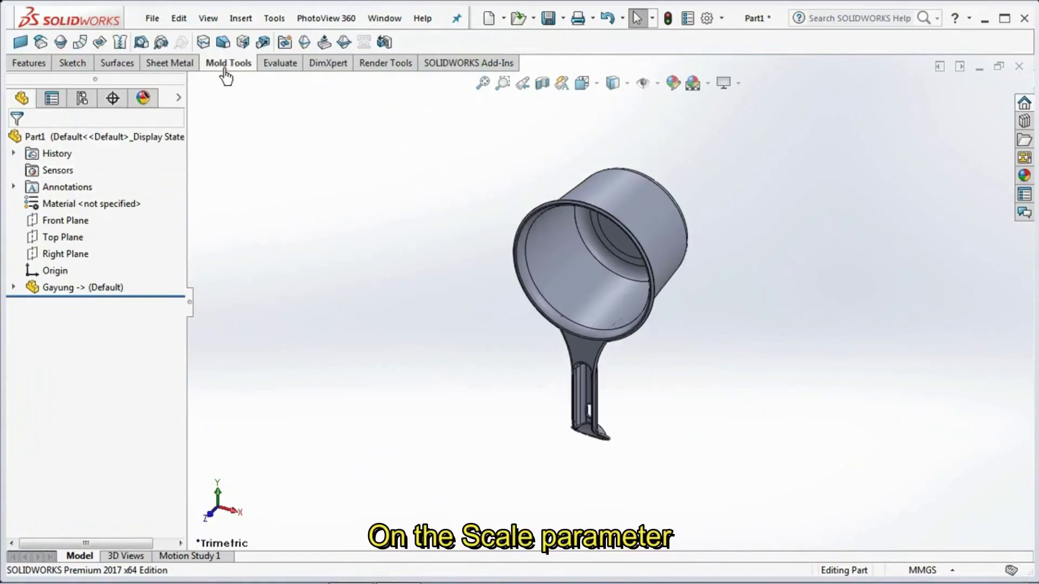
click(261, 43)
click(135, 202)
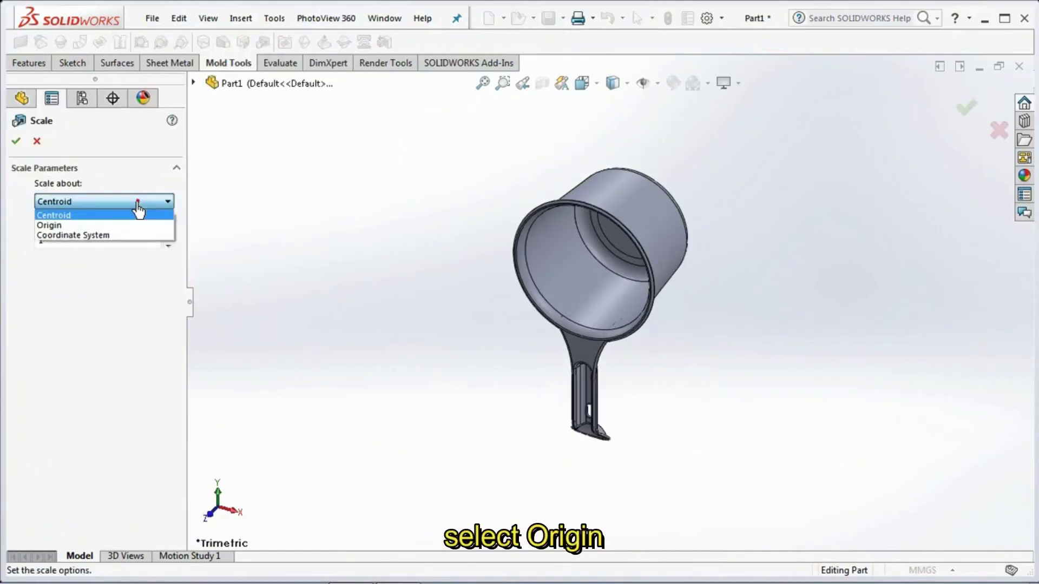
click(123, 220)
click(56, 248)
text(.02)
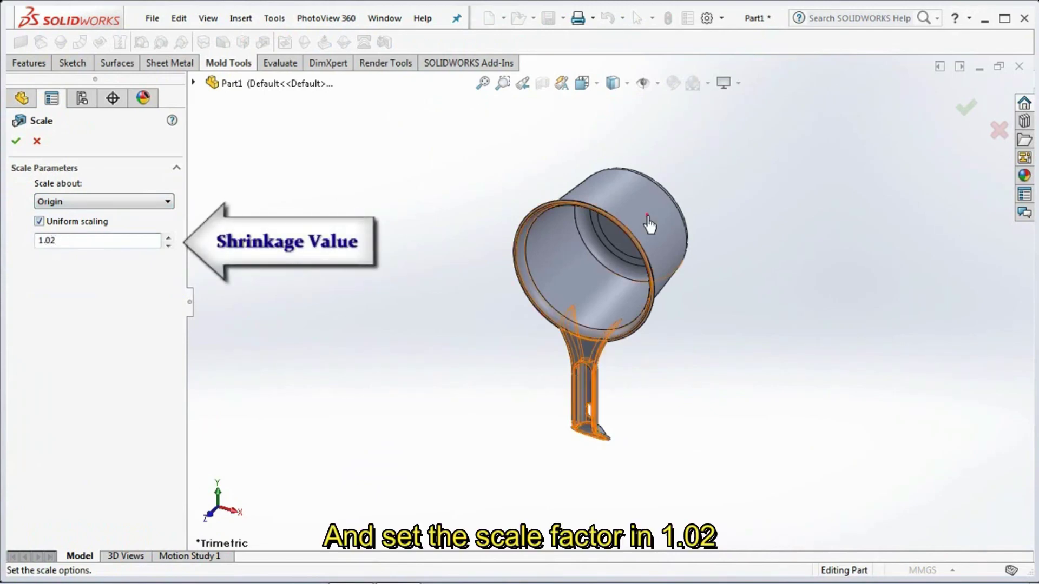
click(697, 245)
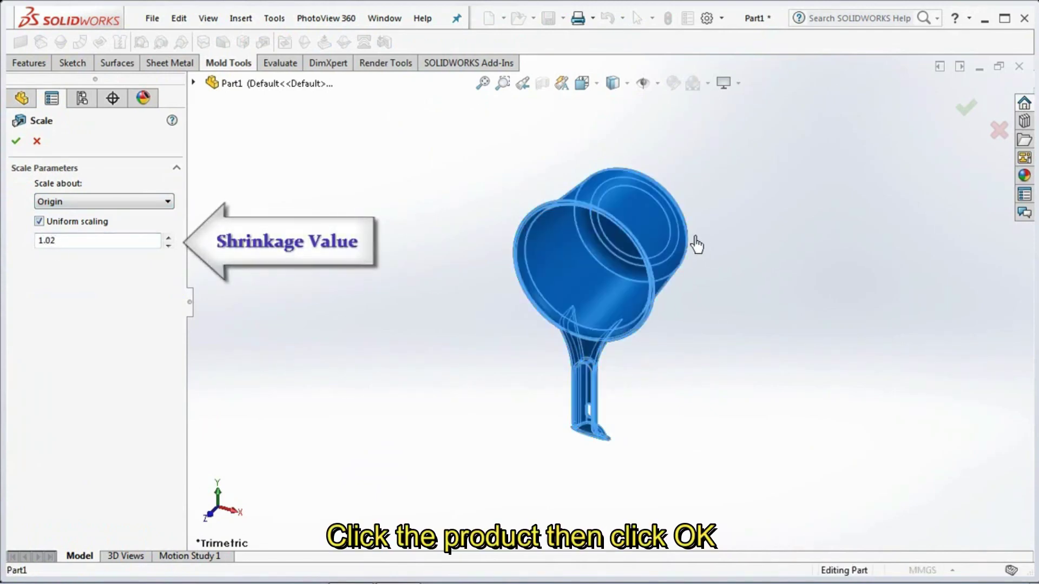
click(960, 116)
- Create a reference plane parallel to the Front Plane through the vertex where the handle meets the cup's rim
middle_drag(823, 225, 714, 485)
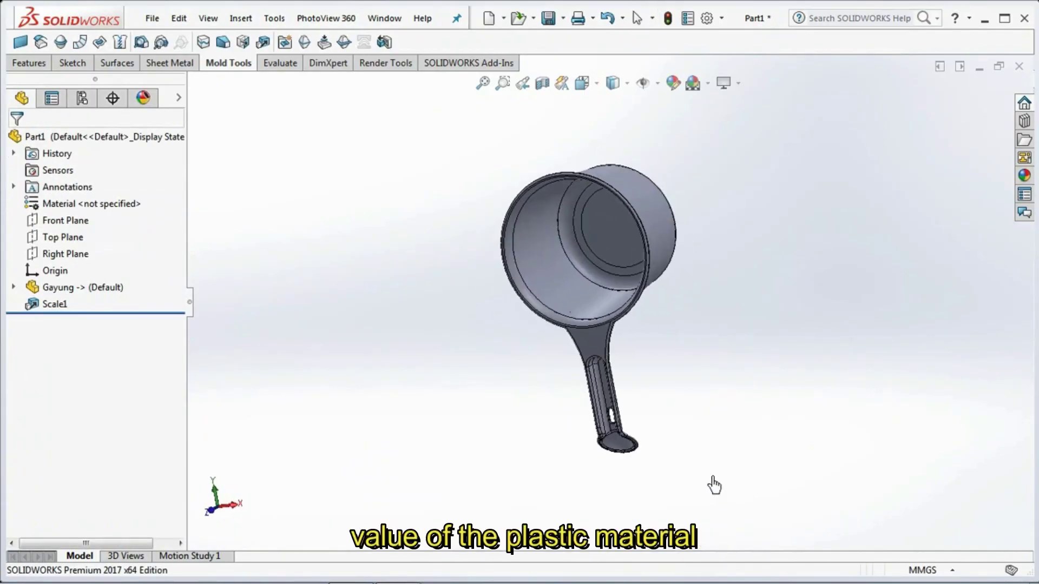
click(66, 221)
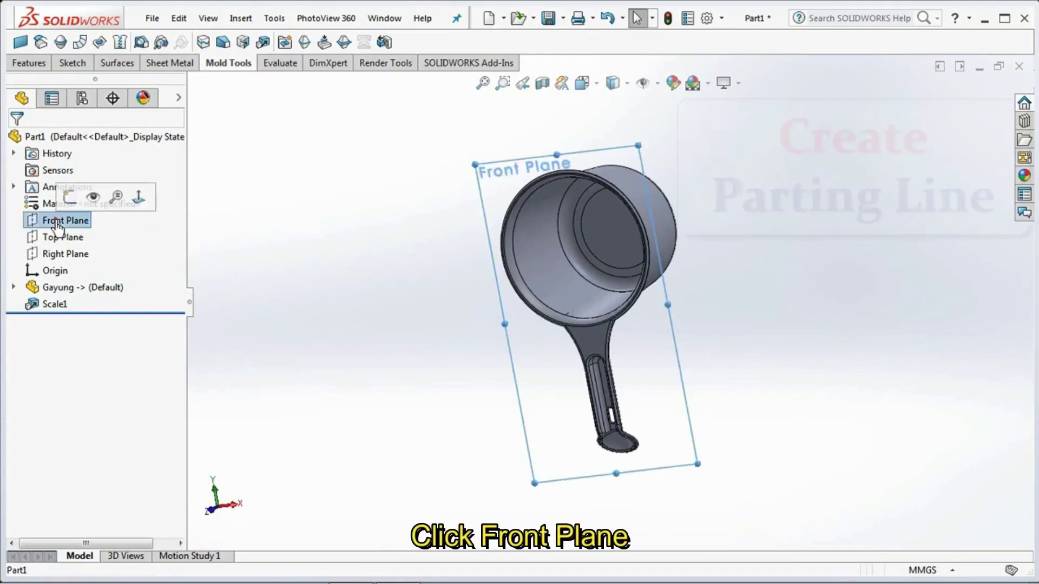
click(29, 62)
click(470, 42)
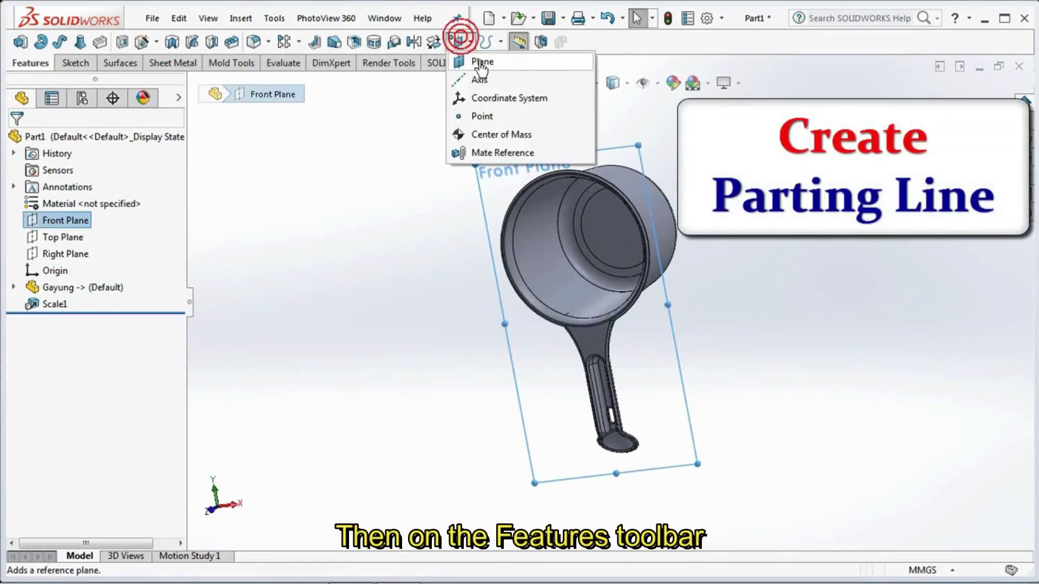
click(482, 64)
middle_drag(429, 389, 543, 270)
scroll(543, 270, down, 10)
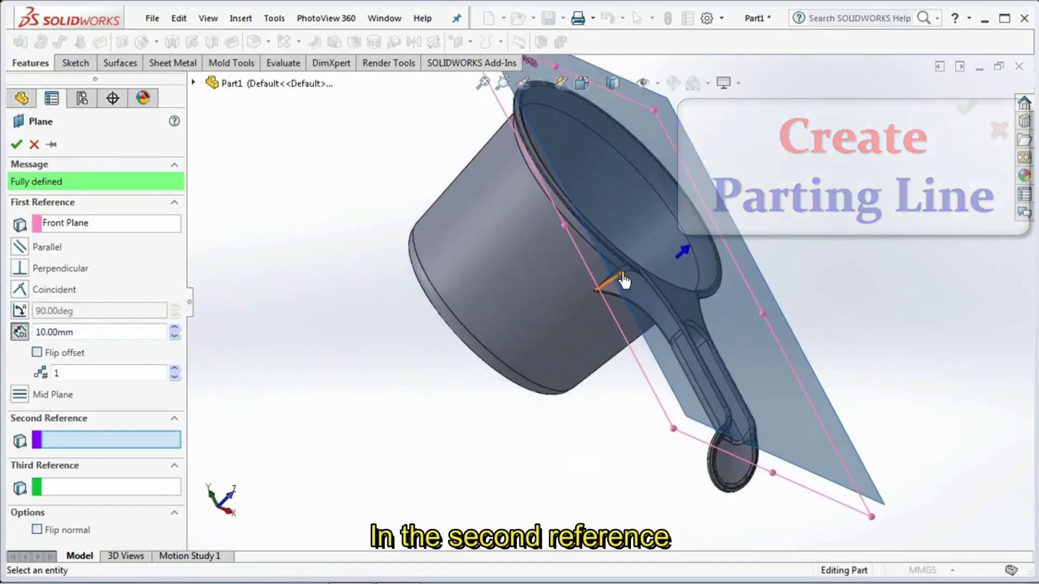
scroll(651, 303, up, 5)
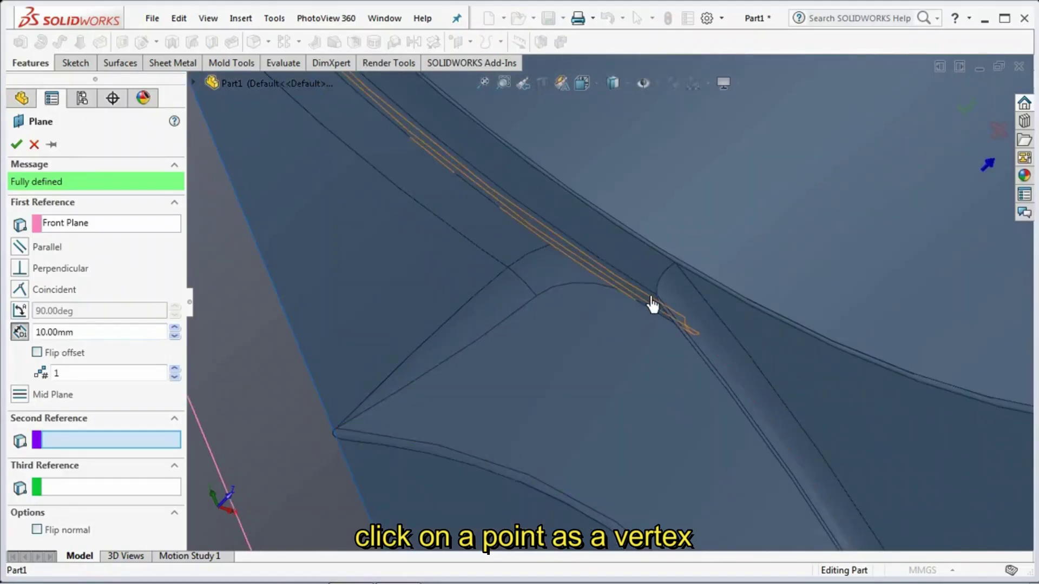
click(657, 304)
scroll(656, 303, up, 2)
scroll(656, 303, up, 6)
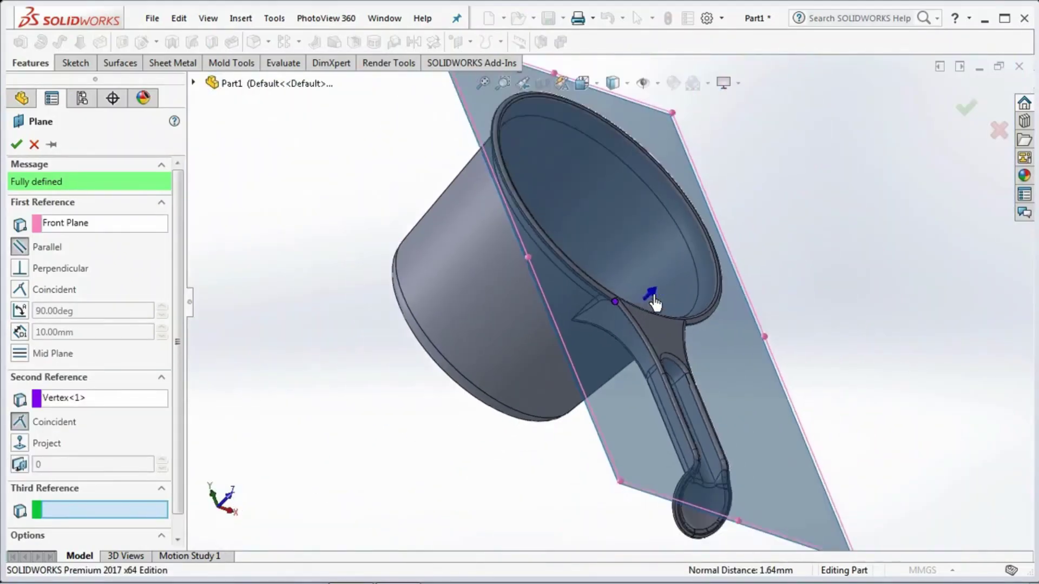
click(966, 108)
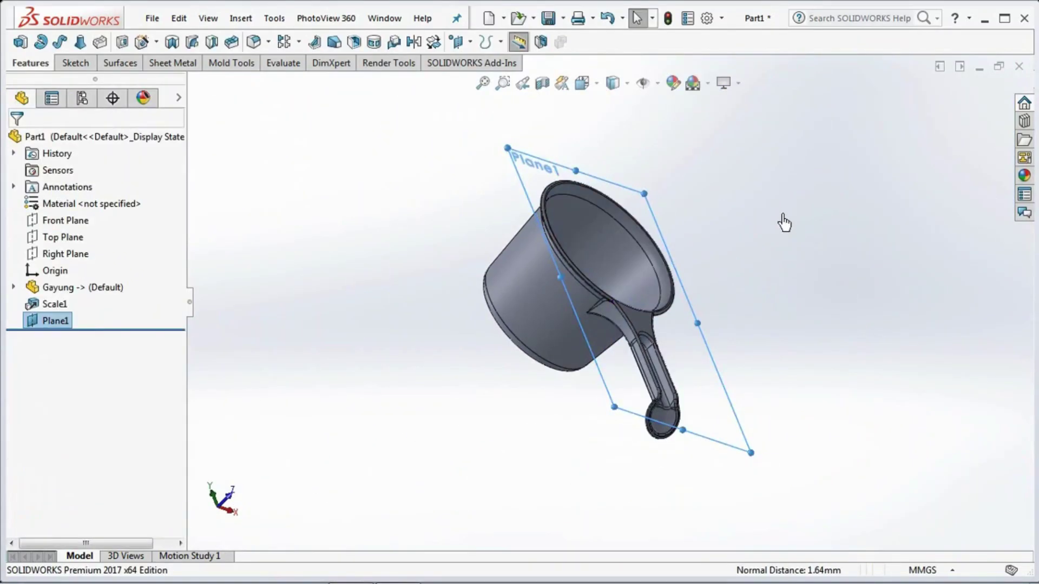
- Start a Parting Line with Plane1 as the pull direction and select the outer edge of the cup's rim
middle_drag(784, 222, 745, 225)
click(218, 64)
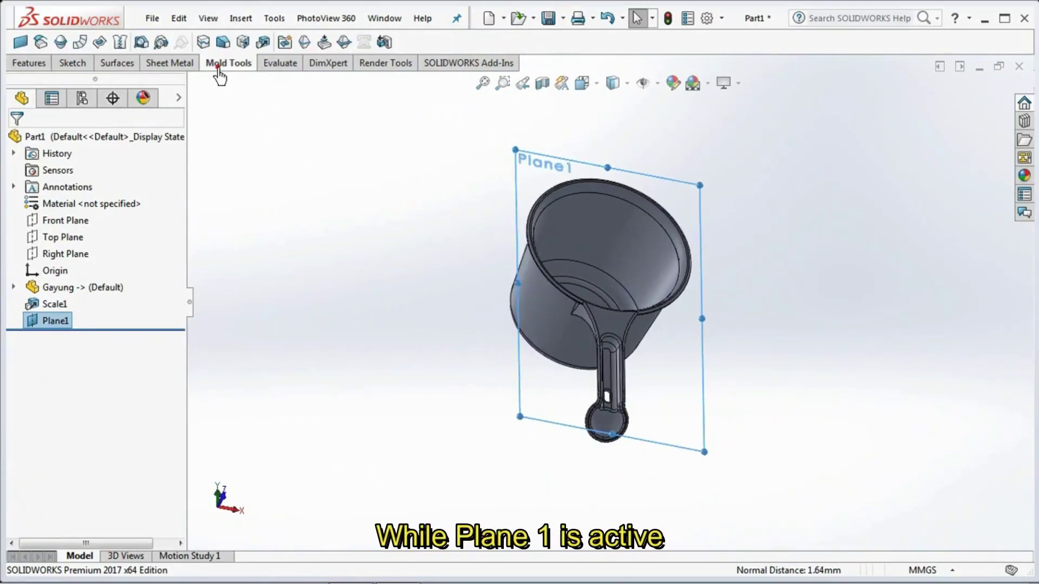
click(304, 43)
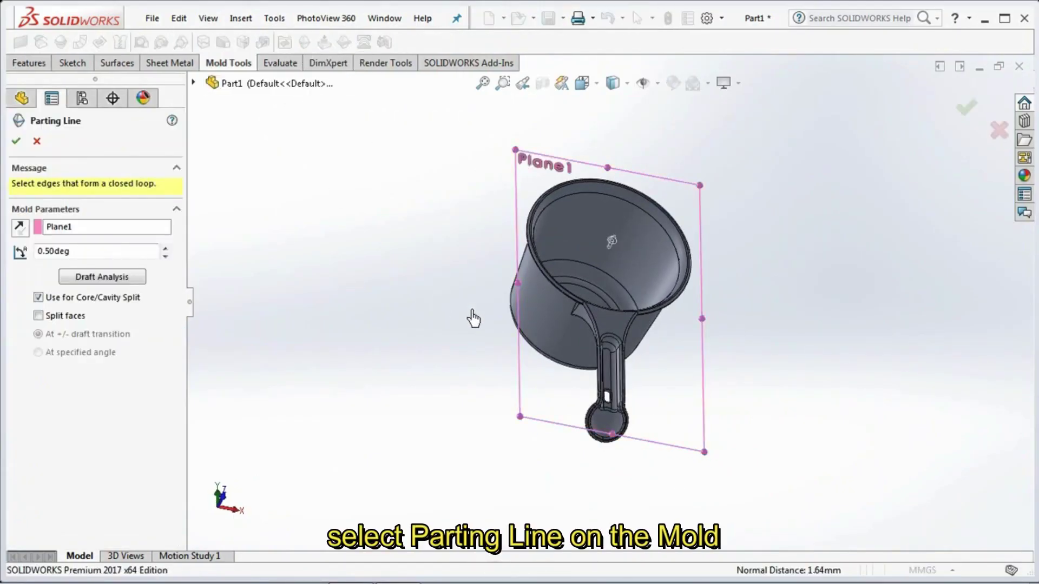
scroll(656, 302, down, 6)
click(665, 285)
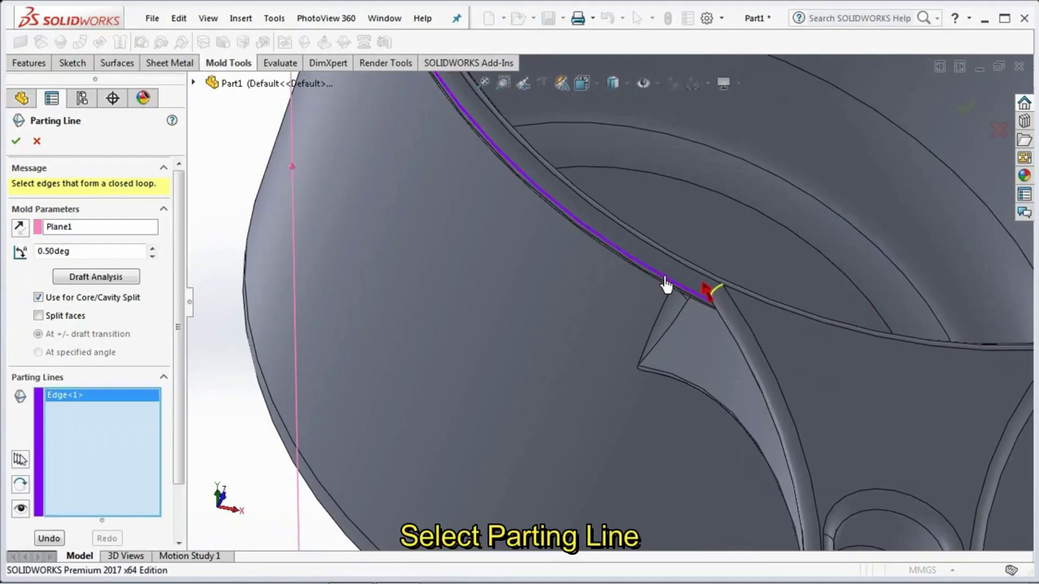
- Add the tangent chain of outer edges around the handle to close the parting line loop, and accept the Parting Line feature
scroll(665, 278, up, 5)
middle_drag(676, 311, 698, 392)
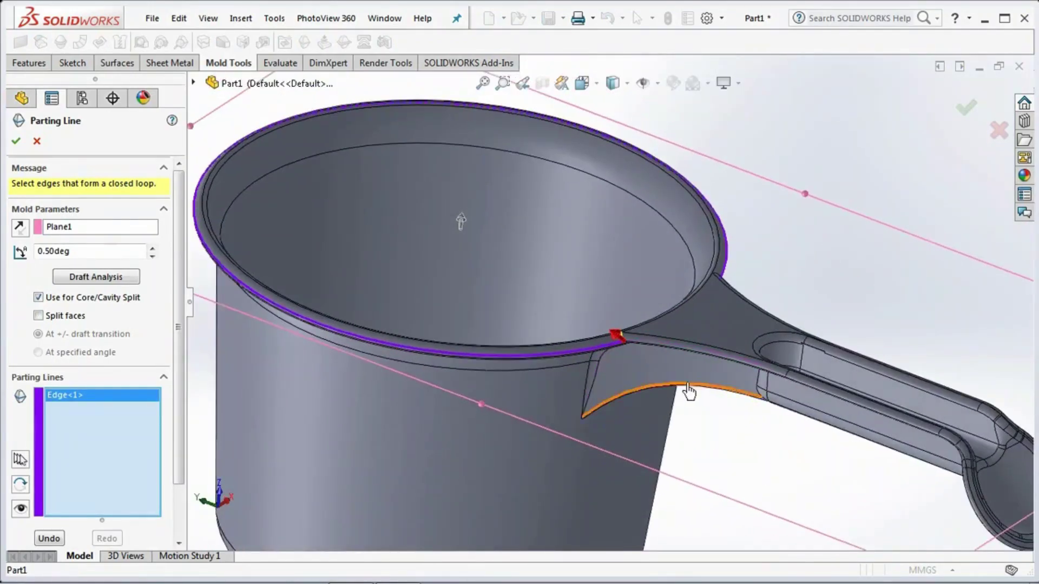
scroll(685, 384, down, 5)
right_click(563, 279)
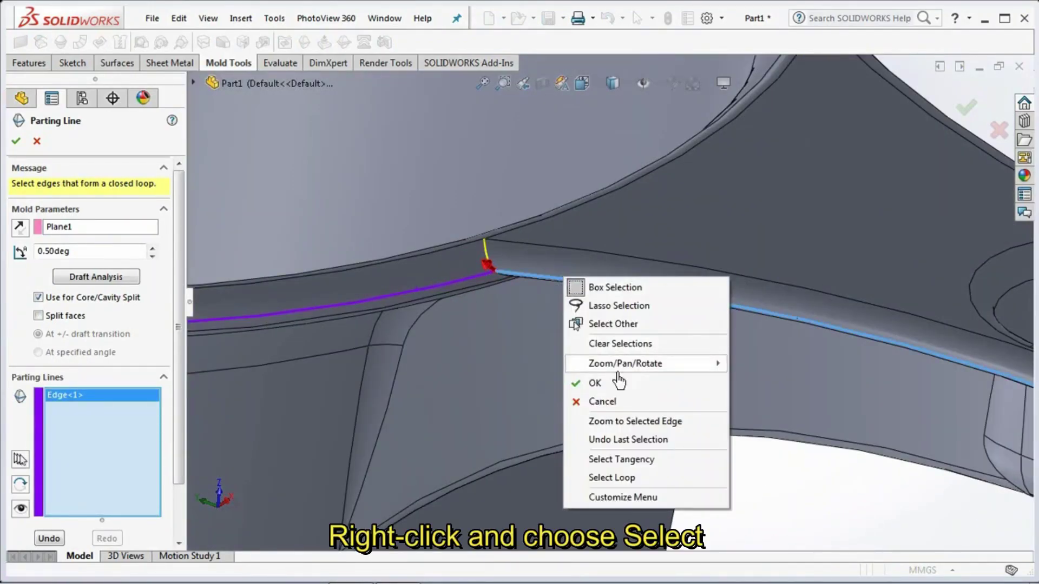
click(631, 461)
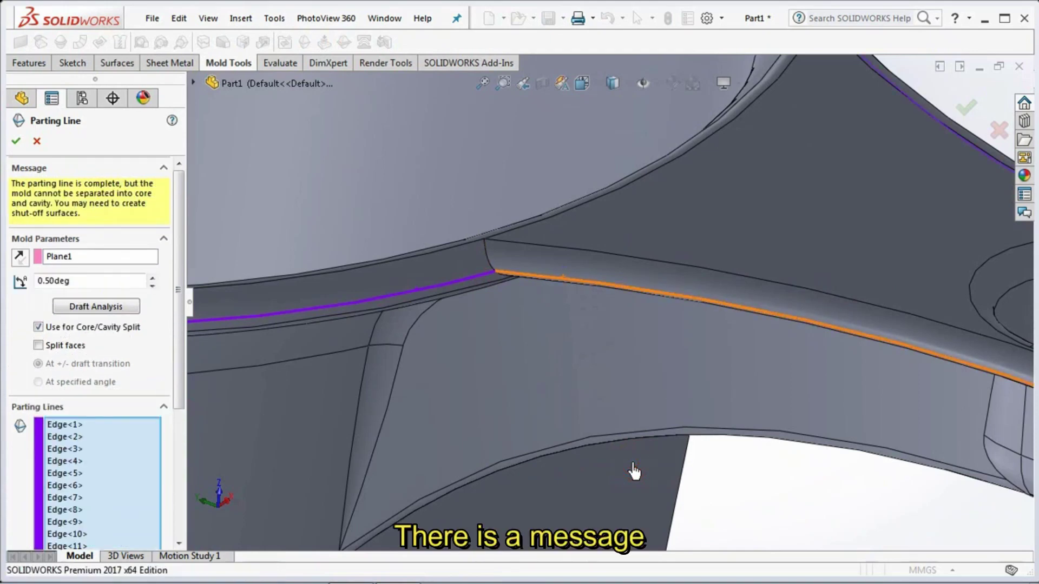
scroll(634, 471, up, 5)
scroll(634, 472, up, 4)
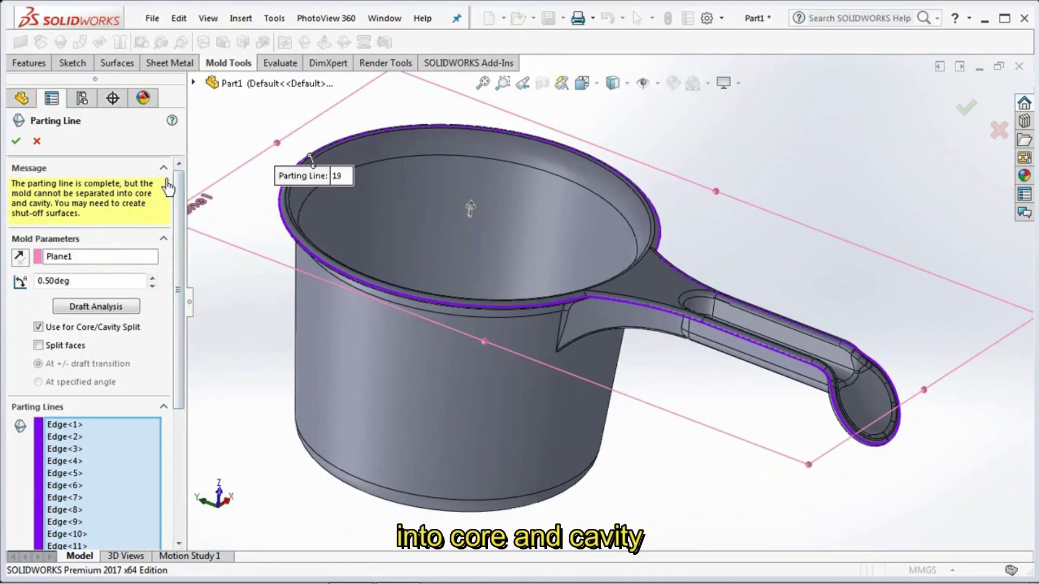
middle_drag(621, 389, 709, 477)
scroll(722, 481, down, 4)
scroll(723, 426, down, 2)
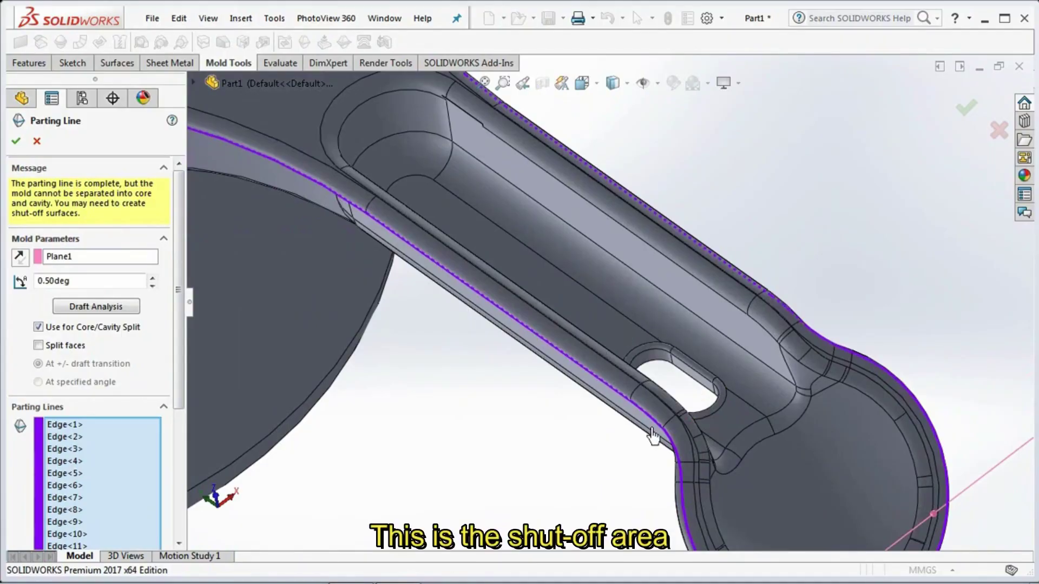
scroll(661, 333, up, 6)
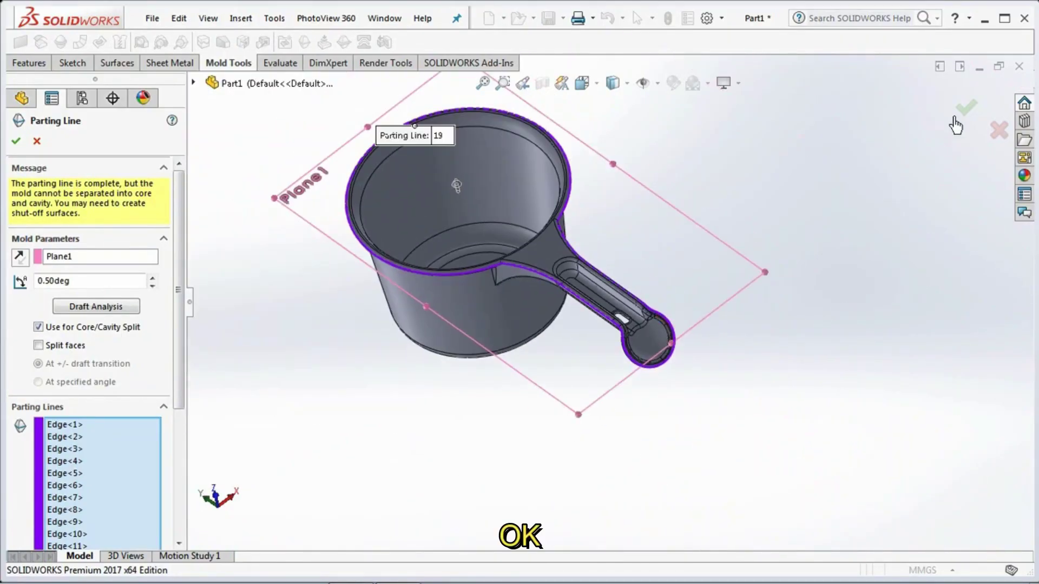
click(968, 112)
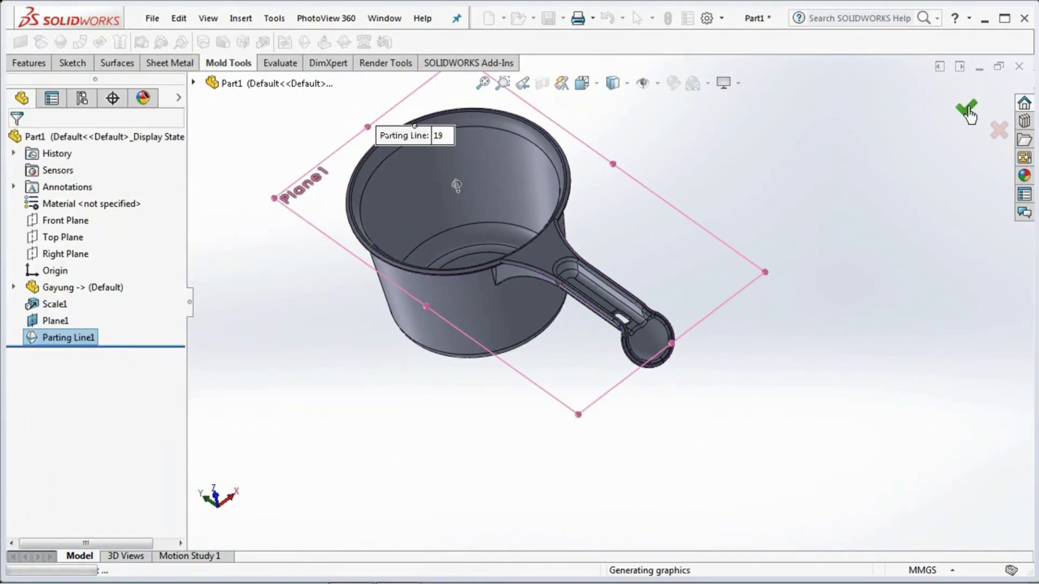
- Create a shut-off surface over the handle's slotted hole from the tangent edge loop on its underside
scroll(874, 283, up, 3)
scroll(467, 185, down, 2)
scroll(460, 184, down, 2)
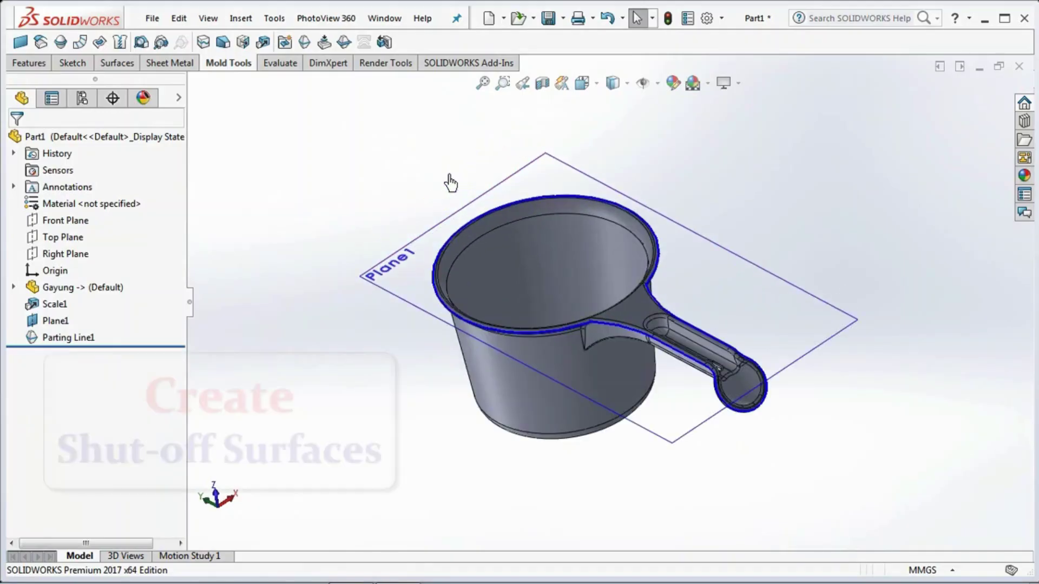
click(325, 48)
middle_drag(620, 511, 767, 325)
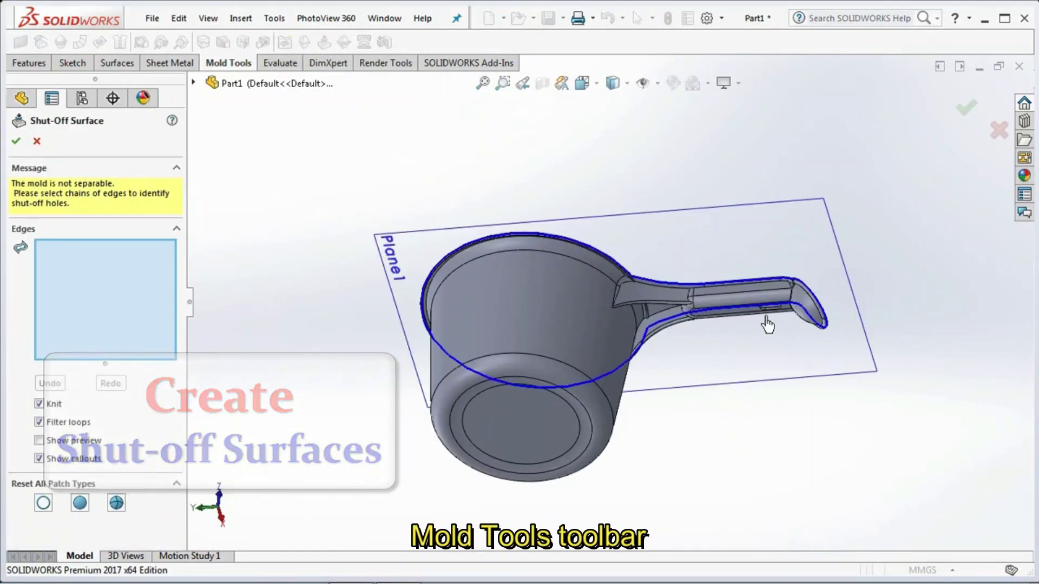
scroll(767, 324, down, 5)
right_click(601, 281)
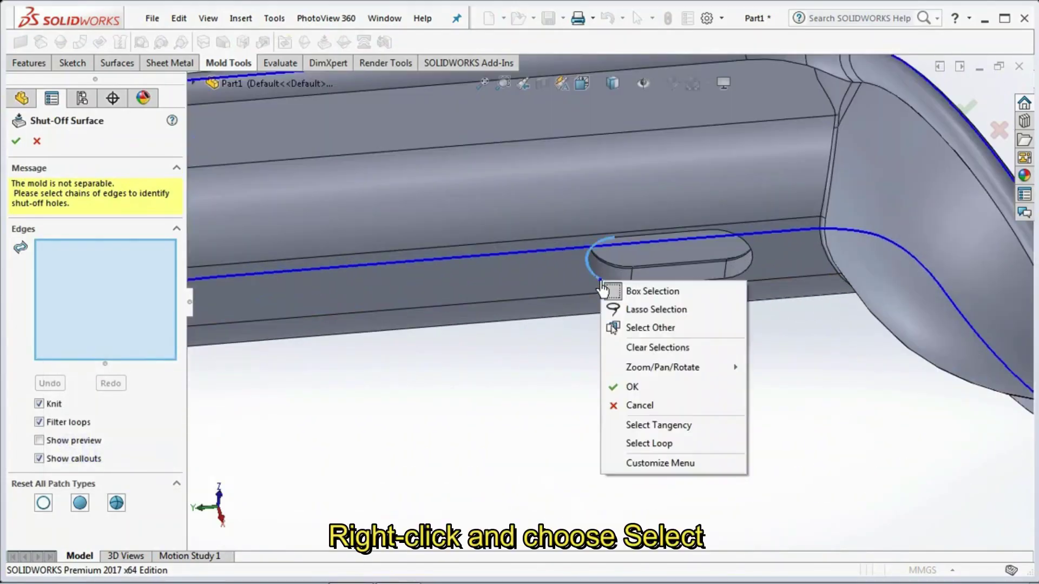
click(671, 425)
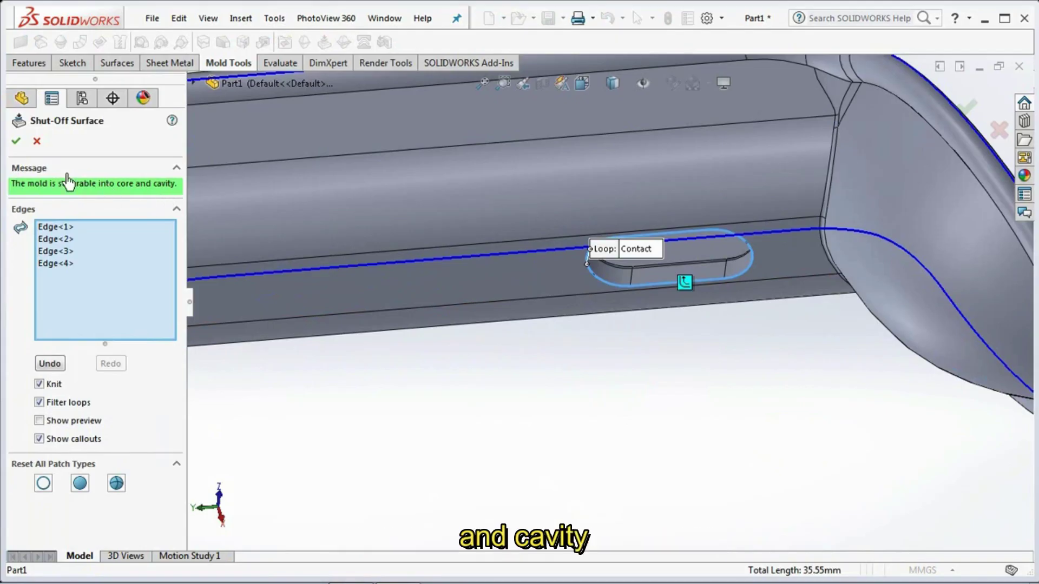
click(15, 142)
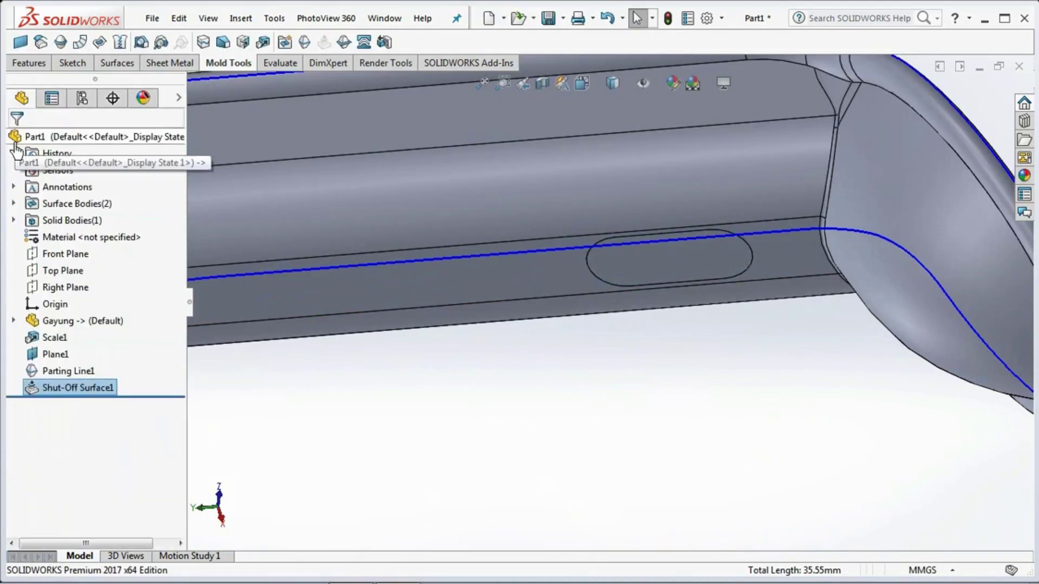
click(644, 270)
click(641, 400)
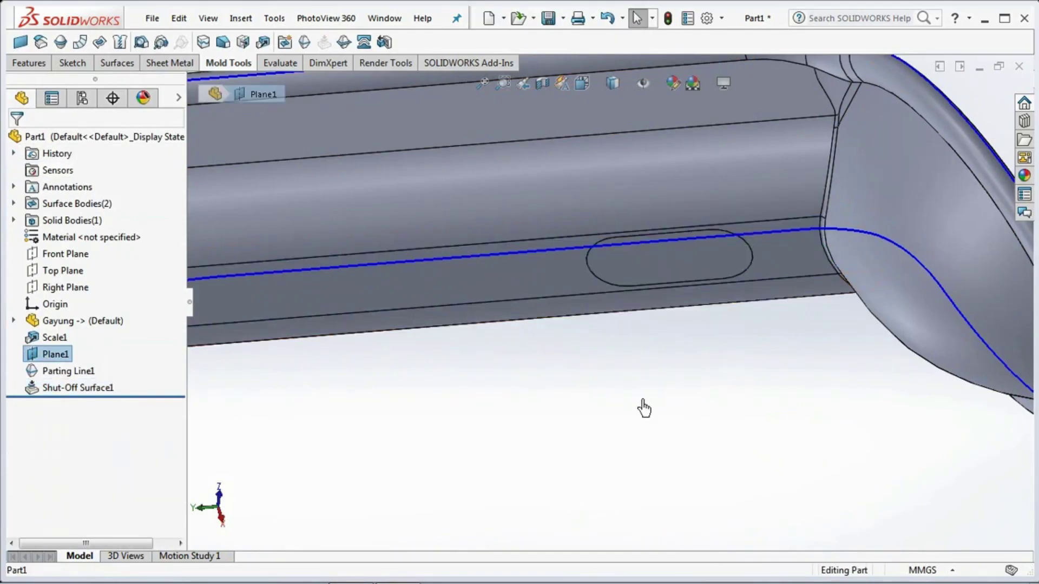
scroll(641, 400, up, 7)
scroll(640, 401, up, 4)
middle_drag(633, 404, 533, 472)
click(372, 449)
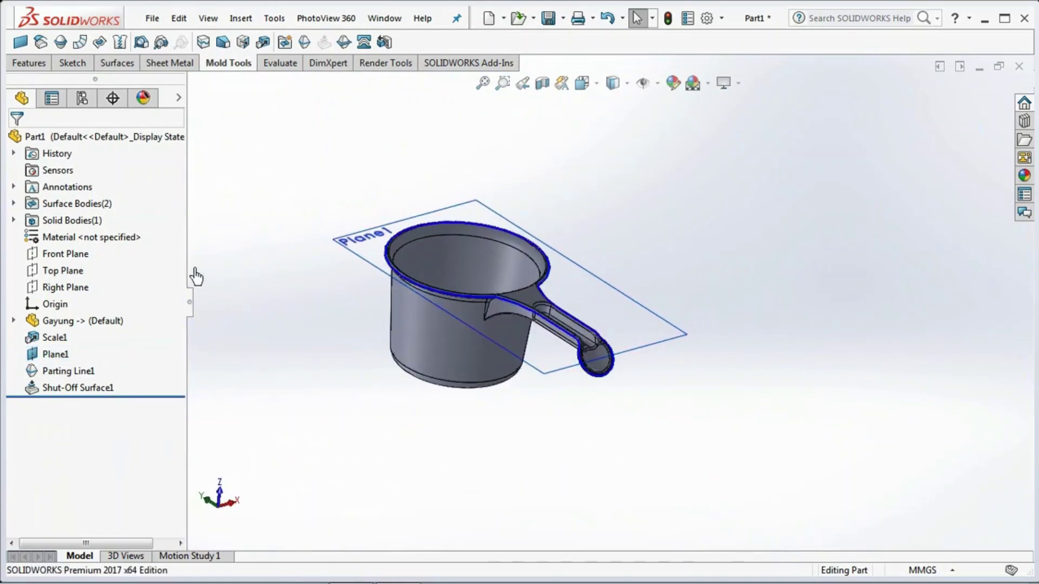
- Hide the Gayung solid body so only the surface bodies stay displayed
click(13, 220)
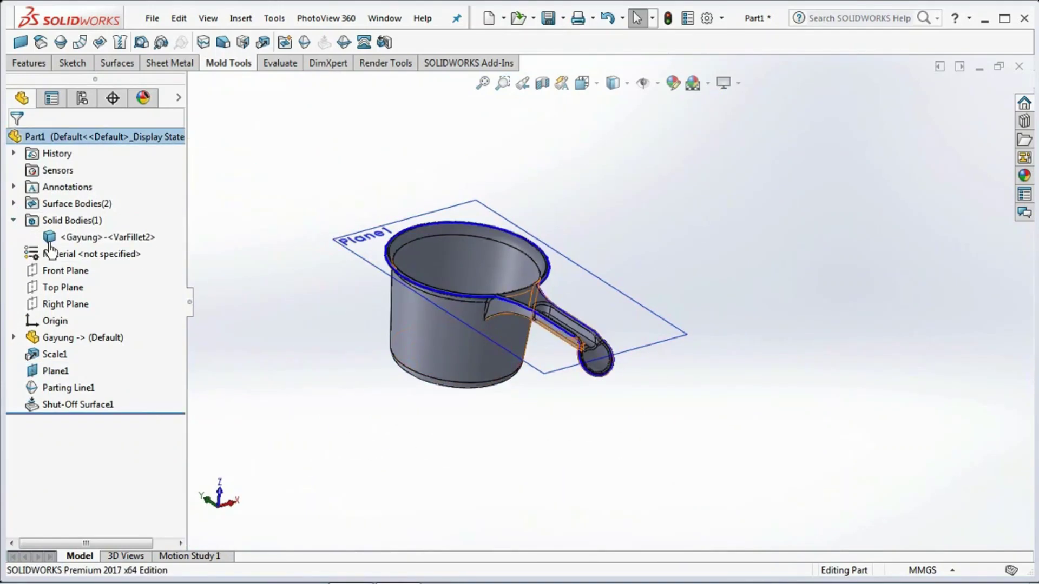
click(49, 238)
right_click(49, 238)
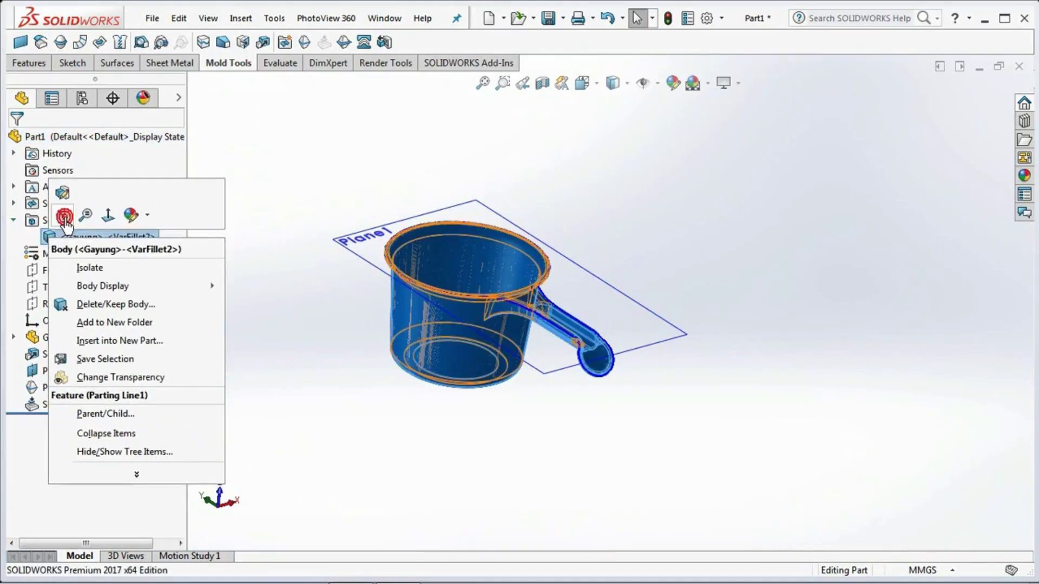
click(54, 222)
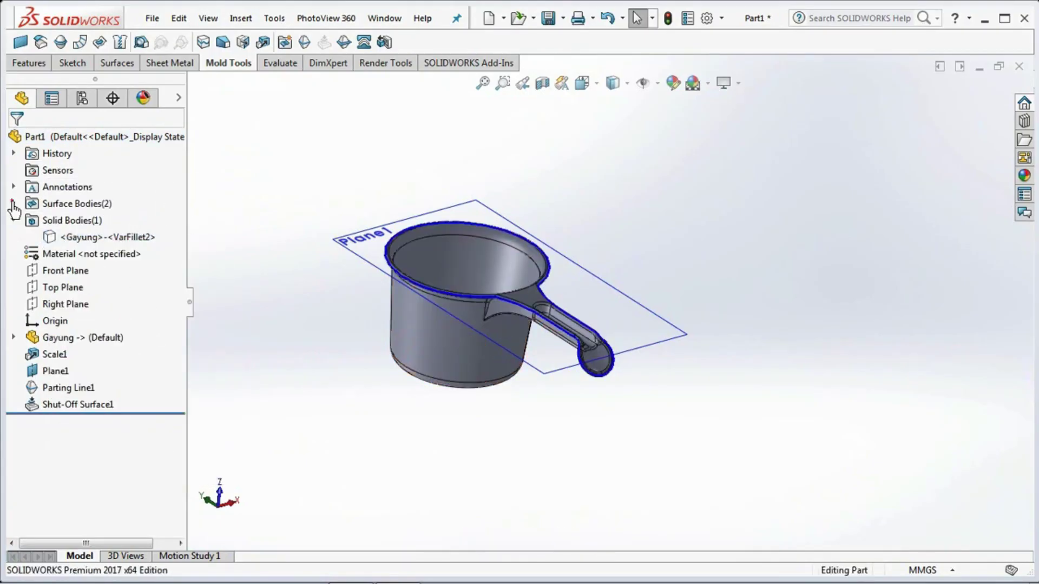
- Expand the surface bodies and highlight the cavity and core shut-off surfaces to examine which side of the dipper each covers
click(14, 204)
click(81, 220)
click(31, 220)
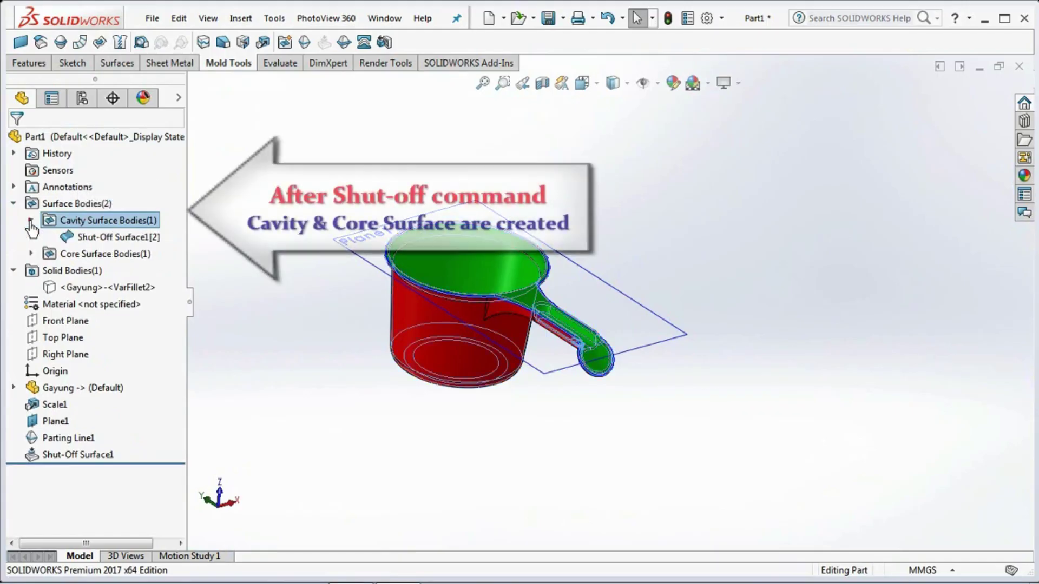
click(78, 238)
click(31, 253)
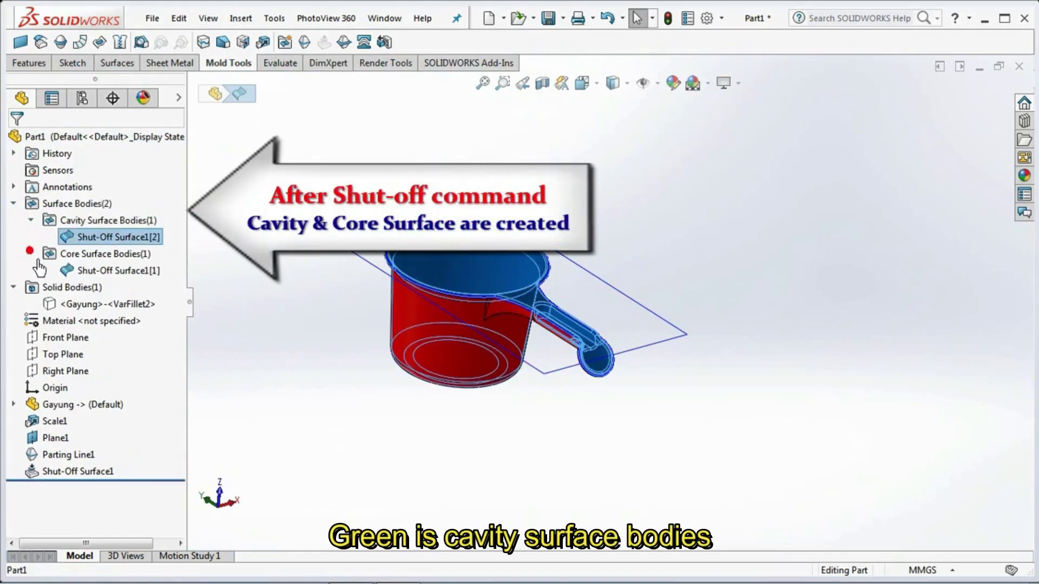
click(81, 271)
click(312, 332)
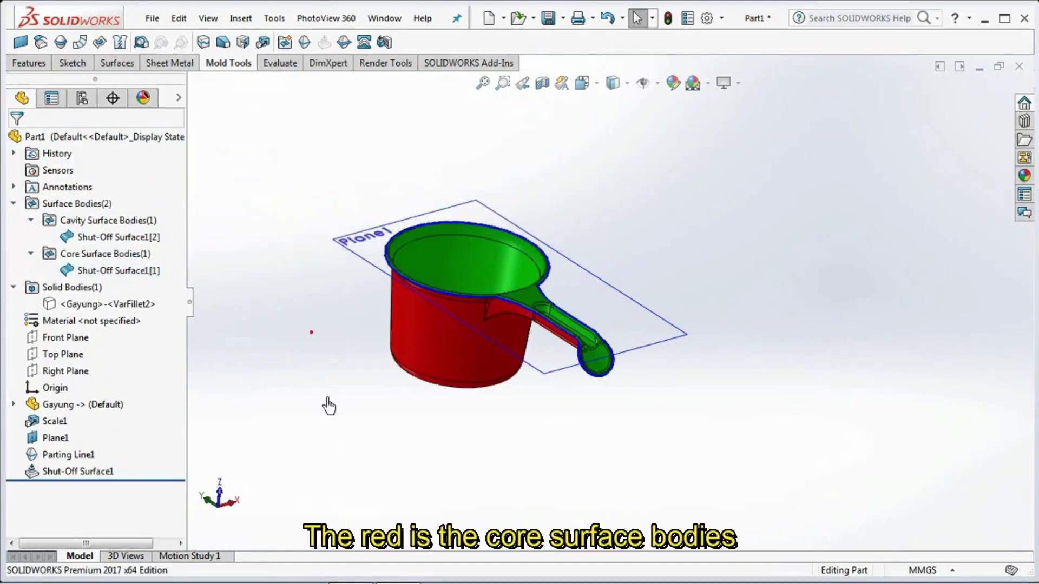
middle_drag(327, 399, 294, 368)
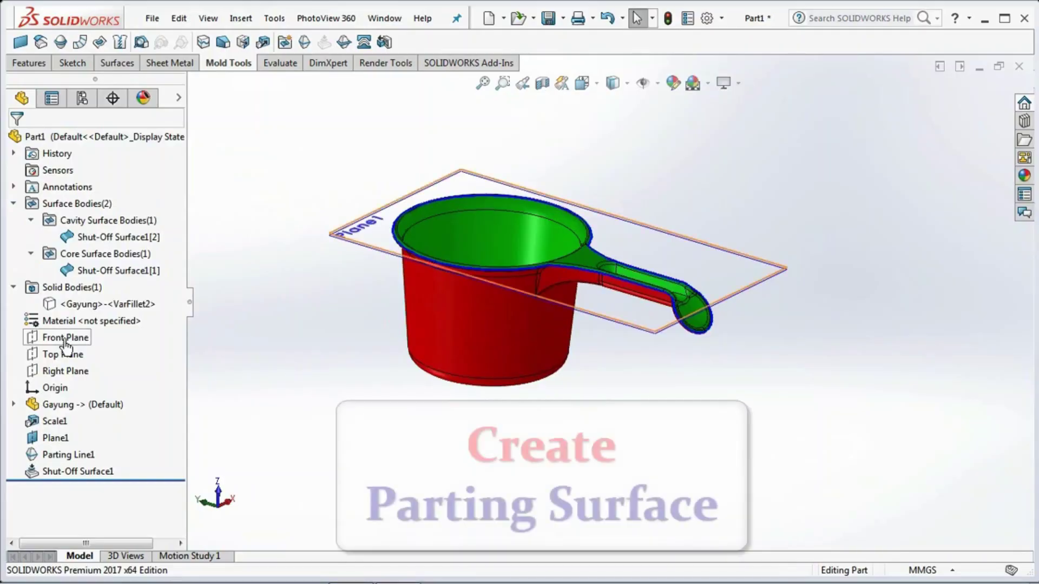
- Start a new sketch on the Right Plane
click(51, 370)
click(73, 350)
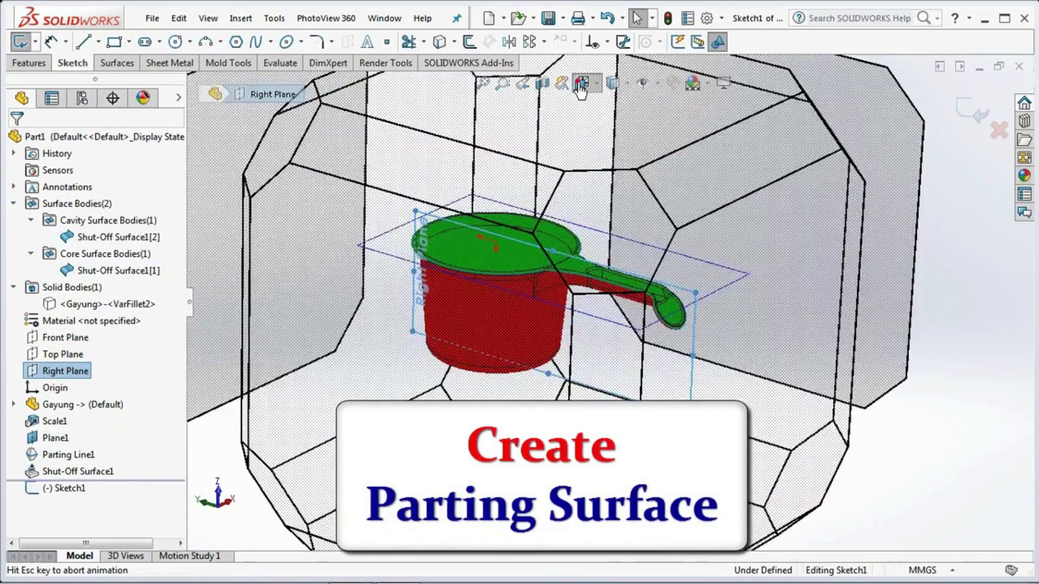
click(581, 86)
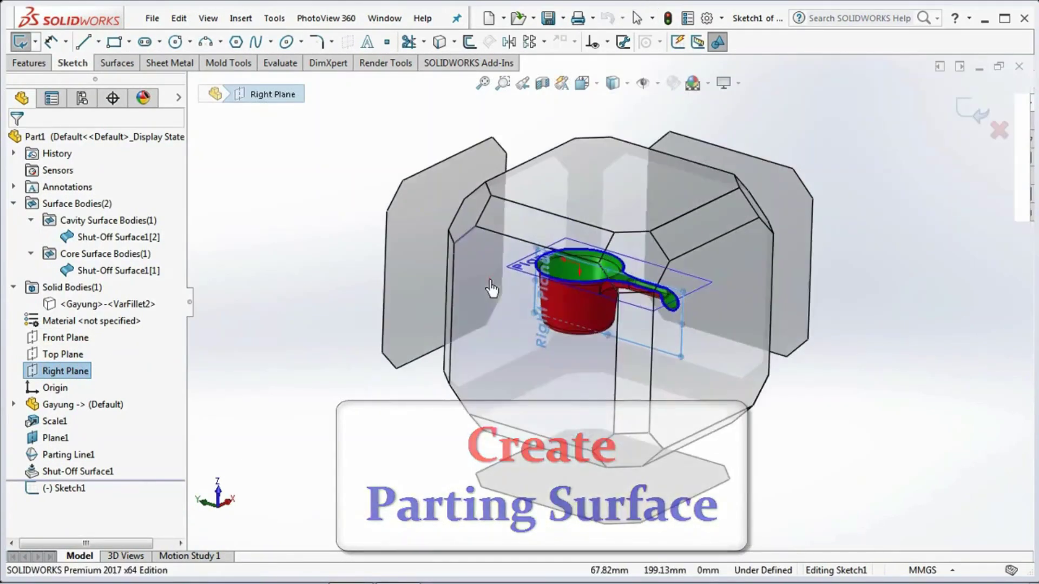
click(491, 290)
scroll(357, 250, down, 5)
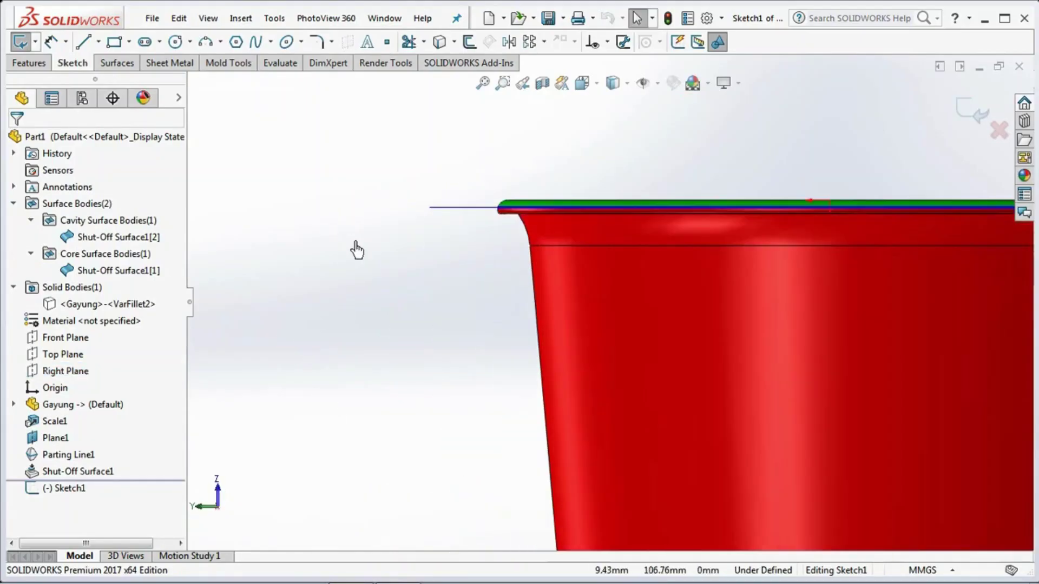
key(ctrl+7)
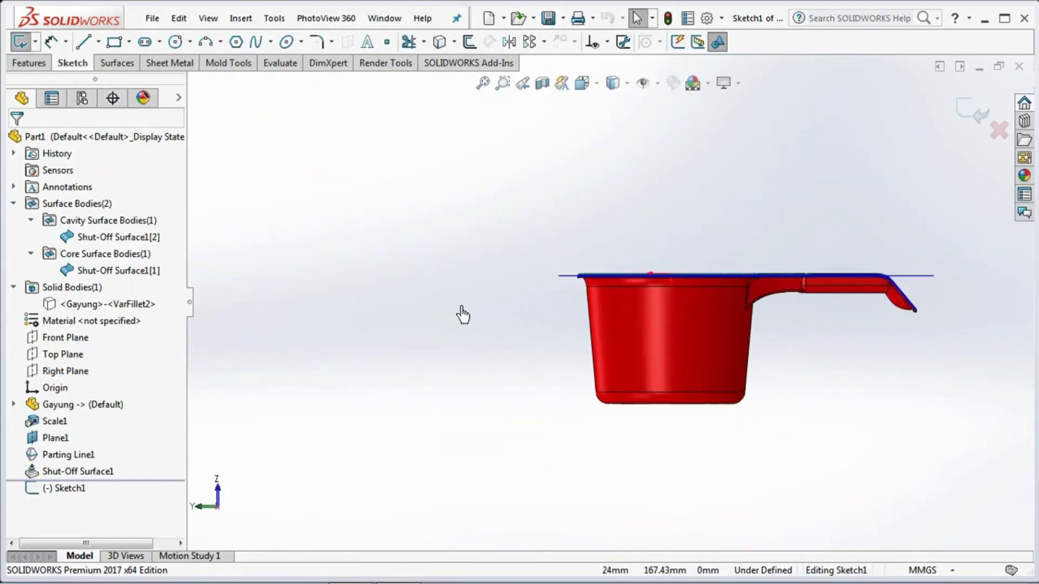
- Hide Plane1 and the Parting Line1 feature
click(55, 438)
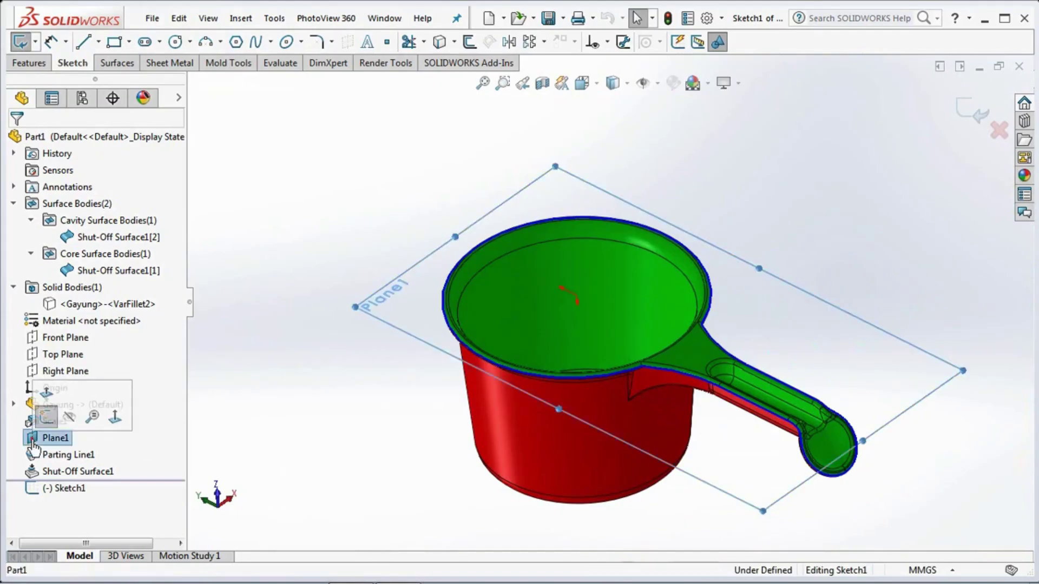
click(71, 414)
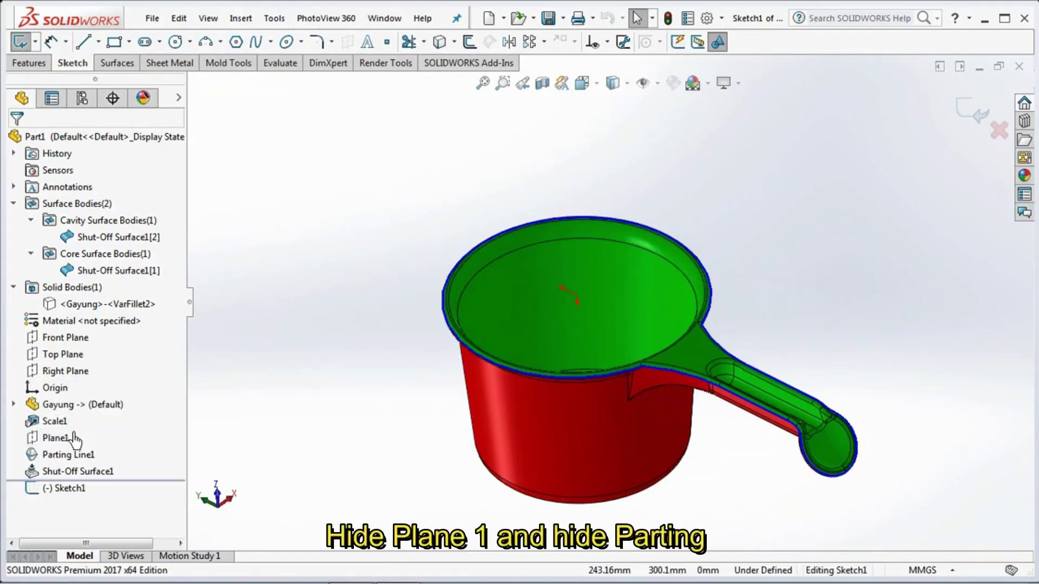
click(43, 456)
click(54, 432)
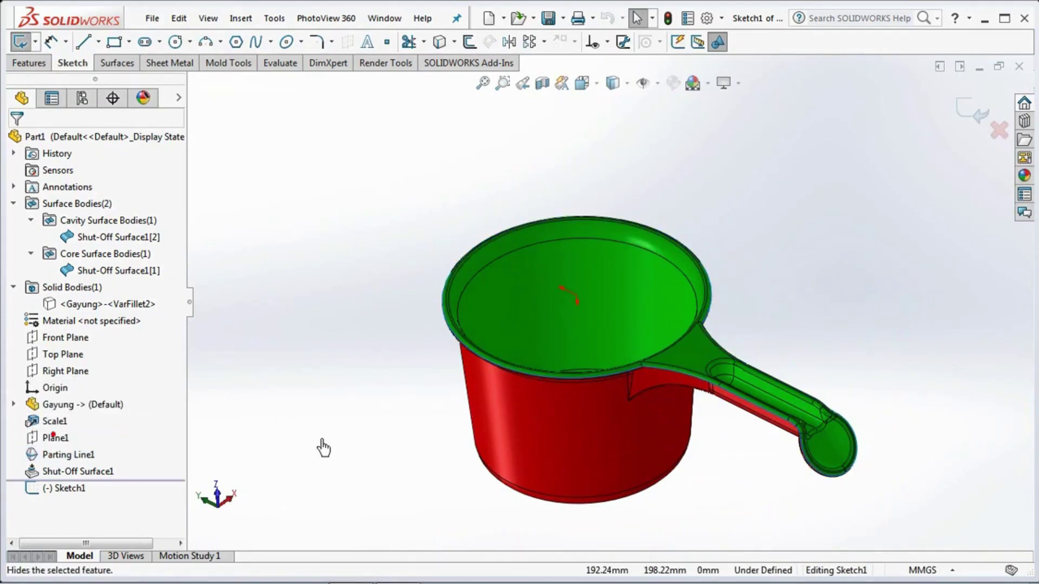
- Project the outer parting edge of the cup's rim into the sketch with Convert Entities, keeping the command open
key(f)
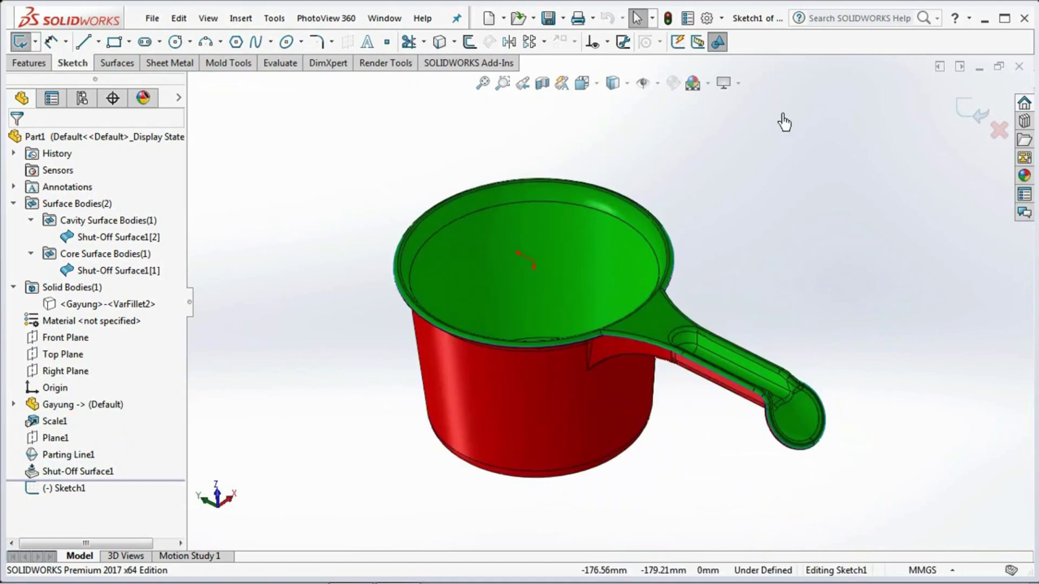
click(436, 42)
scroll(597, 312, down, 10)
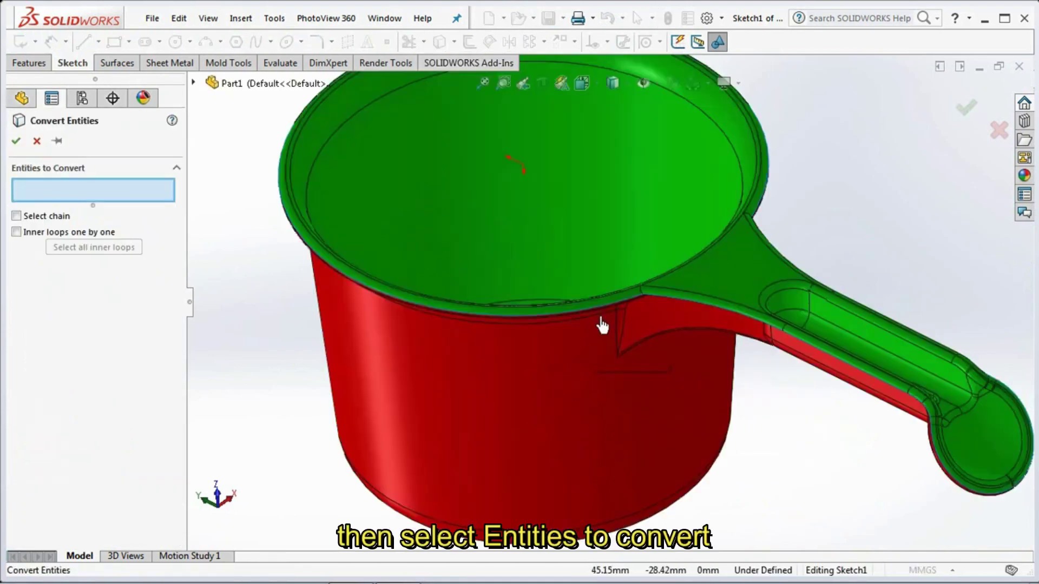
click(593, 296)
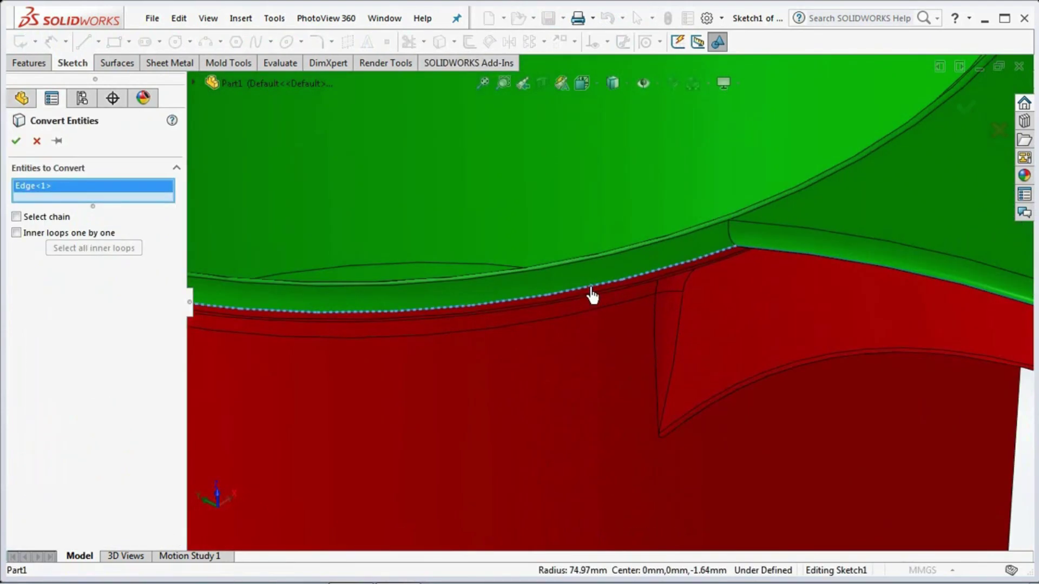
click(15, 142)
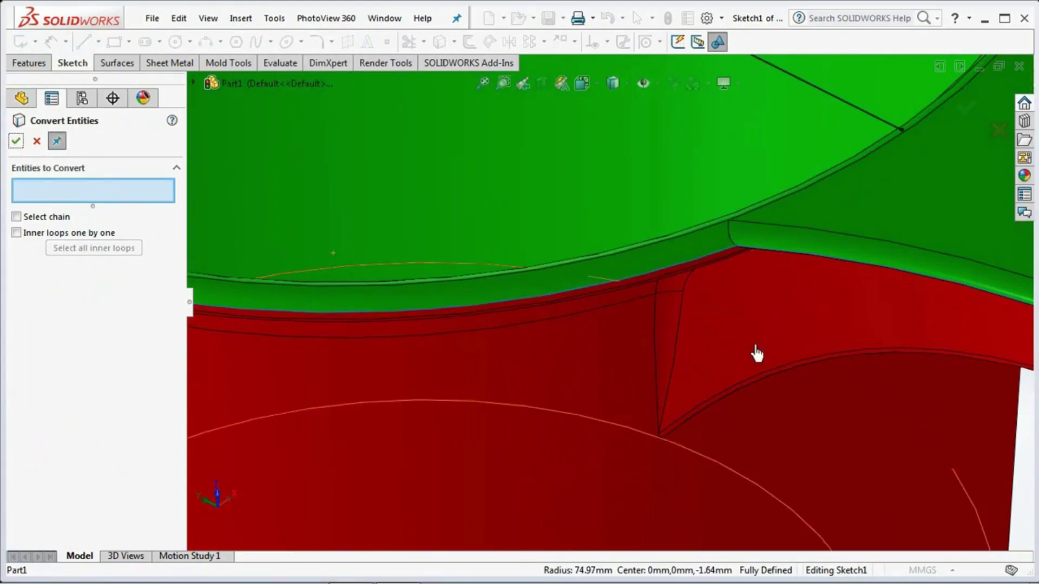
- Select the curved edge where the handle leaves the rim and the adjoining long handle edge as entities to convert
scroll(756, 352, down, 5)
click(678, 231)
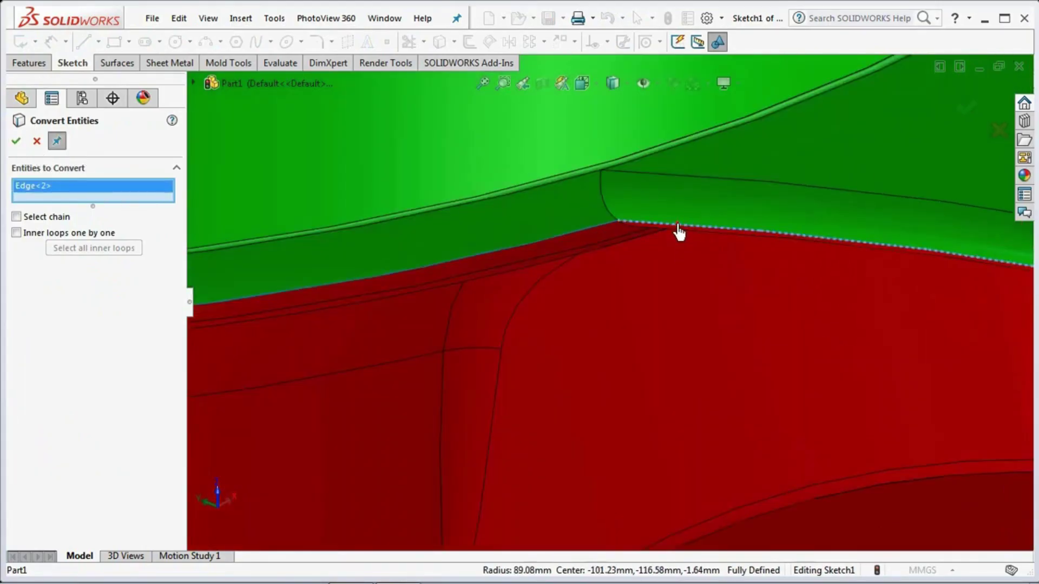
scroll(676, 234, up, 5)
scroll(783, 328, down, 3)
scroll(763, 322, down, 2)
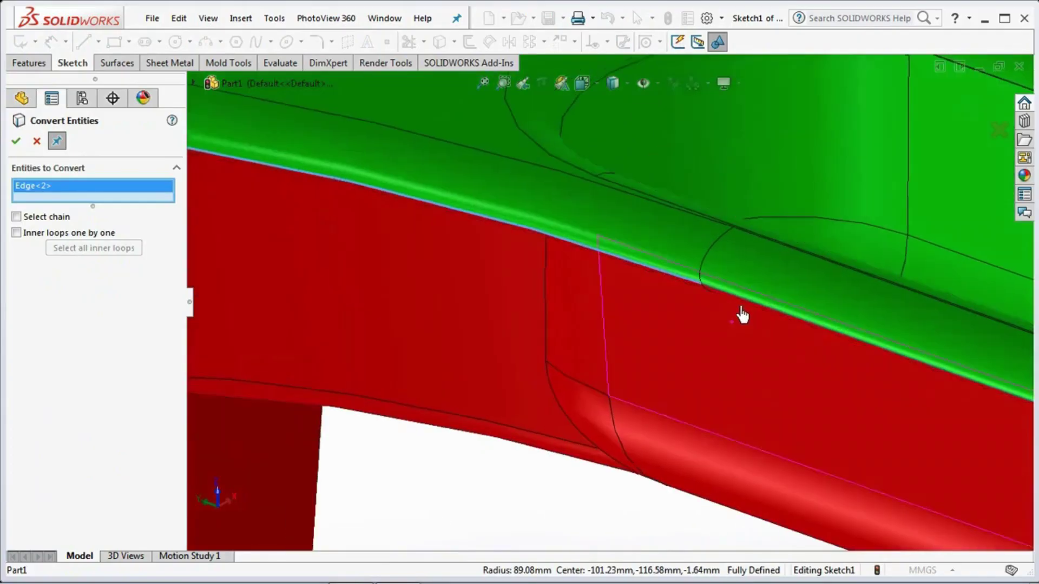
click(730, 295)
scroll(725, 297, up, 5)
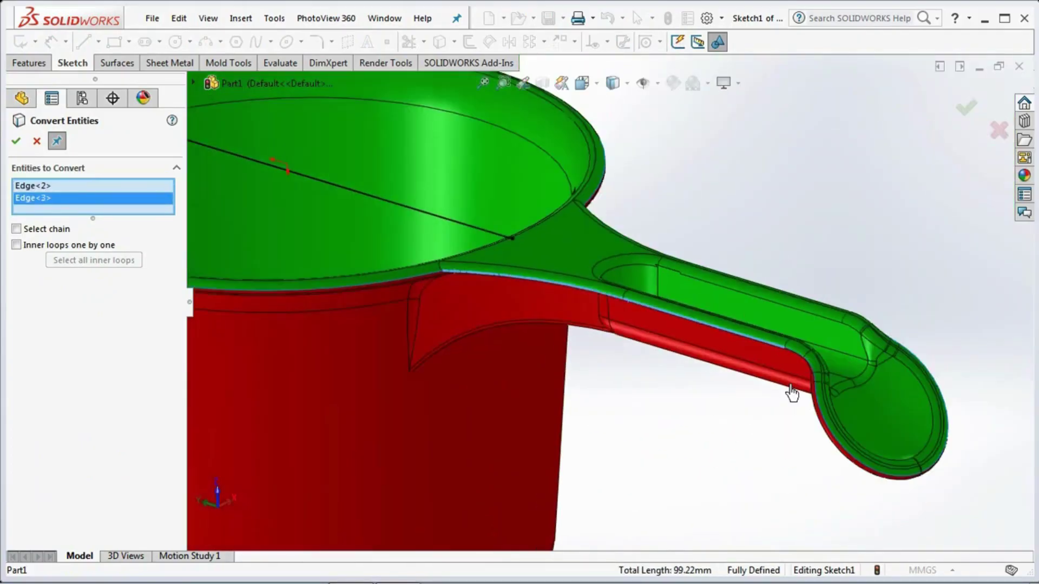
- Add the short parting edges around the bend at the end of the handle's straight section to the entities to convert
scroll(788, 355, down, 5)
click(660, 307)
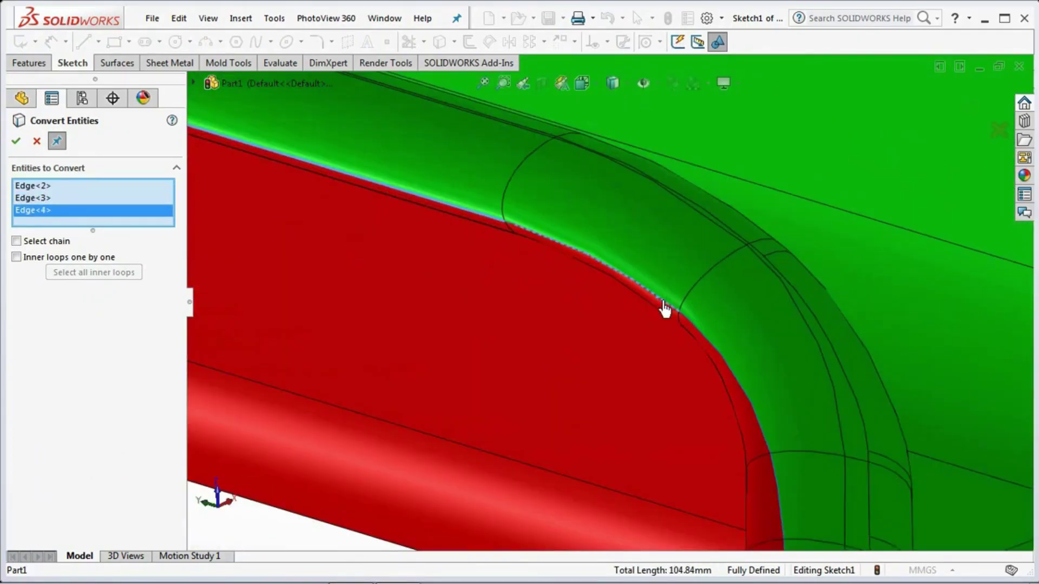
scroll(522, 244, down, 2)
click(518, 232)
scroll(693, 348, up, 3)
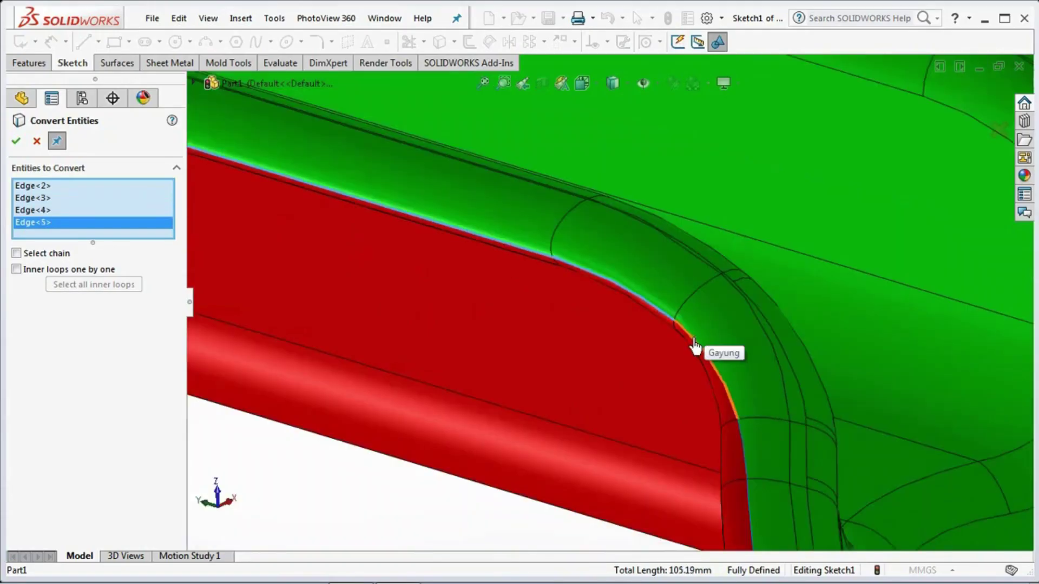
click(693, 347)
scroll(696, 393, down, 2)
click(688, 405)
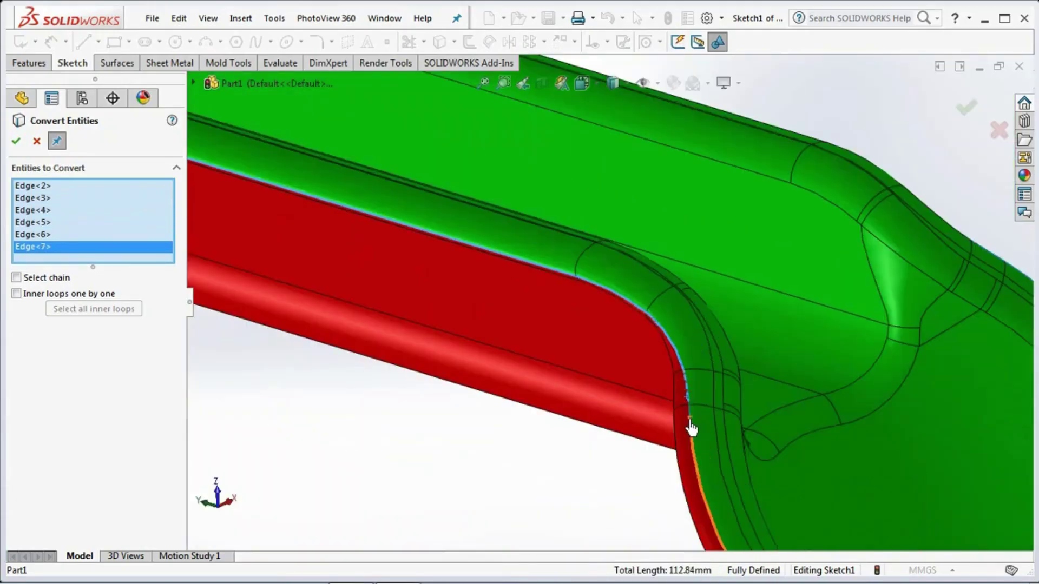
- Add the remaining edges down to the rounded handle tip and convert the selected chain into sketch lines
scroll(689, 408, down, 2)
click(674, 393)
scroll(679, 403, down, 2)
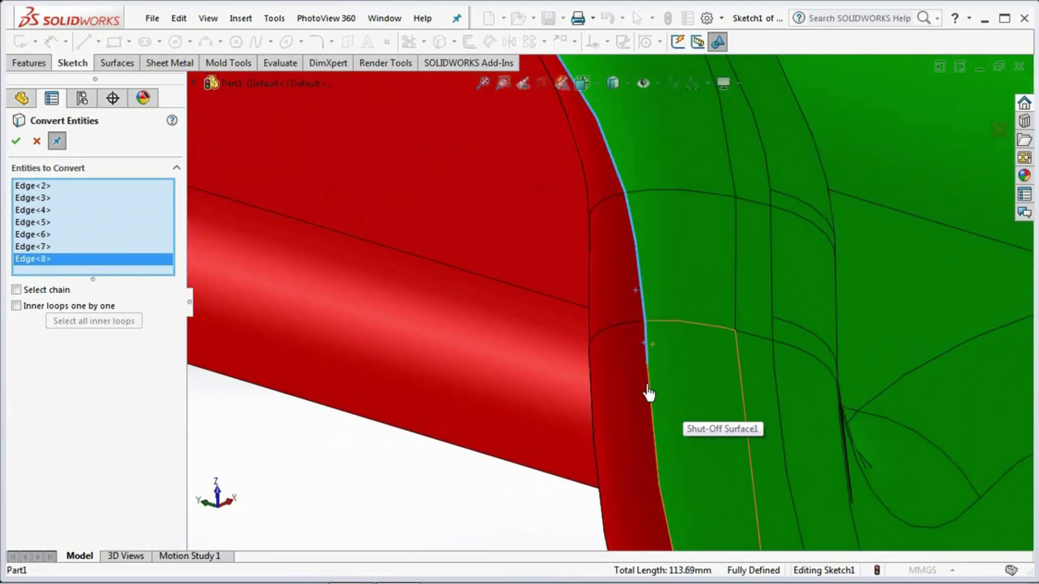
click(649, 390)
scroll(651, 392, up, 5)
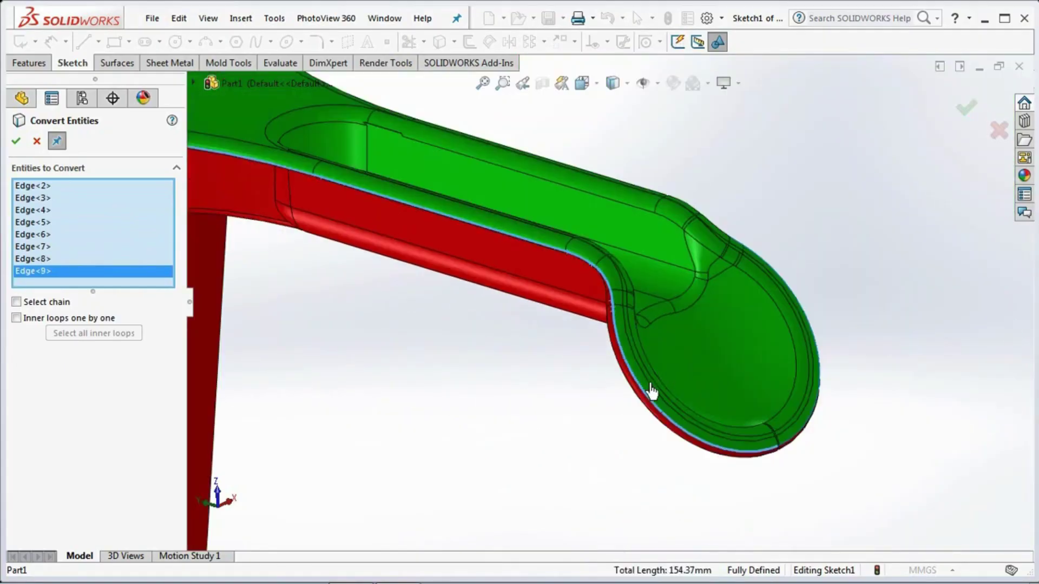
click(15, 142)
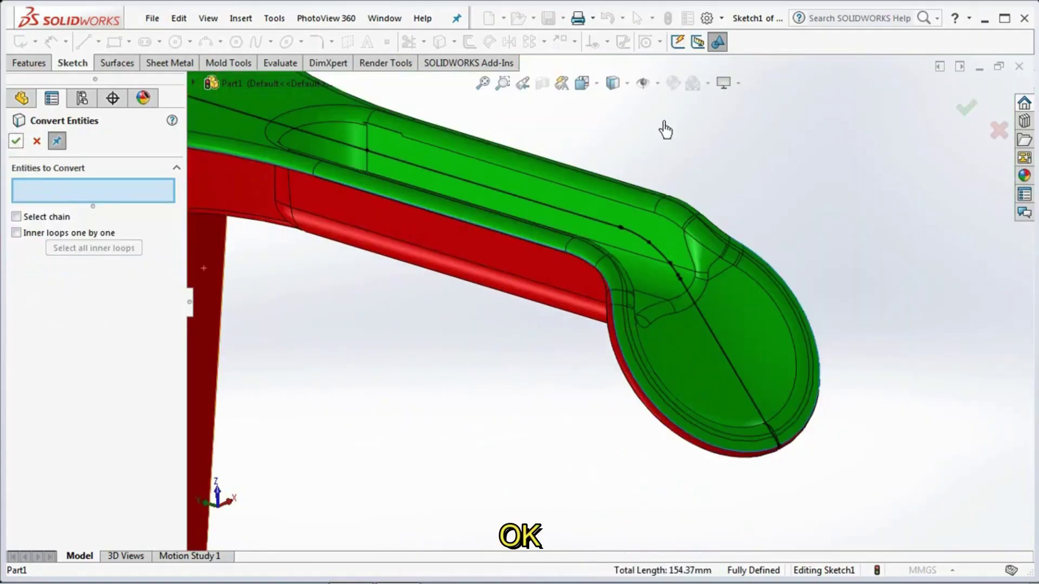
- Close Convert Entities and extend the rim line to about 96 mm from the origin and the slanted handle-tip line to about 214 mm
click(582, 84)
click(510, 294)
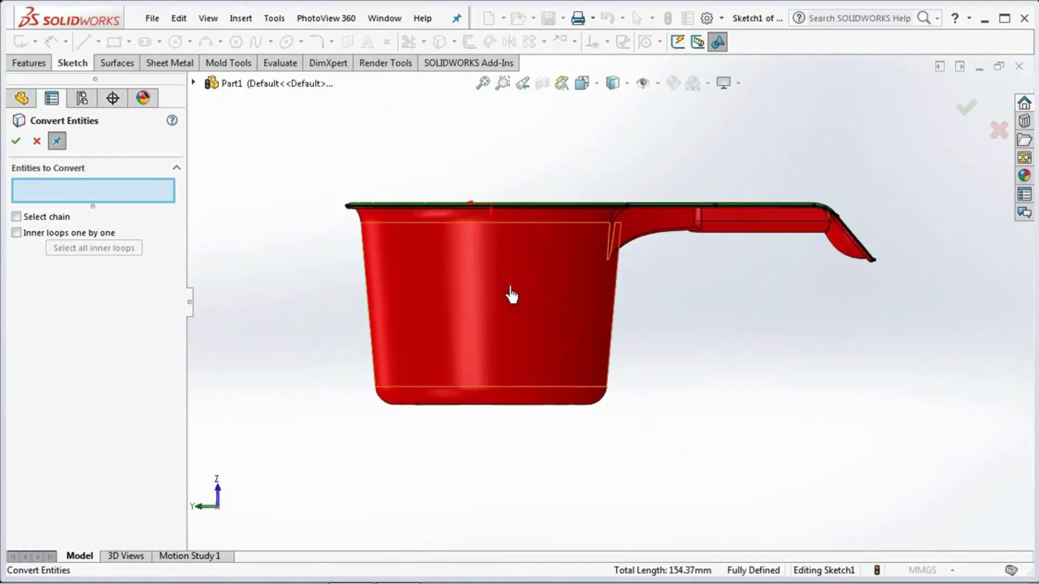
click(37, 145)
key(f)
drag(390, 221, 357, 222)
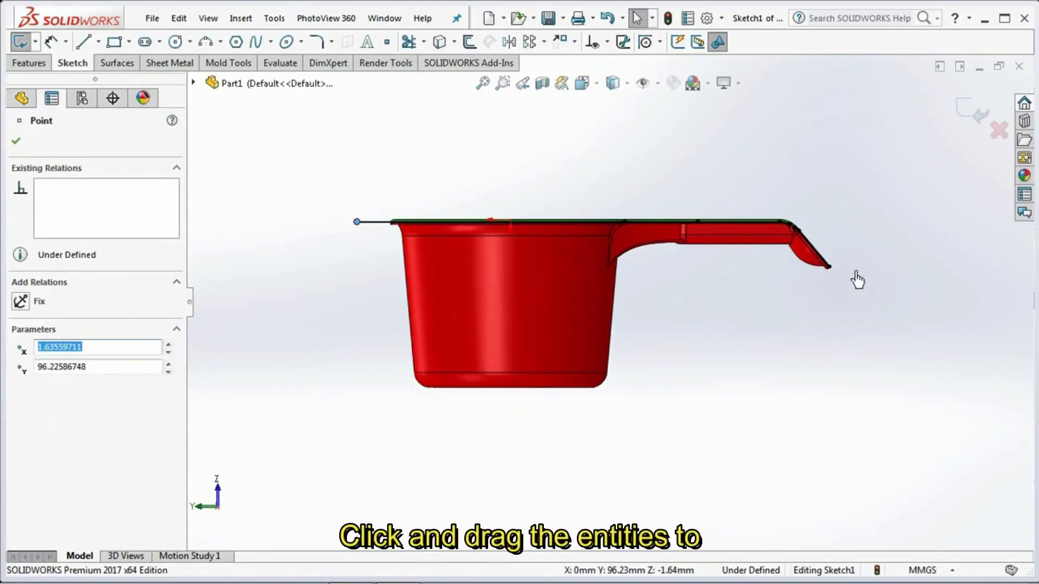
drag(827, 267, 852, 295)
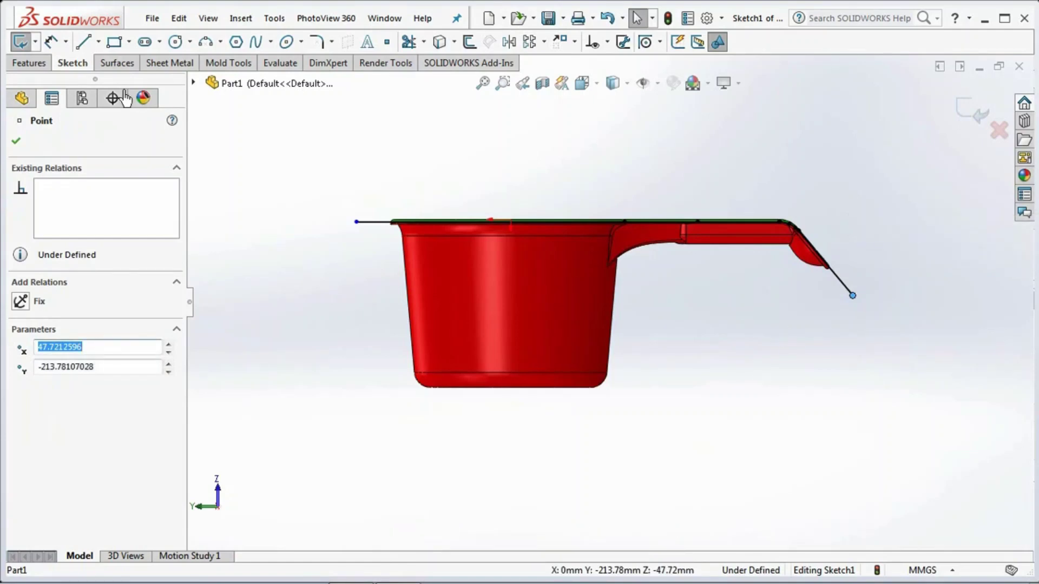
- Sketch a horizontal line about 40 mm long outward from the extended slanted line's end beyond the handle tip
key(l)
click(854, 297)
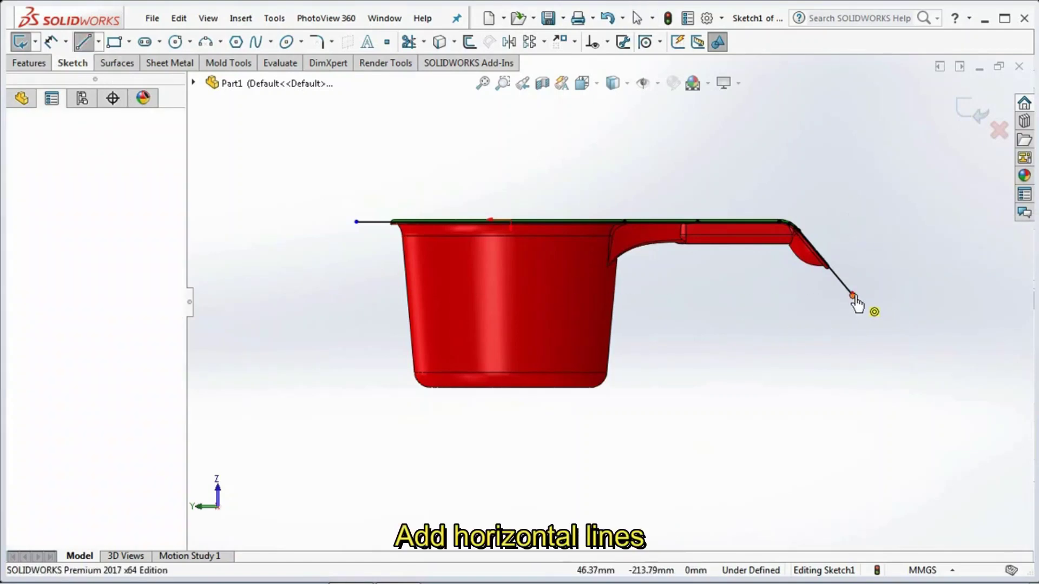
click(917, 297)
key(Escape)
click(777, 369)
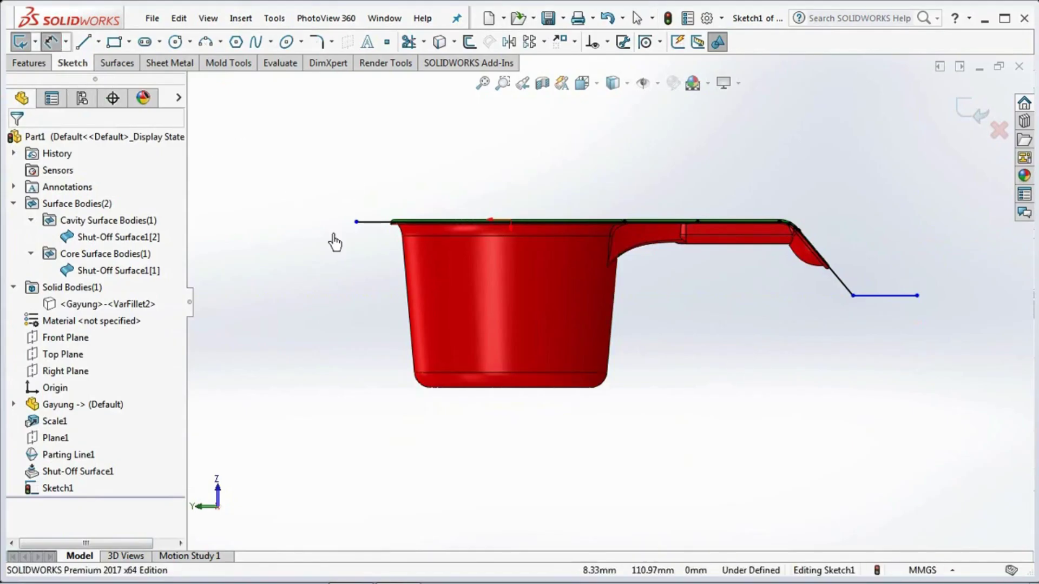
- Dimension the horizontal distance from the rim line's outer endpoint to the origin as 130 mm
click(356, 222)
click(510, 222)
click(433, 168)
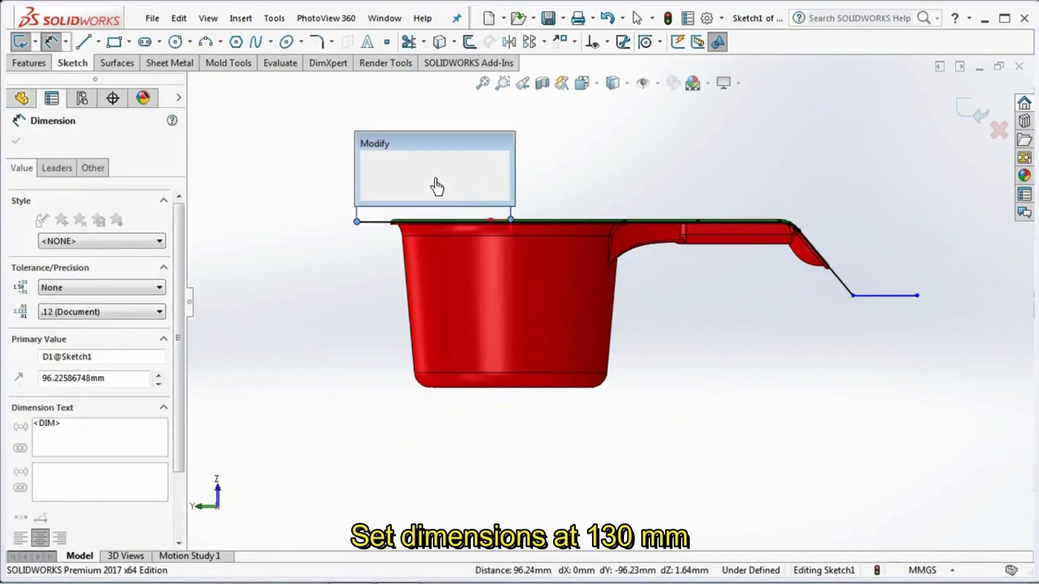
text(130)
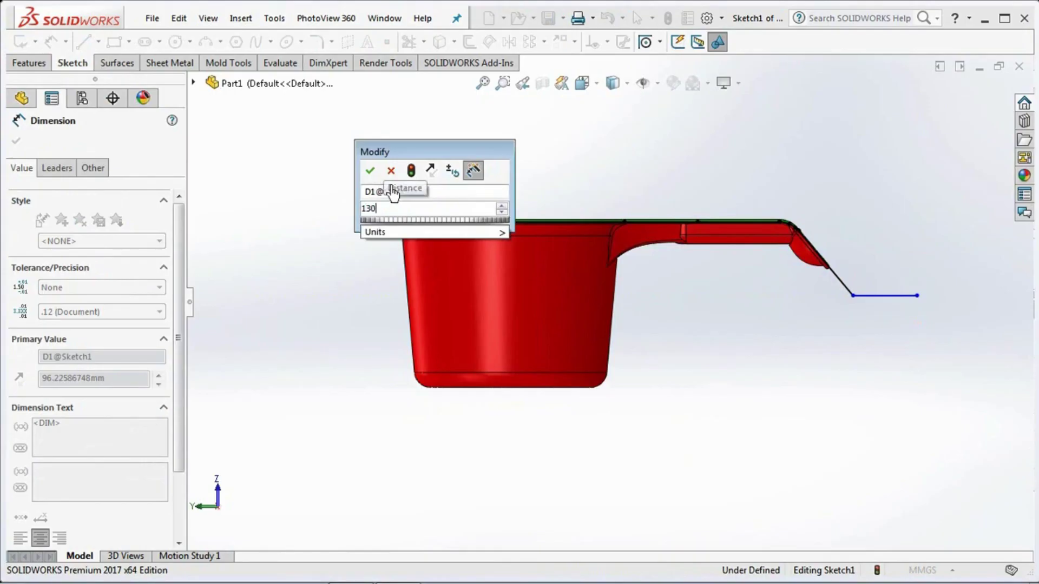
click(370, 171)
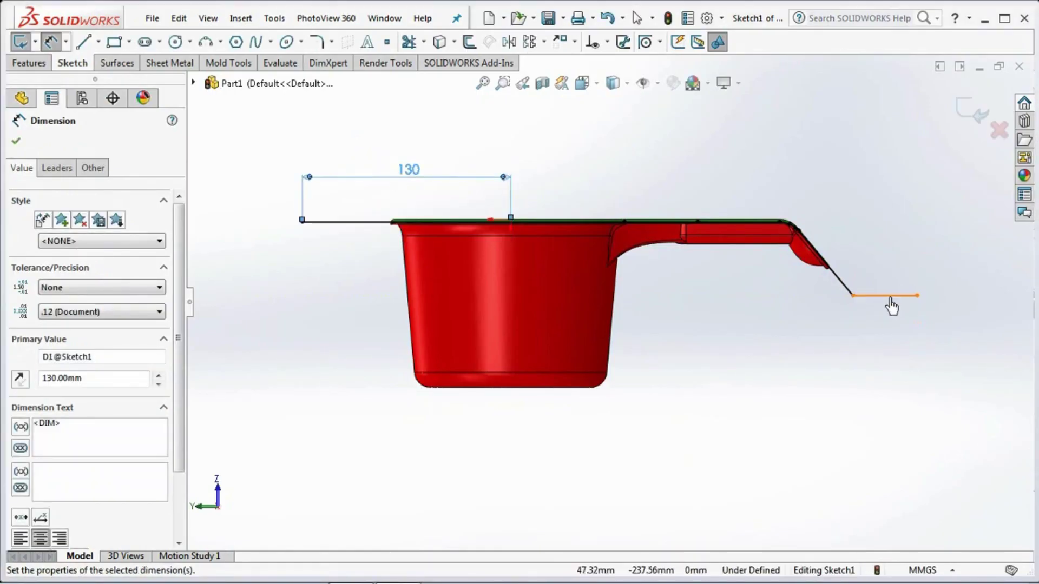
- Dimension the vertical distance between the handle's straight converted line and the horizontal end line as 32 mm
click(892, 307)
click(891, 253)
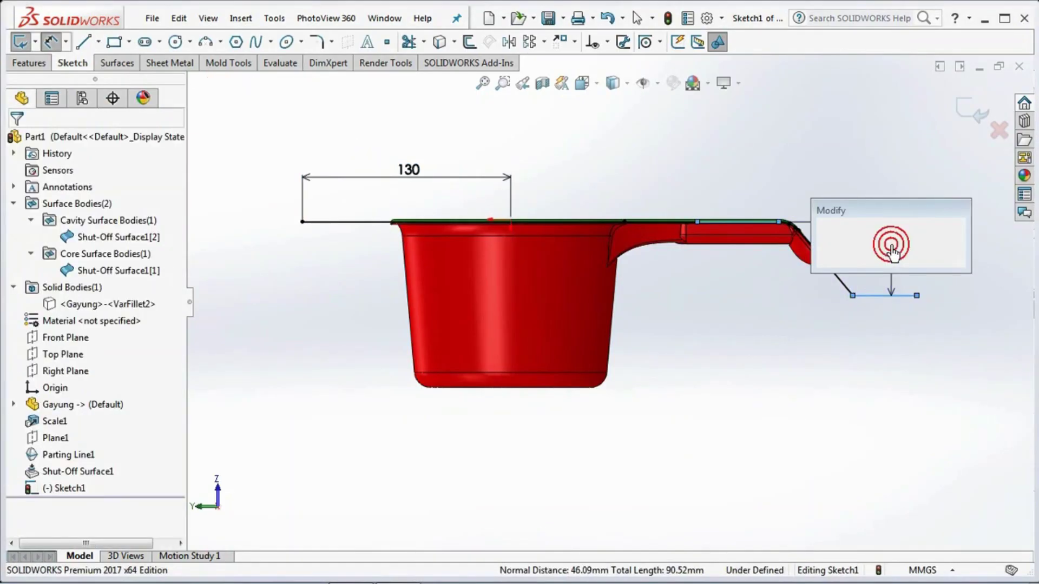
text(32)
click(825, 238)
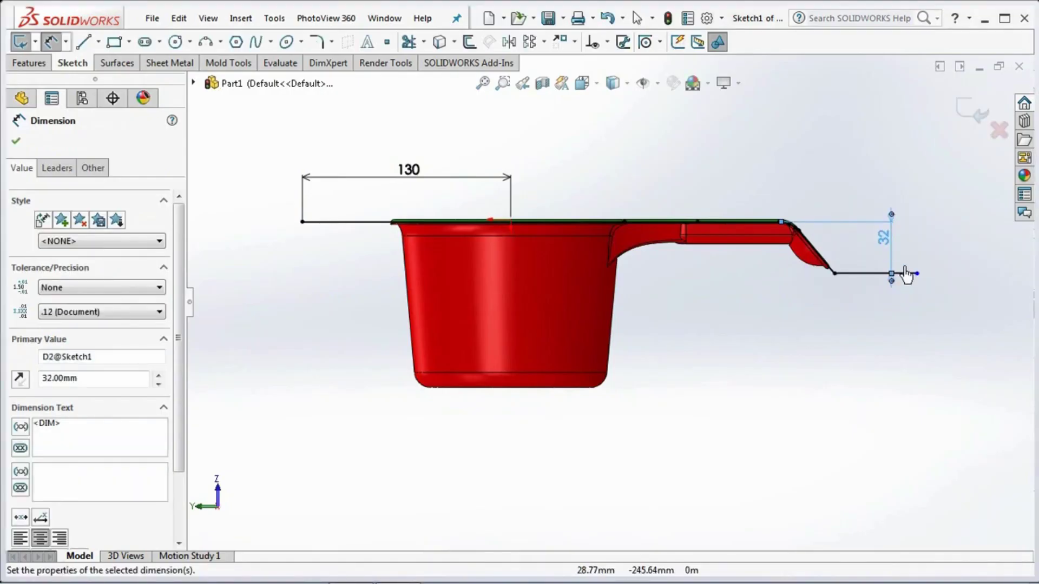
- Dimension the horizontal distance from the end line's outer endpoint to the origin as 230 mm, and exit the sketch
click(916, 273)
click(503, 222)
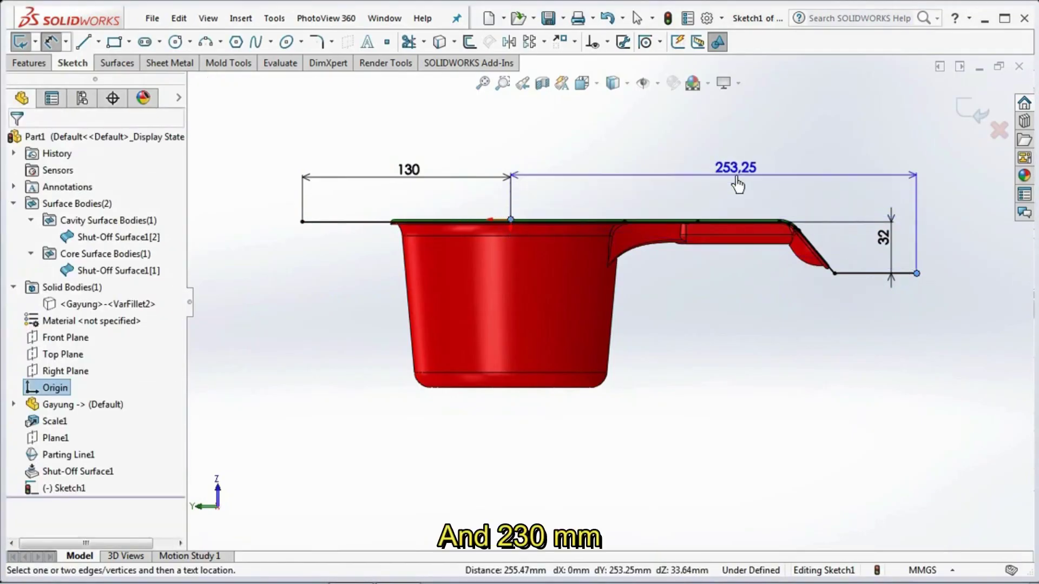
click(730, 188)
text(230)
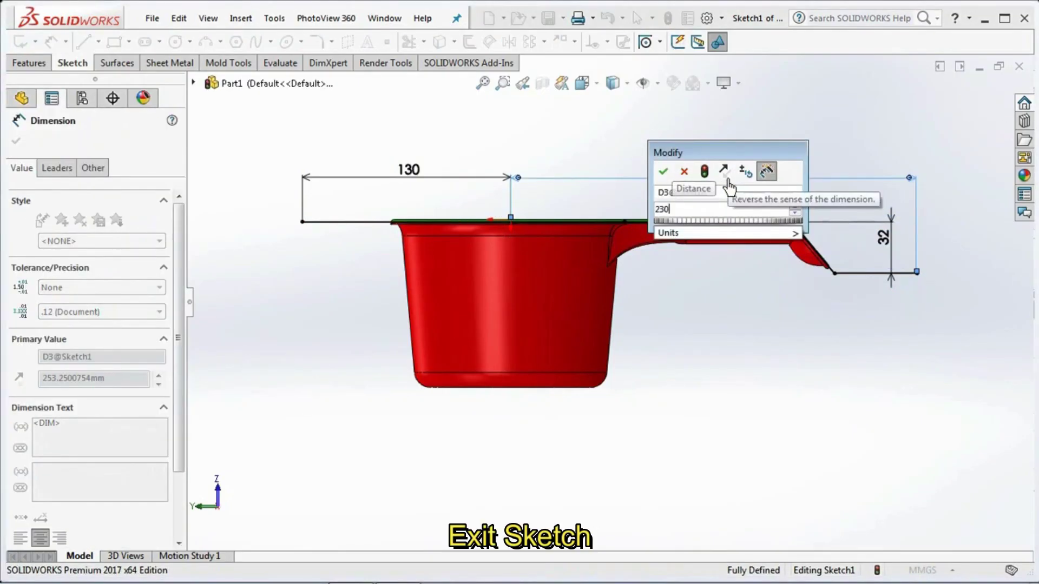
click(663, 174)
key(Escape)
middle_drag(665, 144, 605, 244)
click(974, 120)
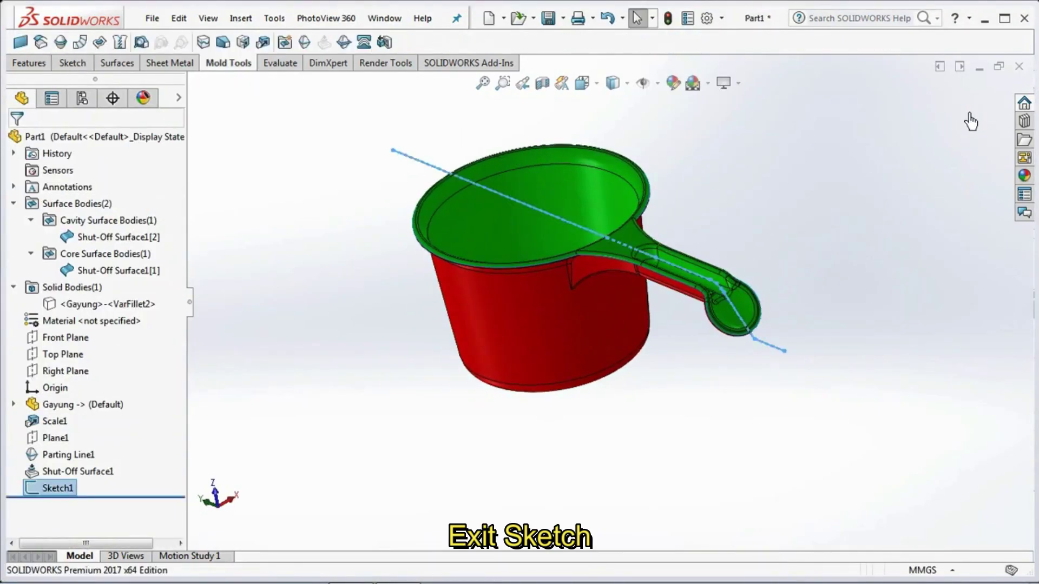
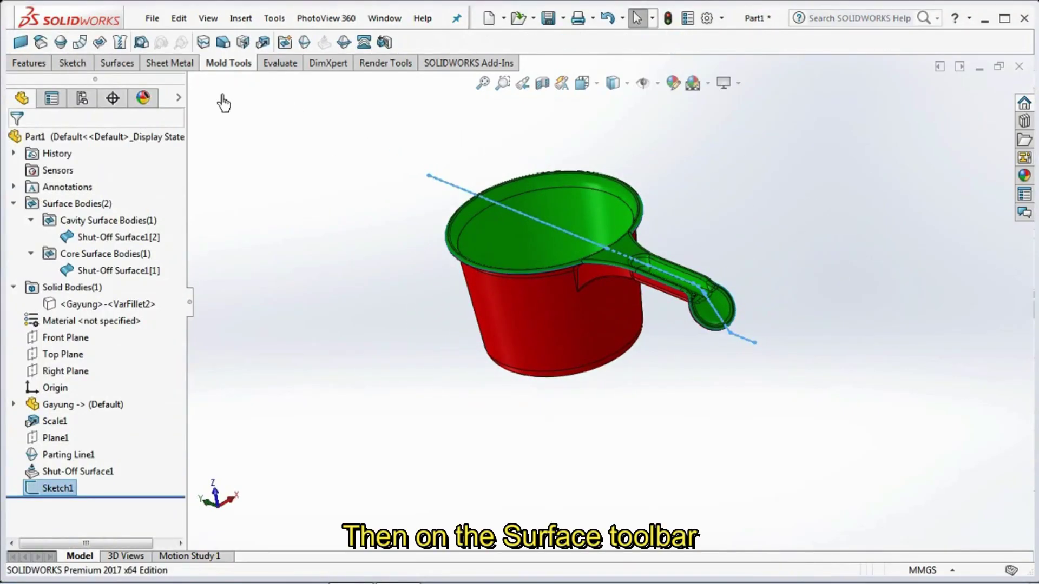
- Extrude the parting profile sketch as a surface using the Mid Plane end condition with a 290 mm depth
click(112, 67)
click(20, 42)
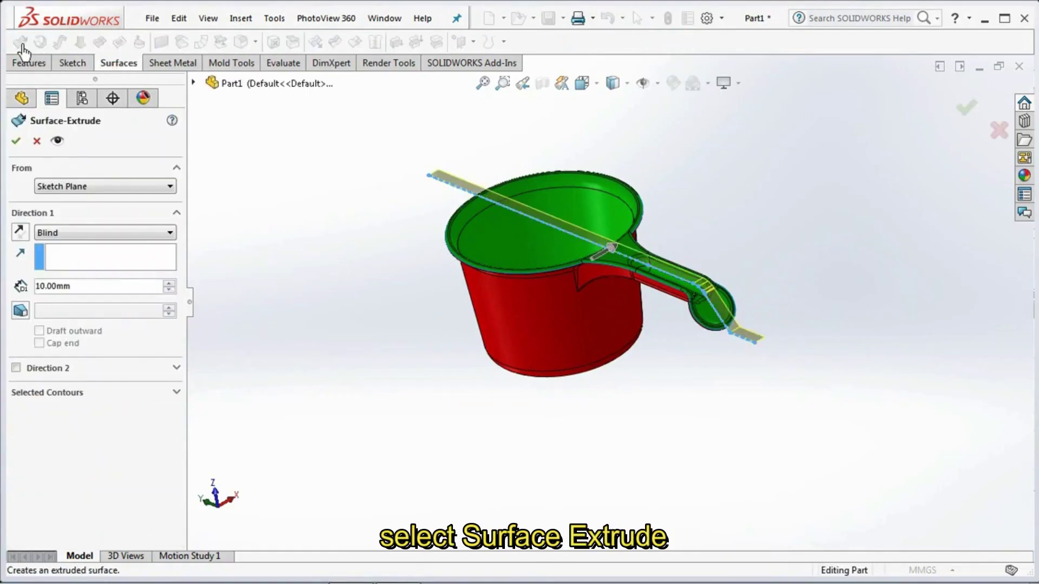
click(63, 232)
click(71, 317)
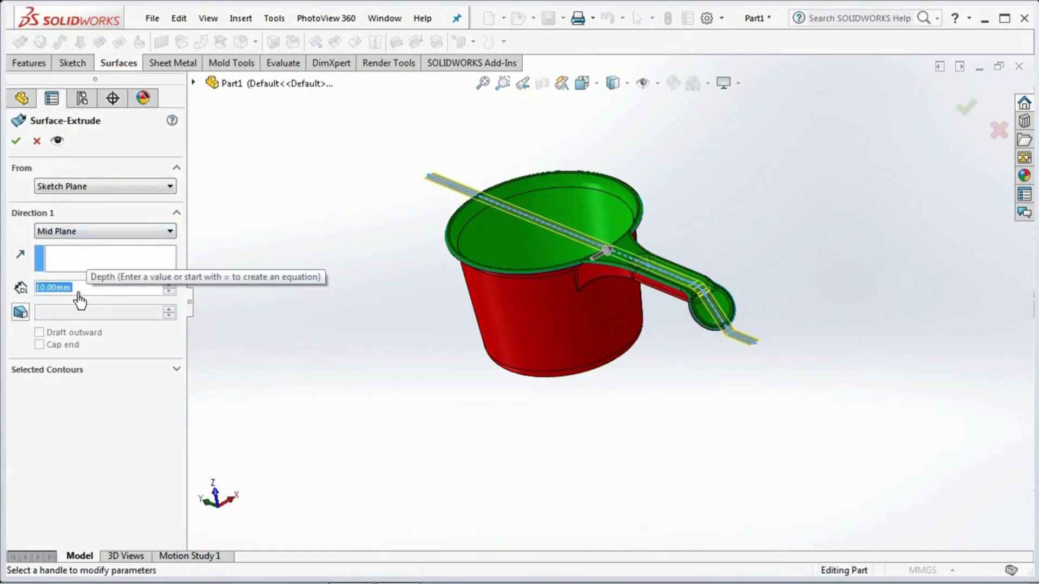
text(290)
key(Return)
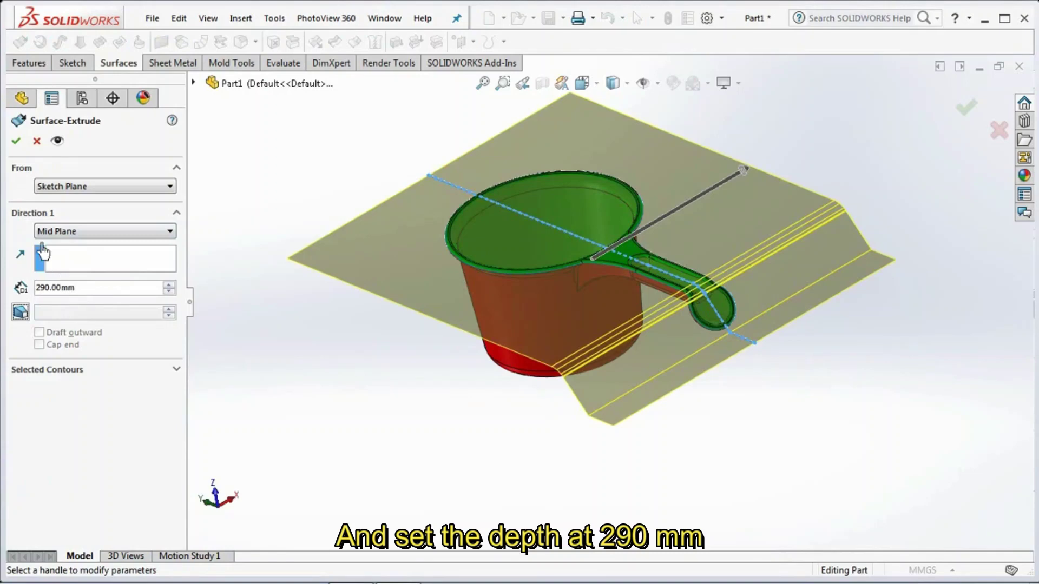
click(16, 141)
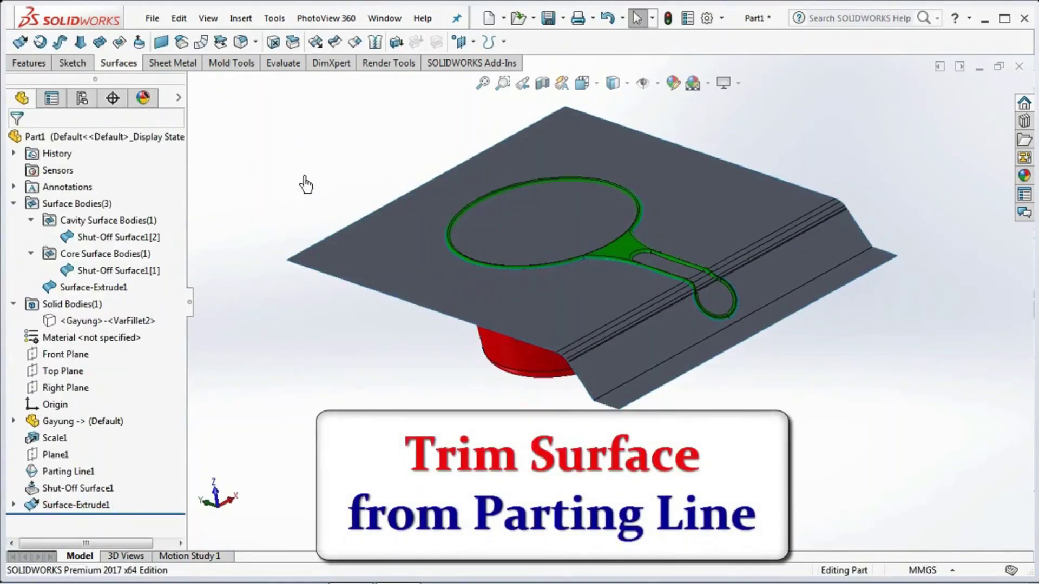
- Trim the extruded surface with Shut-Off Surface1 as the trim tool, keeping the region outside the dipper
middle_drag(317, 139, 310, 179)
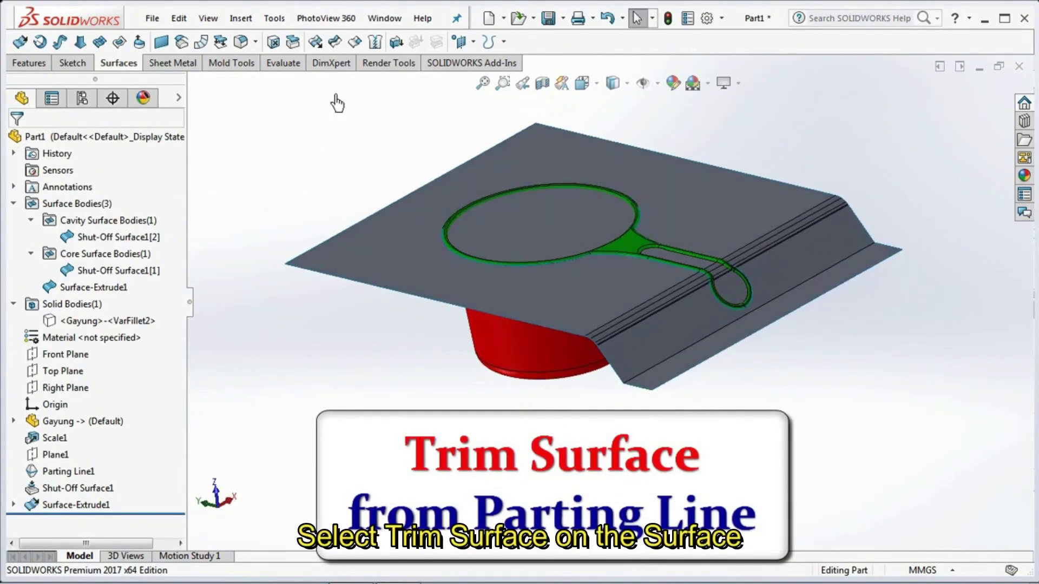
click(335, 47)
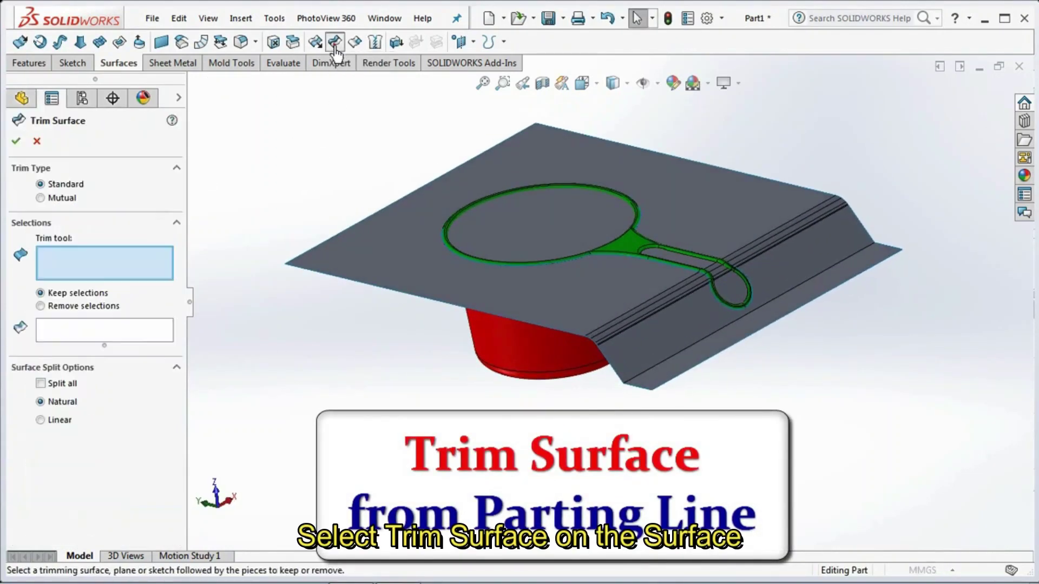
click(507, 359)
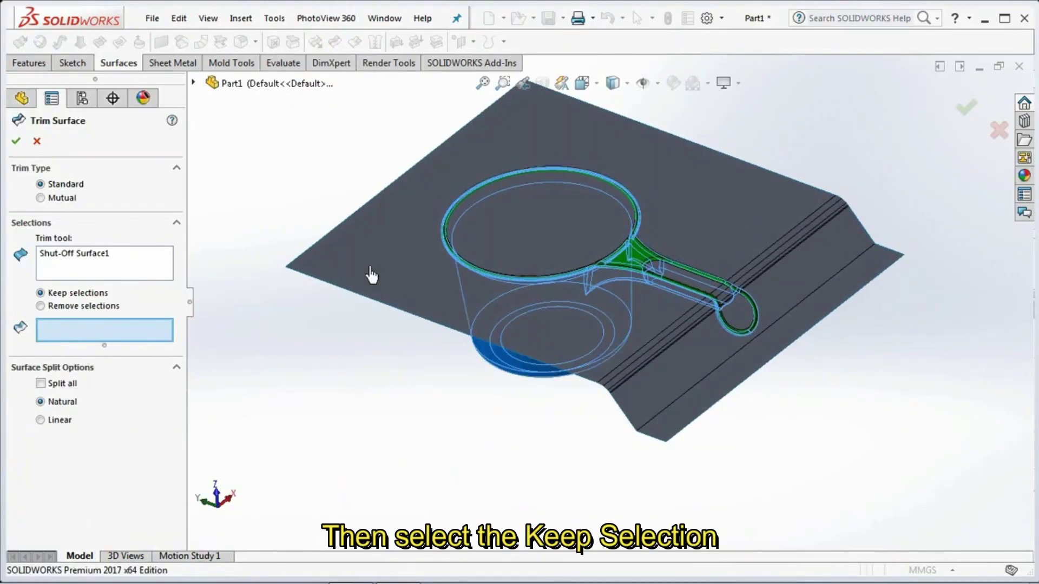
click(371, 277)
click(15, 142)
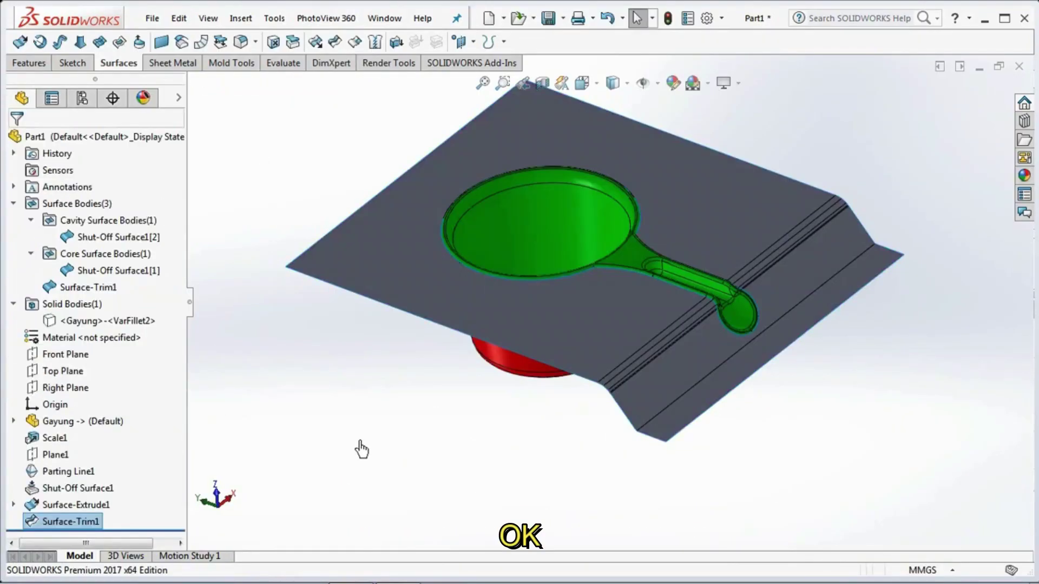
- Start a Tooling Split sketch on Plane1 and draw a corner rectangle between opposite corners of the parting surface
click(44, 457)
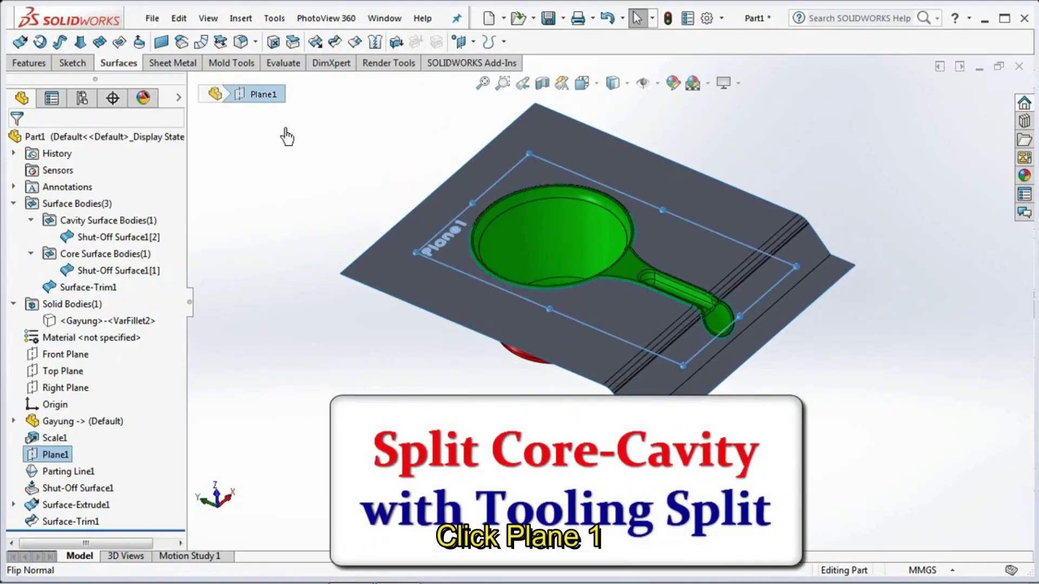
click(232, 63)
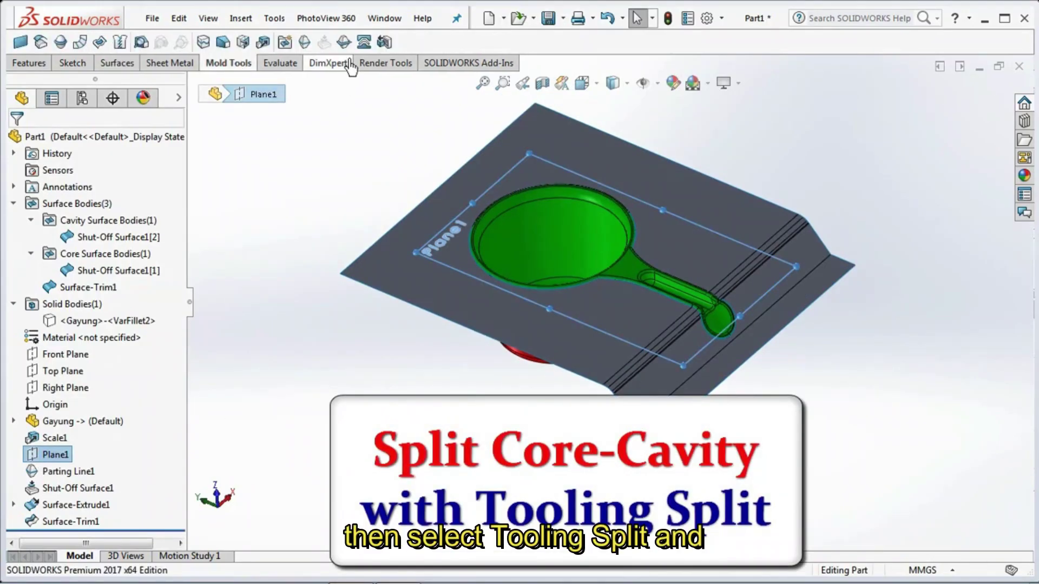
click(364, 44)
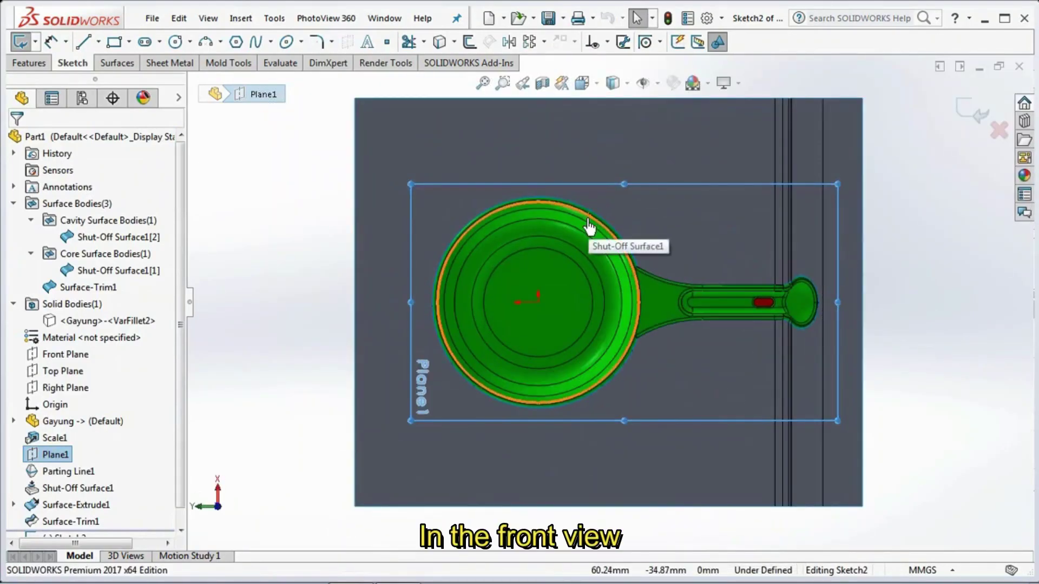
click(114, 42)
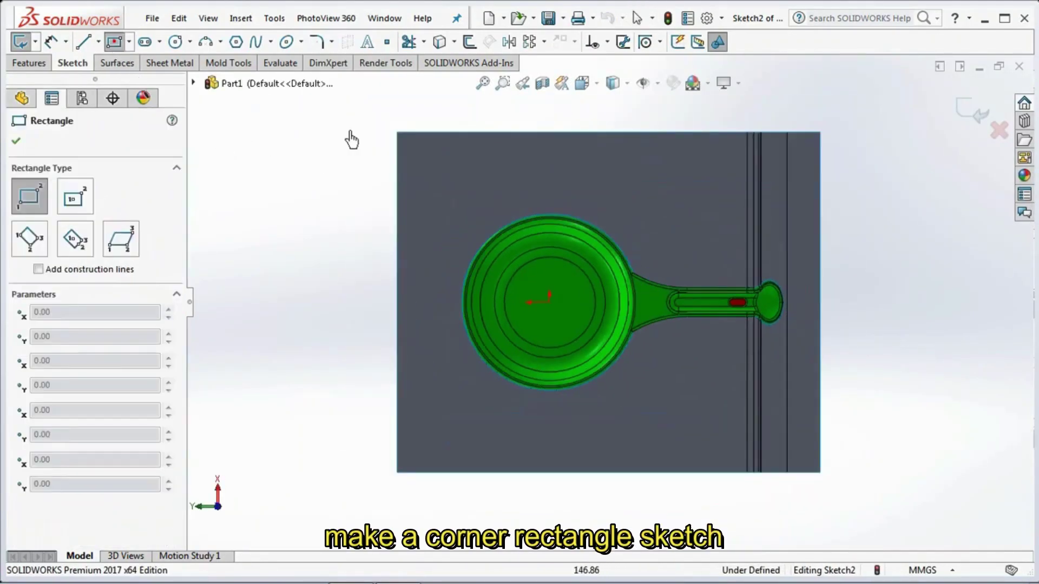
click(397, 132)
click(820, 472)
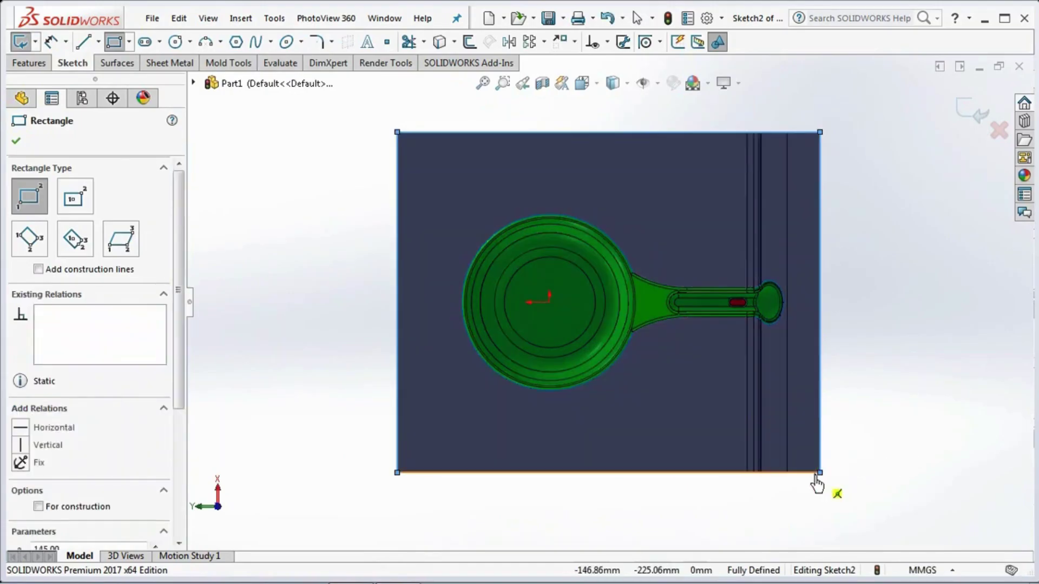
right_click(821, 481)
click(847, 440)
- Offset the rectangle 5 mm inward with Reverse enabled and the base geometry as construction, and exit the sketch
click(467, 42)
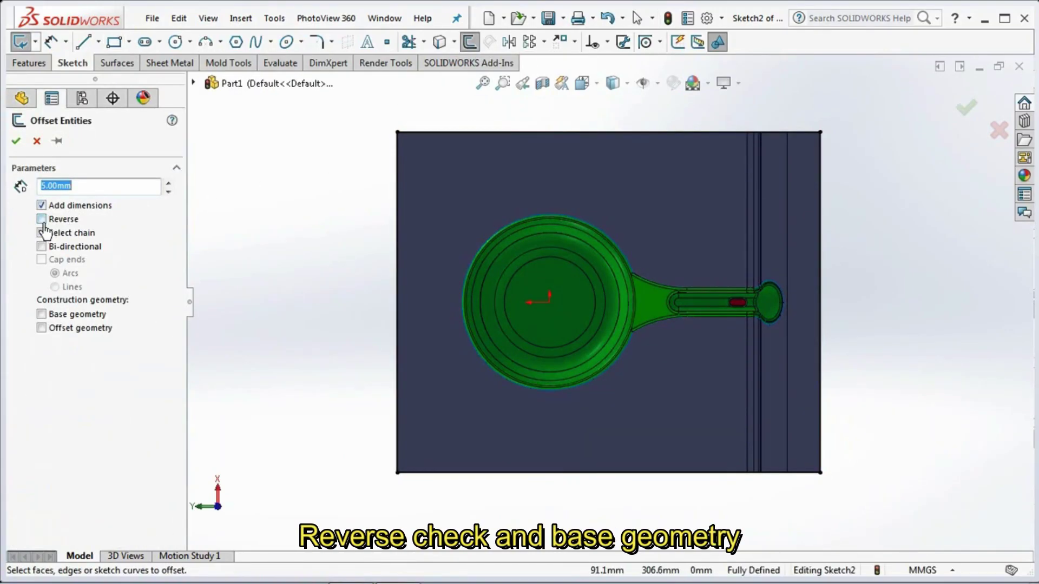
click(42, 316)
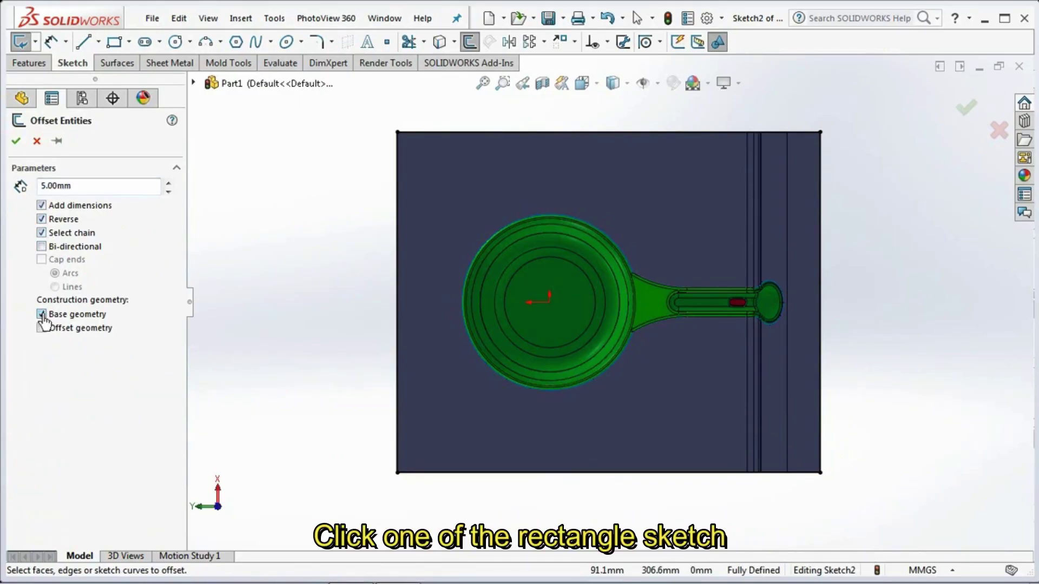
click(423, 138)
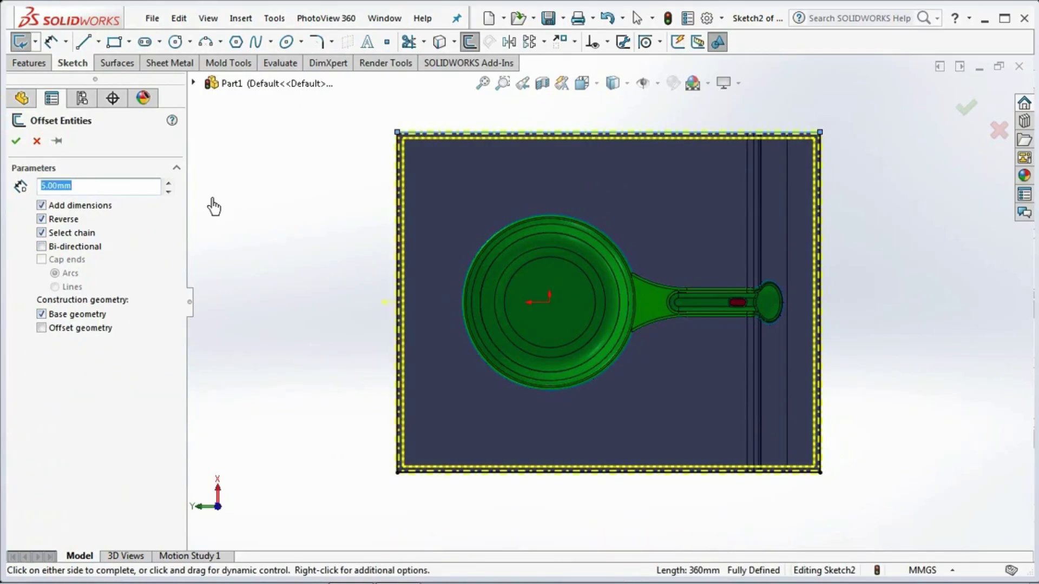
click(14, 141)
mouse_move(306, 292)
middle_down()
mouse_move(316, 175)
mouse_move(297, 151)
mouse_move(311, 162)
middle_up()
click(982, 114)
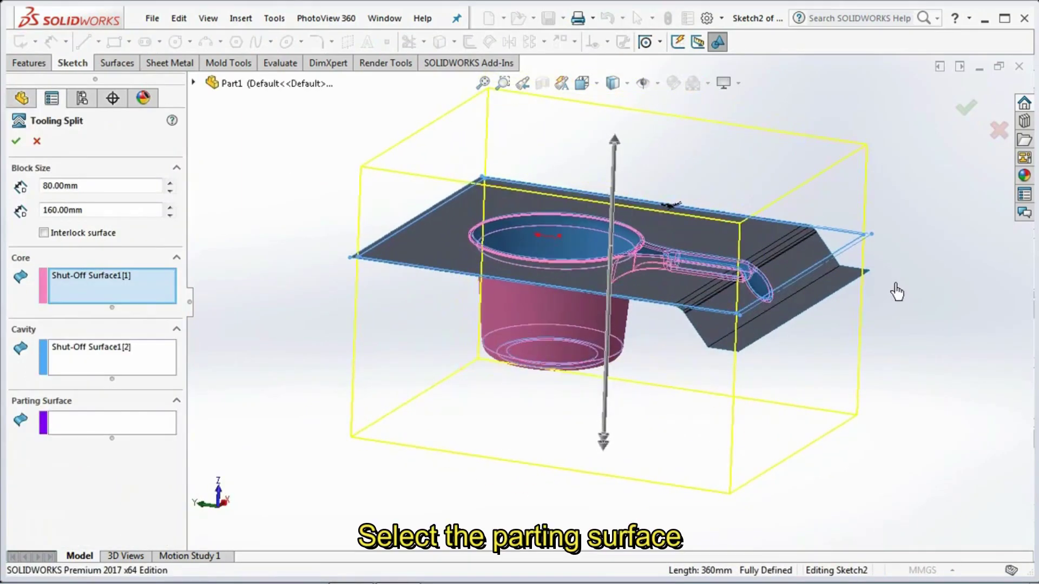
- Complete the Tooling Split with Surface-Trim1 as the parting surface and block depths of 80 mm and 160 mm
click(128, 427)
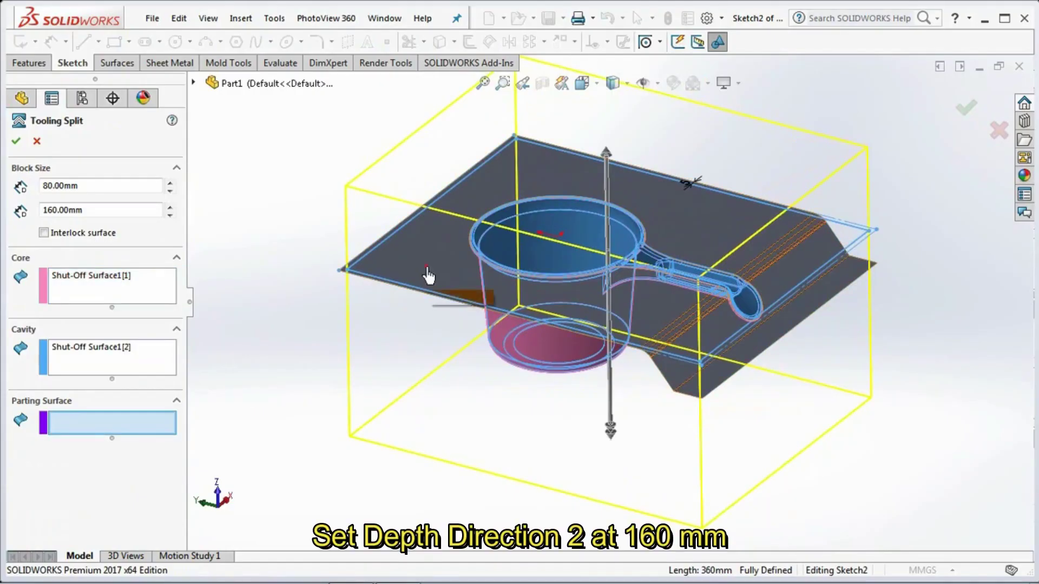
click(427, 272)
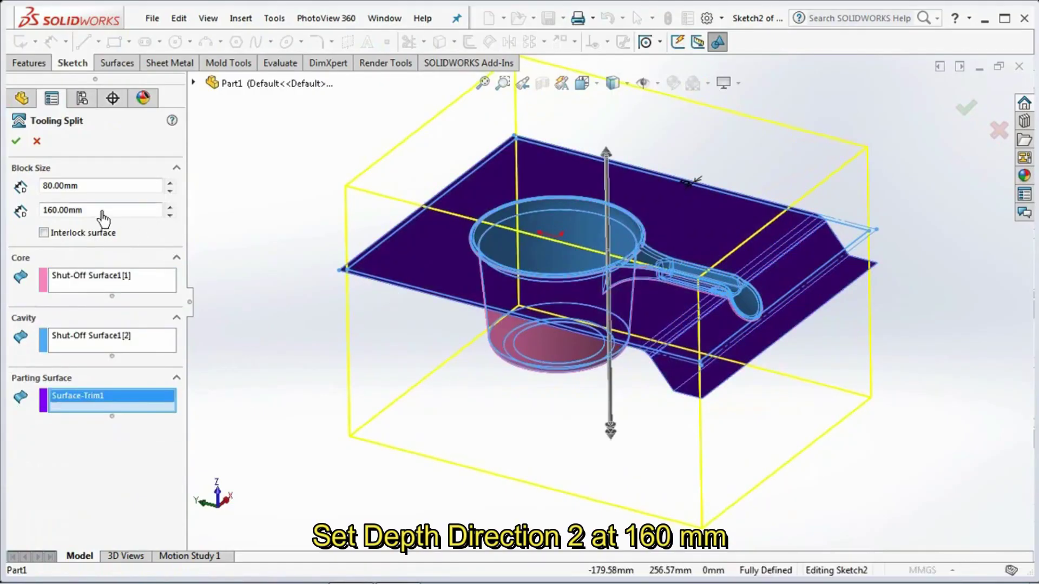
middle_drag(517, 436, 570, 372)
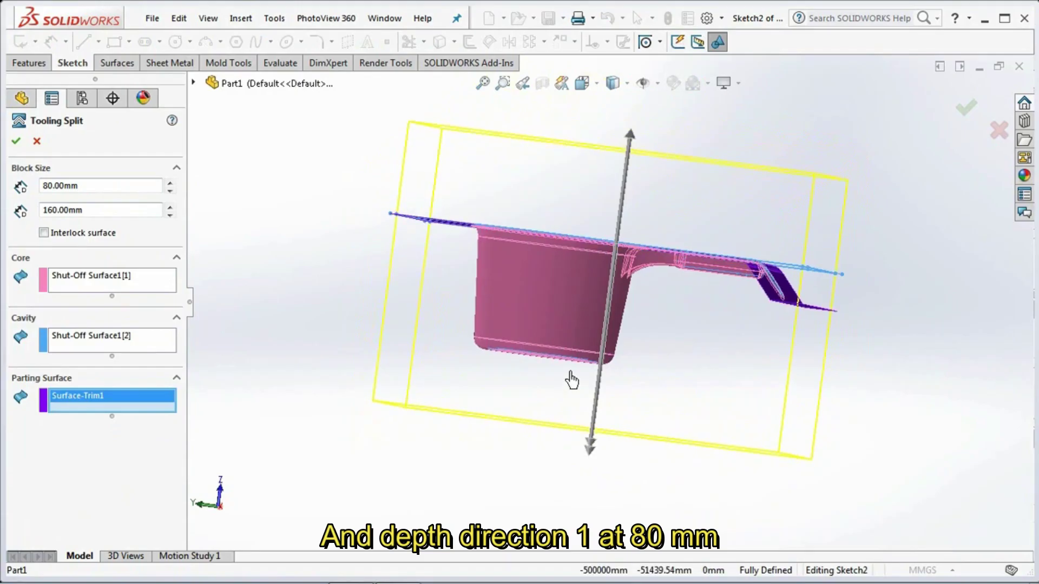
click(965, 115)
- Hide all surface bodies and the lower block body, Tooling Split1[1]
middle_drag(955, 215, 943, 298)
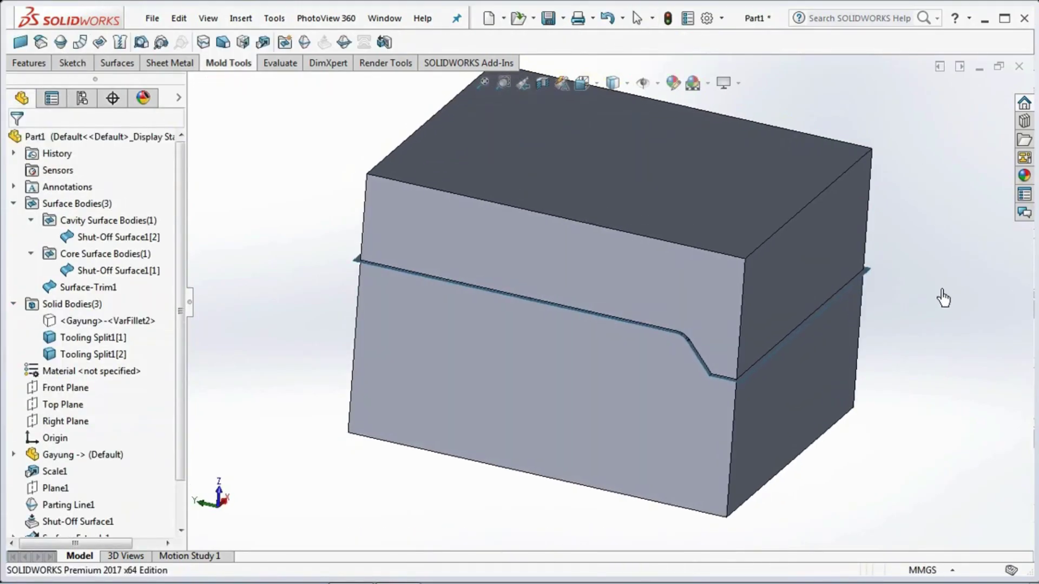
click(74, 205)
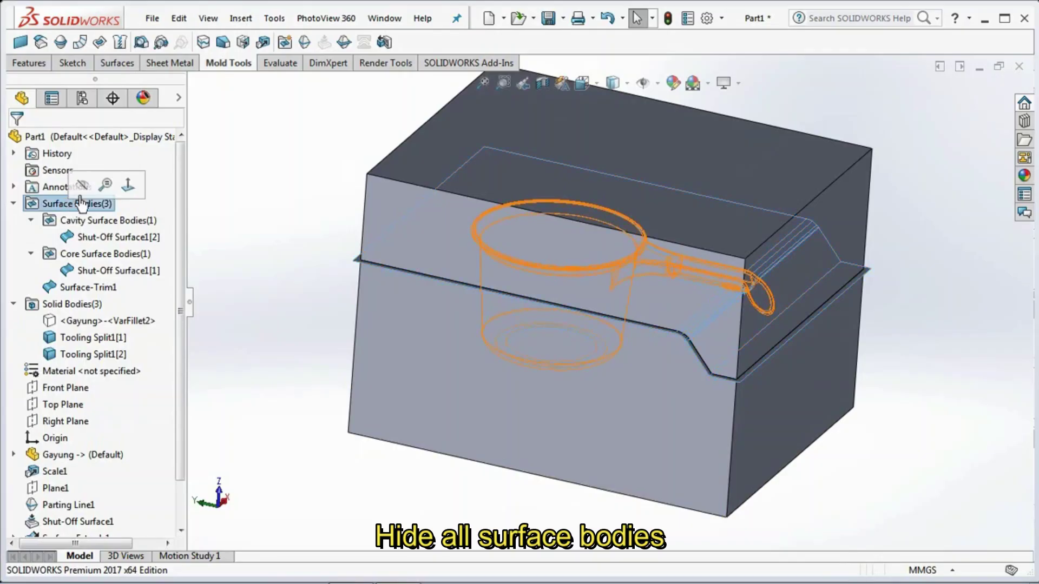
click(299, 230)
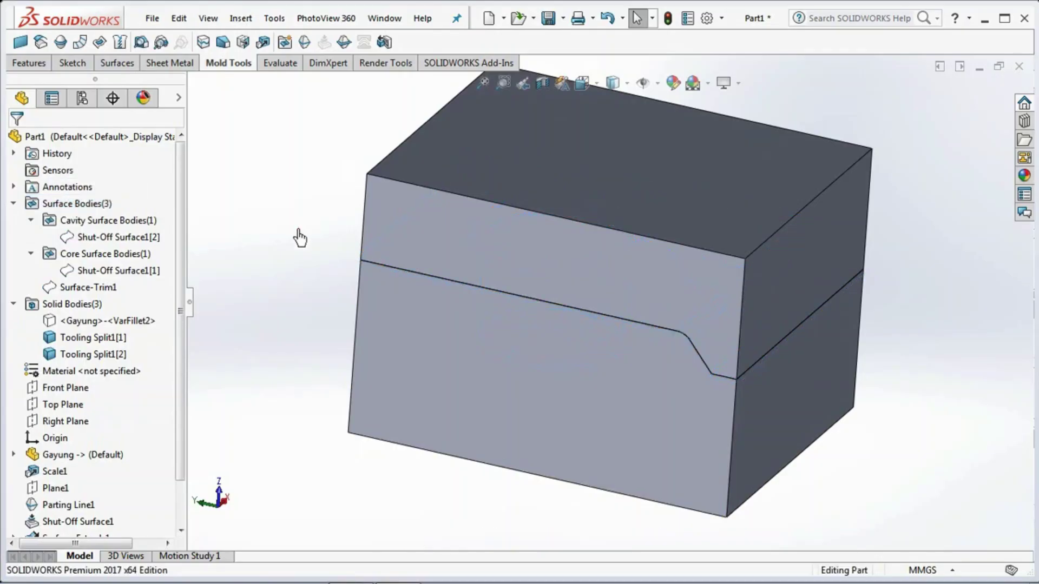
click(80, 338)
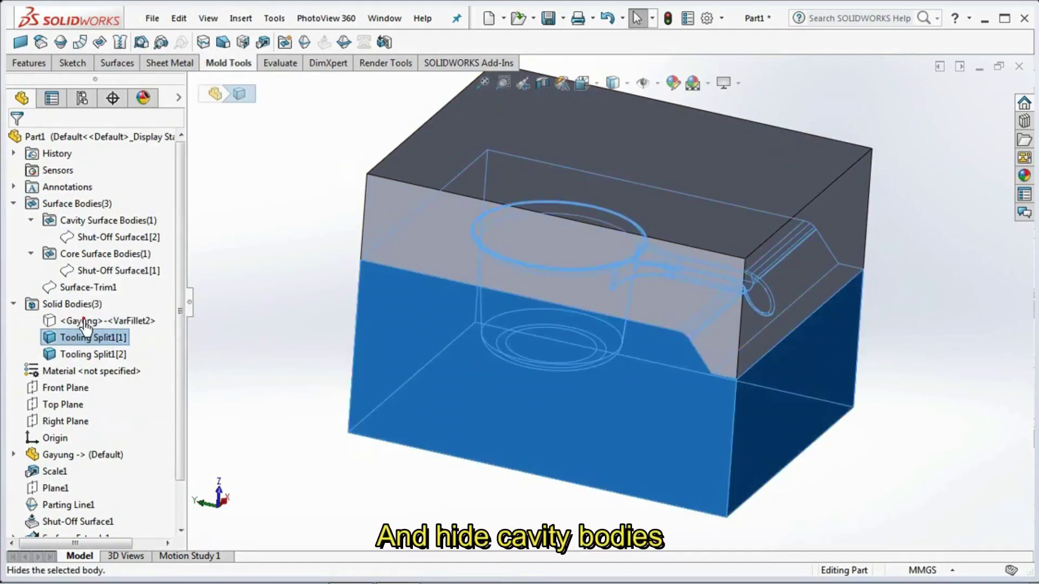
click(83, 323)
- Start a Core sketch on the remaining block's flat parting face and draw a vertical centerline from the origin to the block's handle-side edge
middle_drag(309, 428, 762, 472)
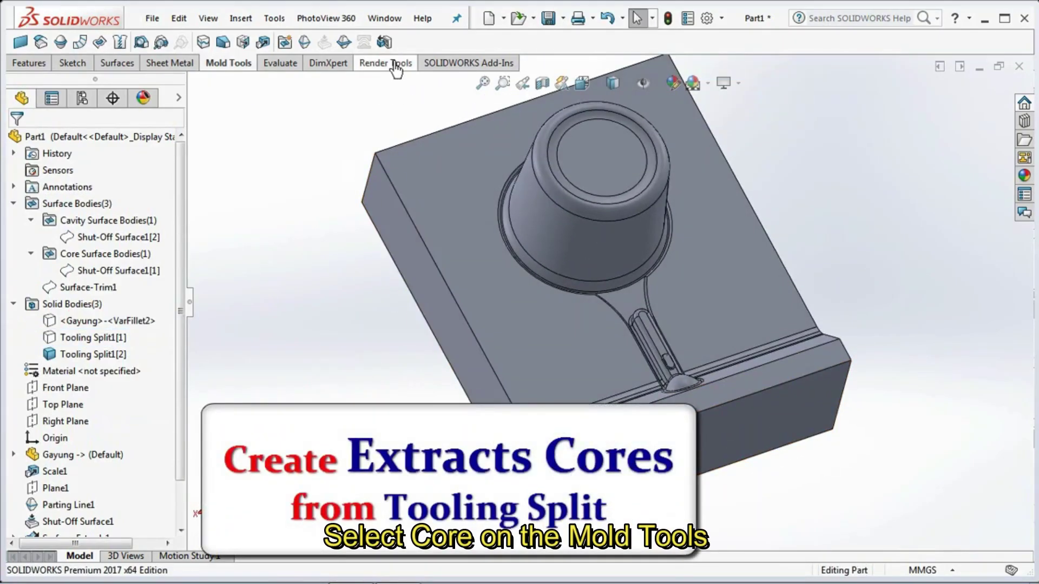
click(384, 42)
click(549, 364)
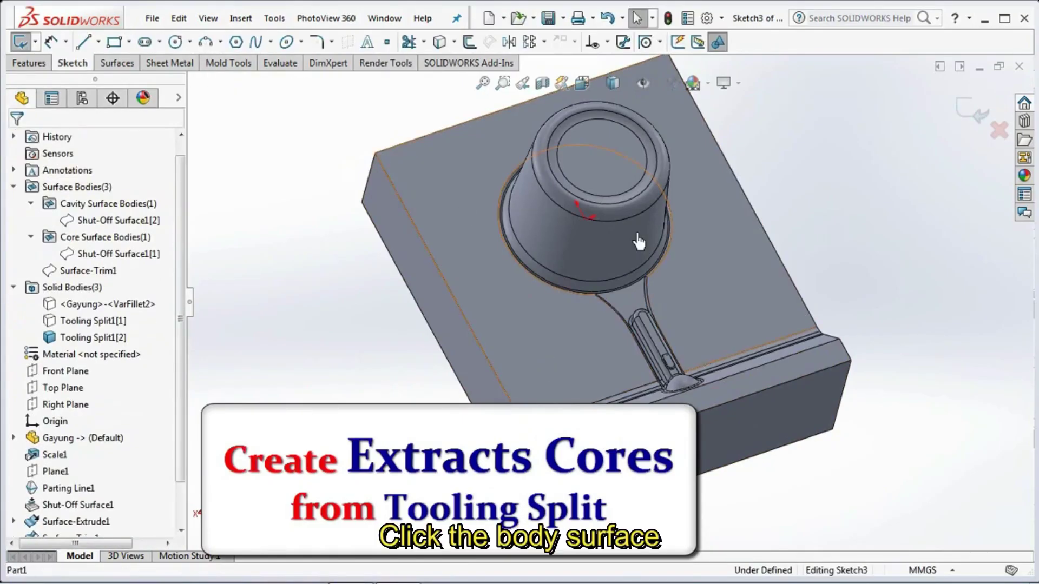
click(582, 84)
click(545, 538)
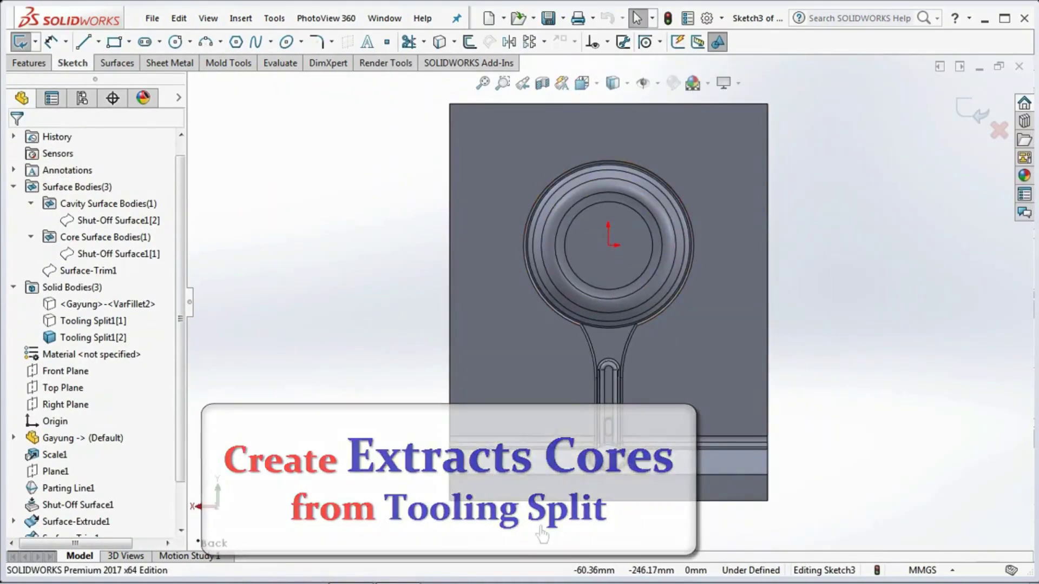
click(99, 42)
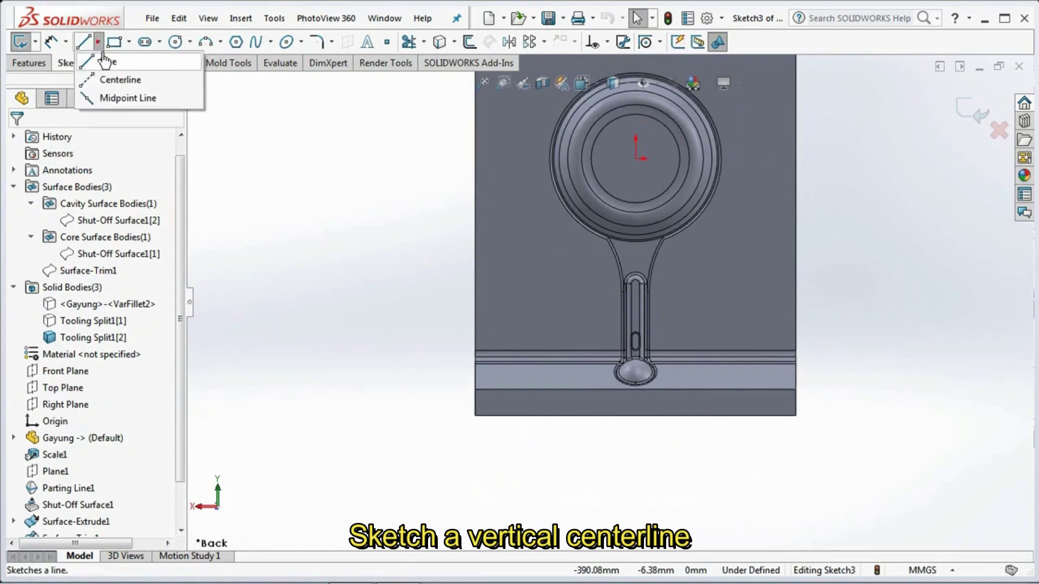
click(119, 80)
click(637, 159)
click(635, 416)
right_click(636, 417)
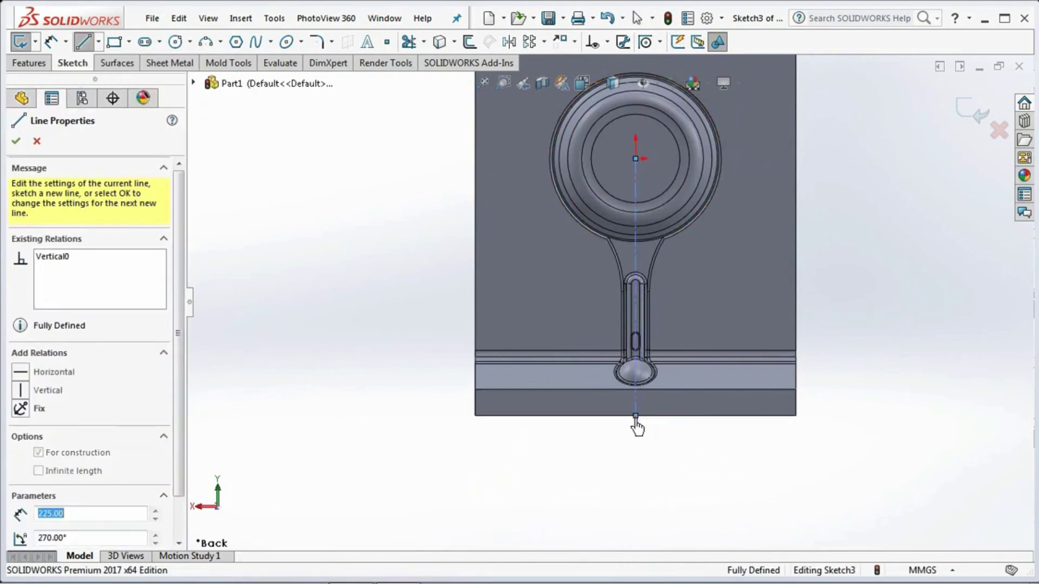
click(673, 402)
- Sketch a corner rectangle about 67 mm tall over the block's handle-side corner, extending slightly past both outer edges
click(128, 42)
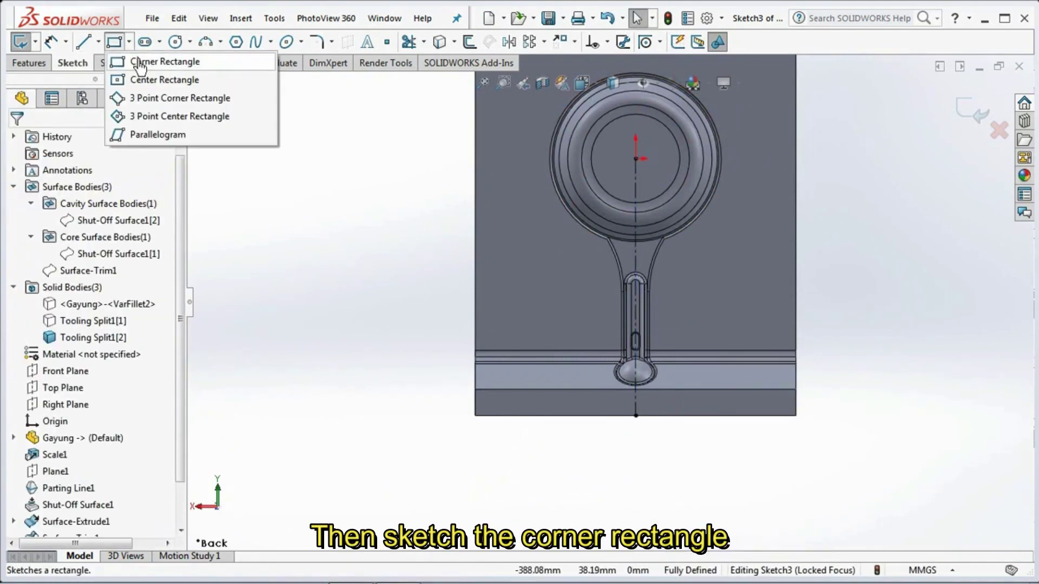
click(141, 62)
click(464, 429)
- Dimension the rectangle's outer vertical and horizontal sides 10 mm outside the block's corresponding edges
click(51, 42)
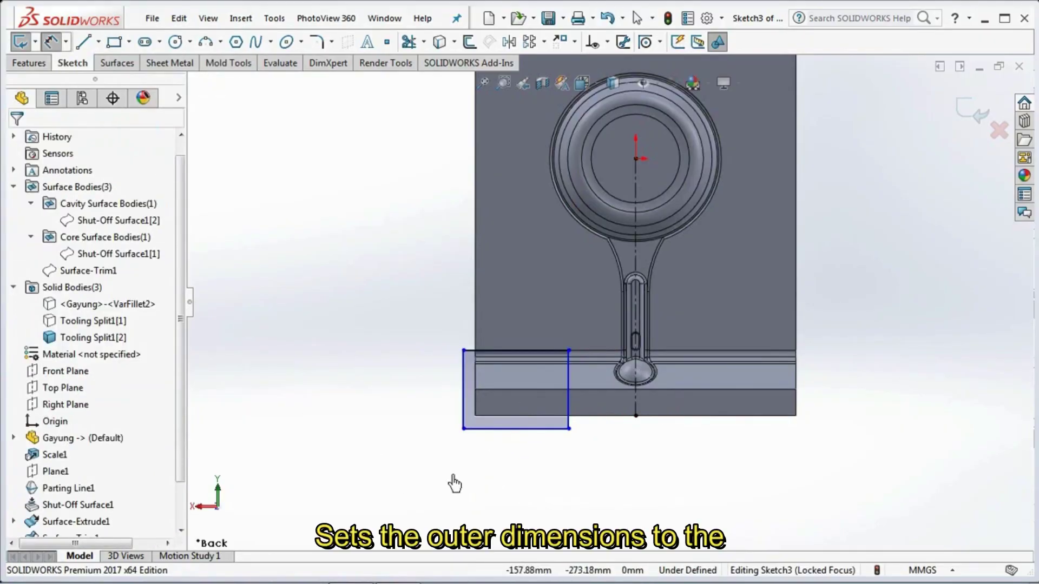
click(473, 417)
click(420, 464)
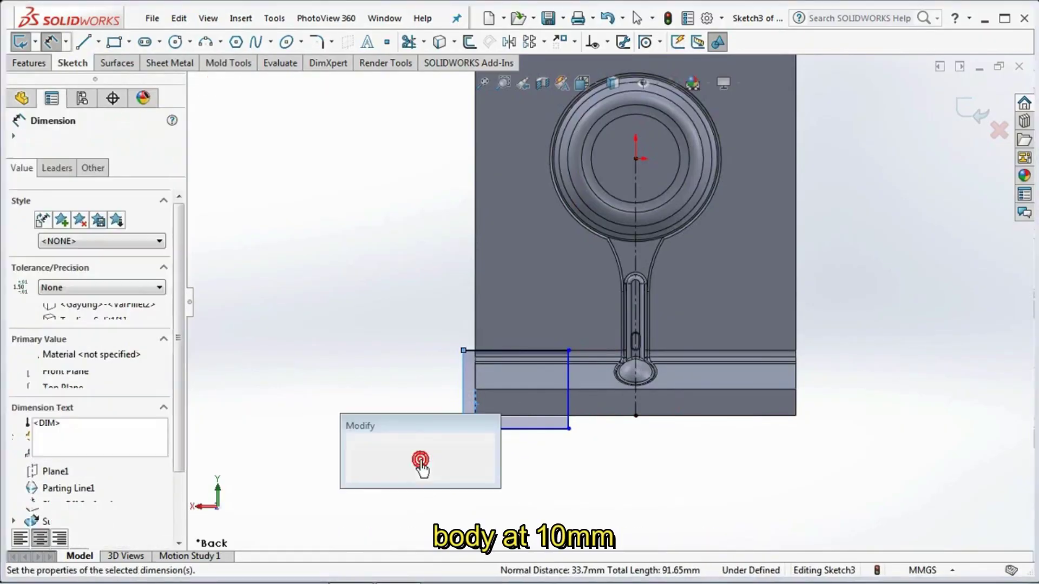
text(10)
click(356, 454)
click(508, 416)
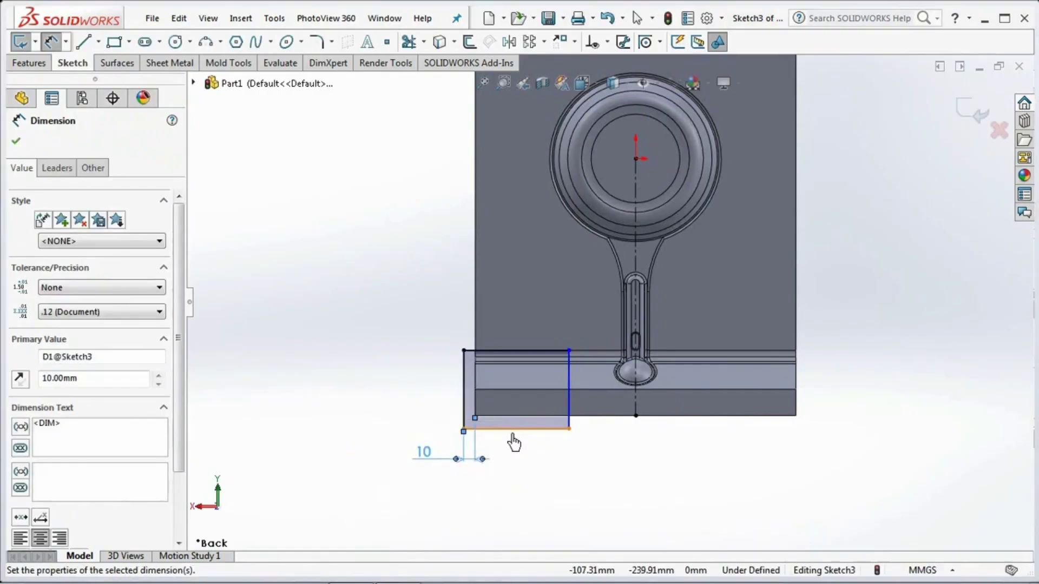
click(488, 428)
click(431, 393)
text(10)
click(366, 385)
- Dimension the rectangle's inner vertical side 35 mm from the centerline
click(569, 401)
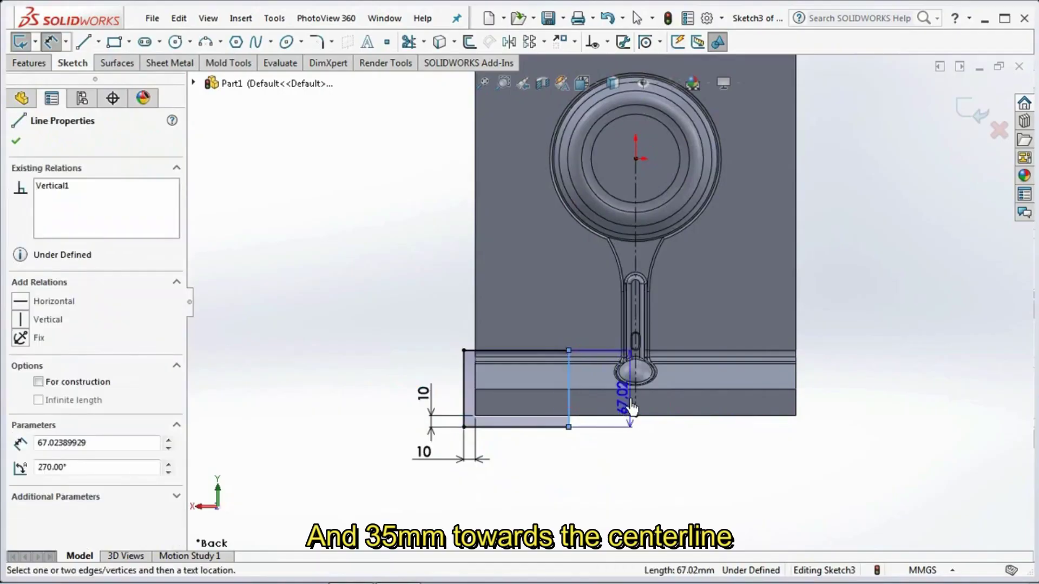
click(611, 464)
text(35)
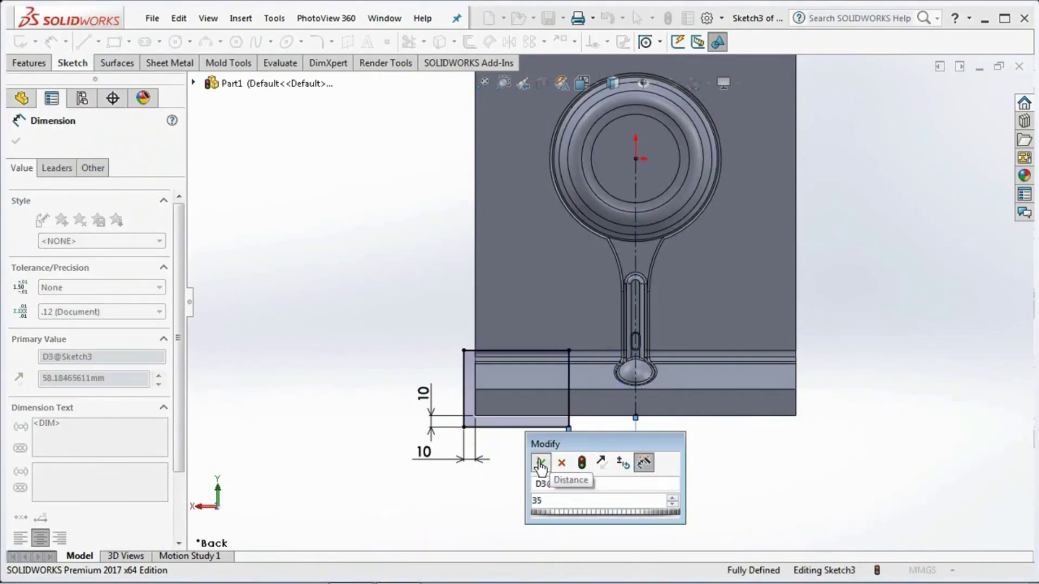
key(Return)
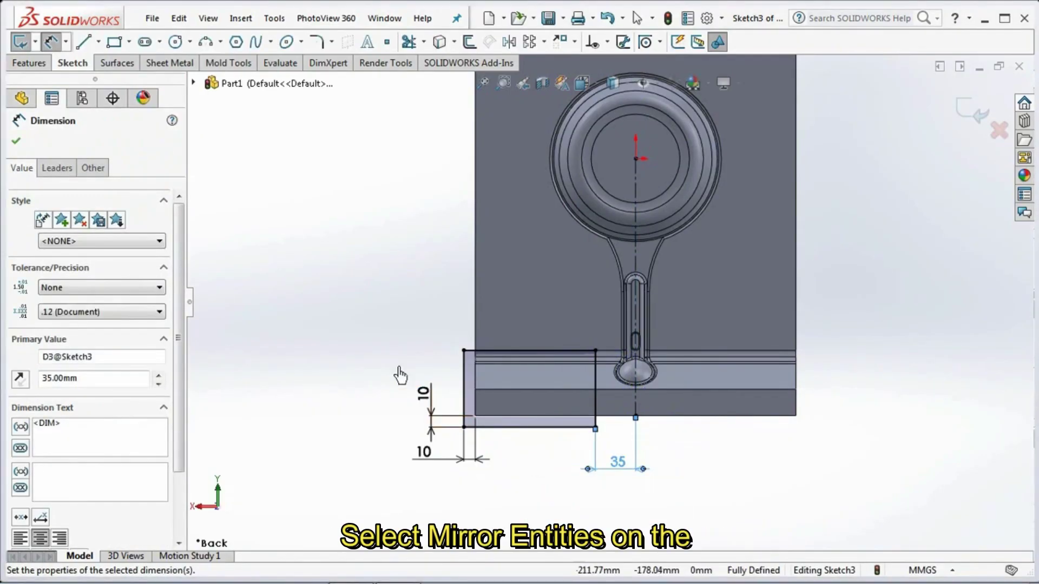
right_click(359, 319)
click(369, 354)
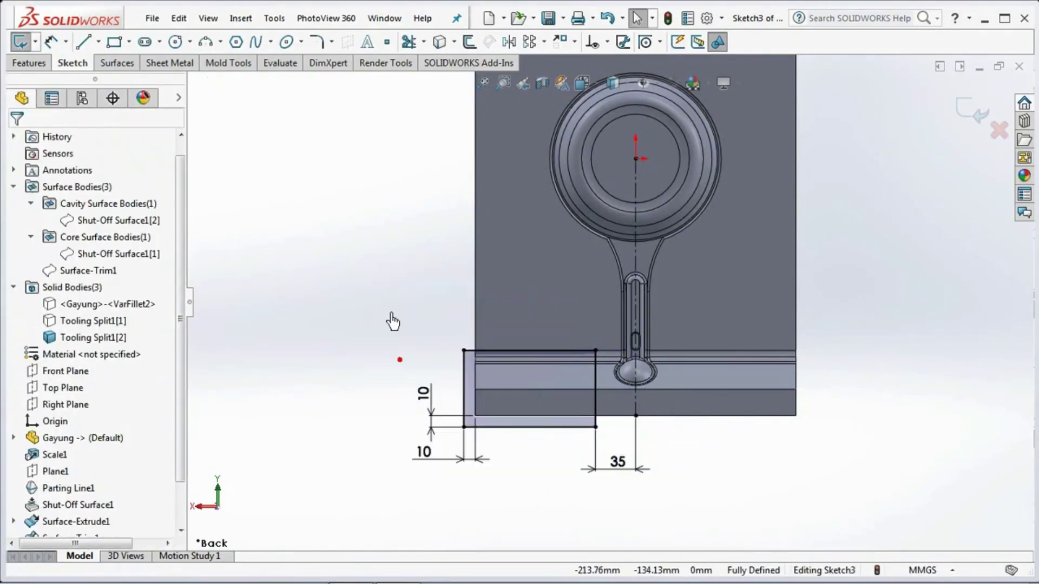
- Mirror the rectangle's four lines about the vertical centerline with Copy enabled, and exit the sketch
click(508, 49)
drag(361, 309, 606, 496)
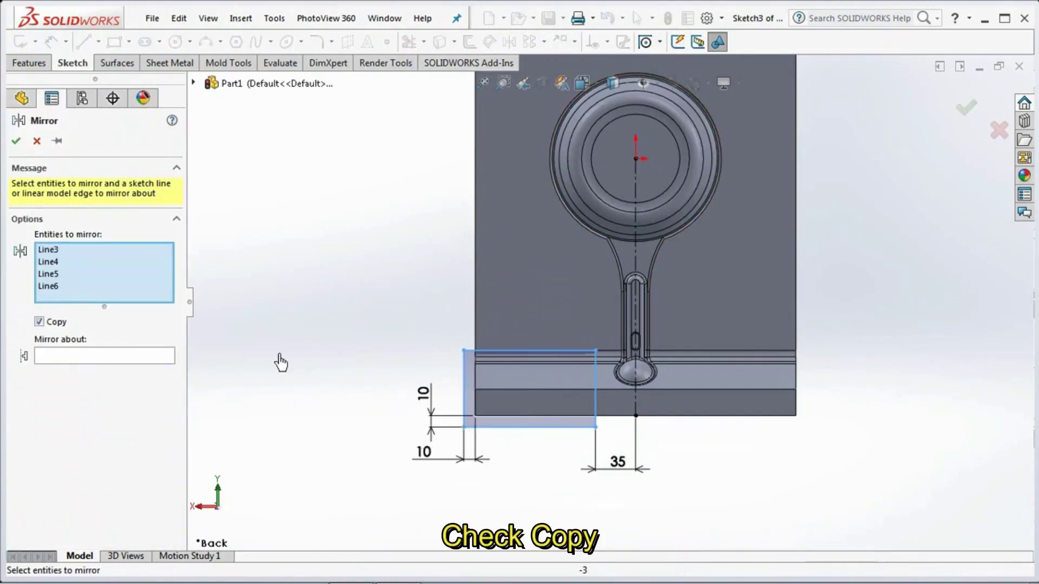
click(130, 356)
click(639, 409)
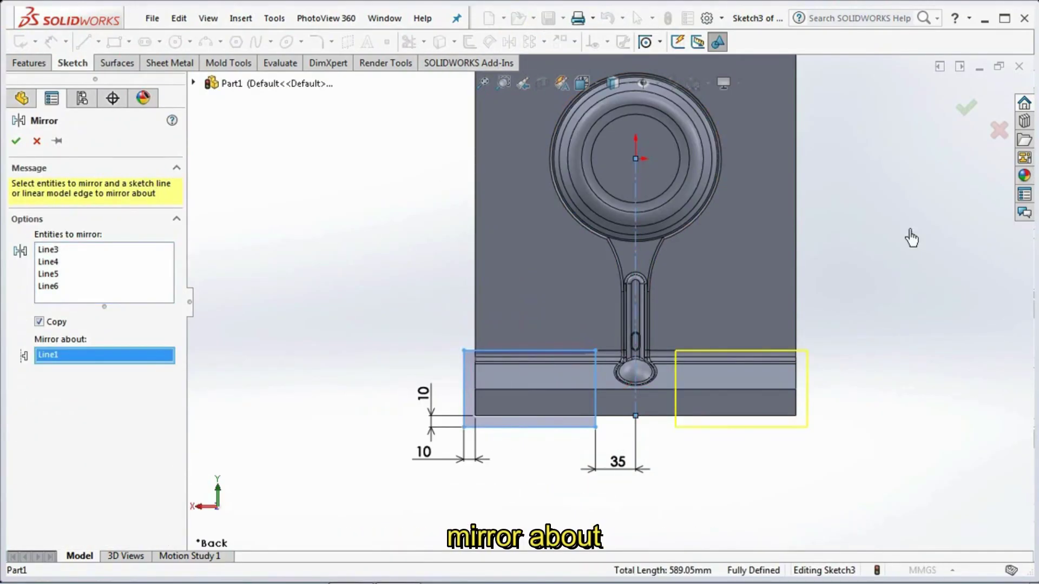
click(965, 108)
click(963, 114)
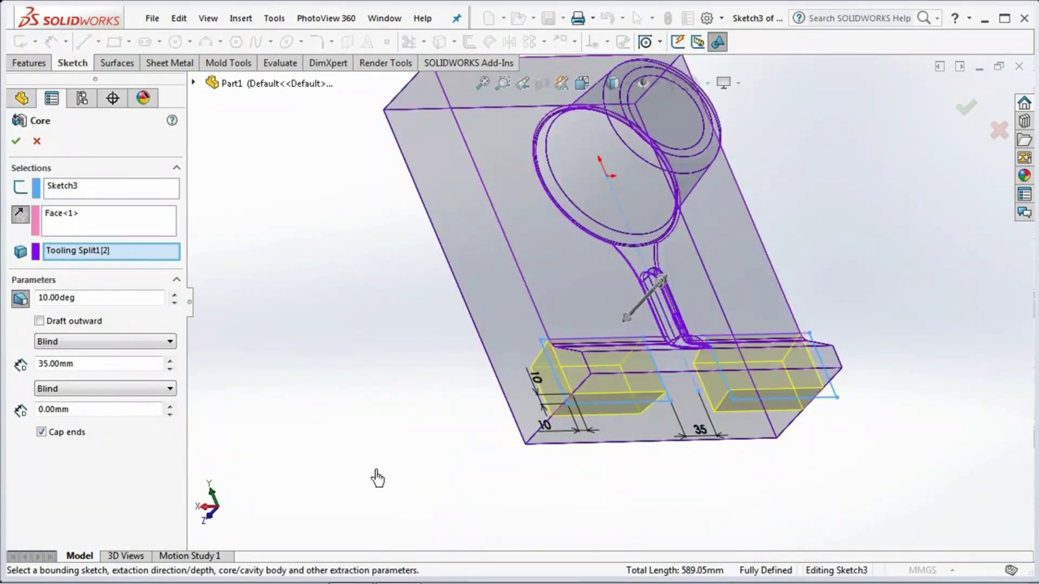
- Extract the cores from the block in the reversed direction, using Through All for the first end condition and outward draft
click(19, 215)
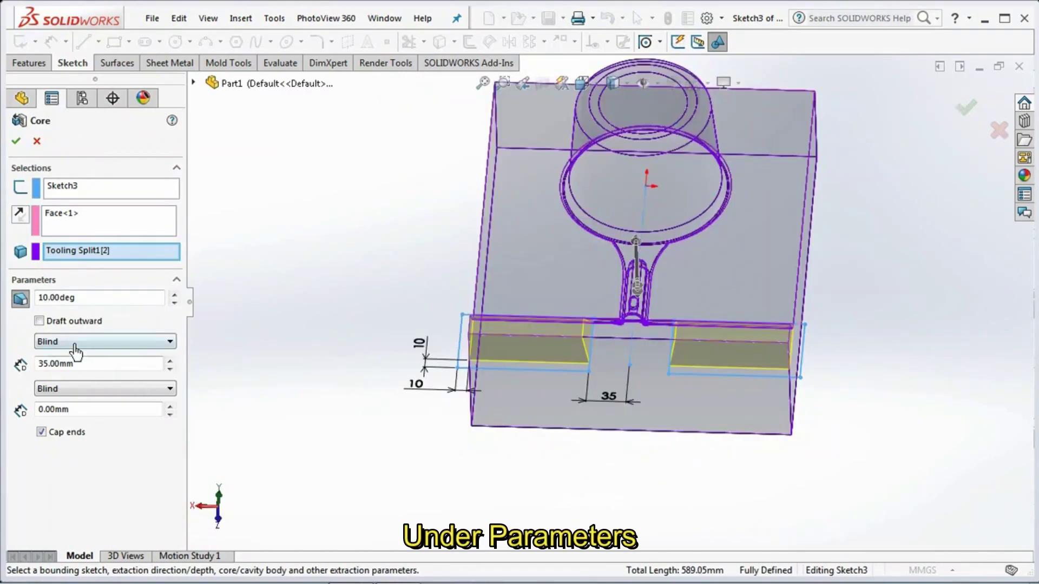
click(76, 345)
click(76, 366)
mouse_move(408, 492)
middle_down()
mouse_move(524, 491)
mouse_move(463, 542)
mouse_move(414, 553)
middle_up()
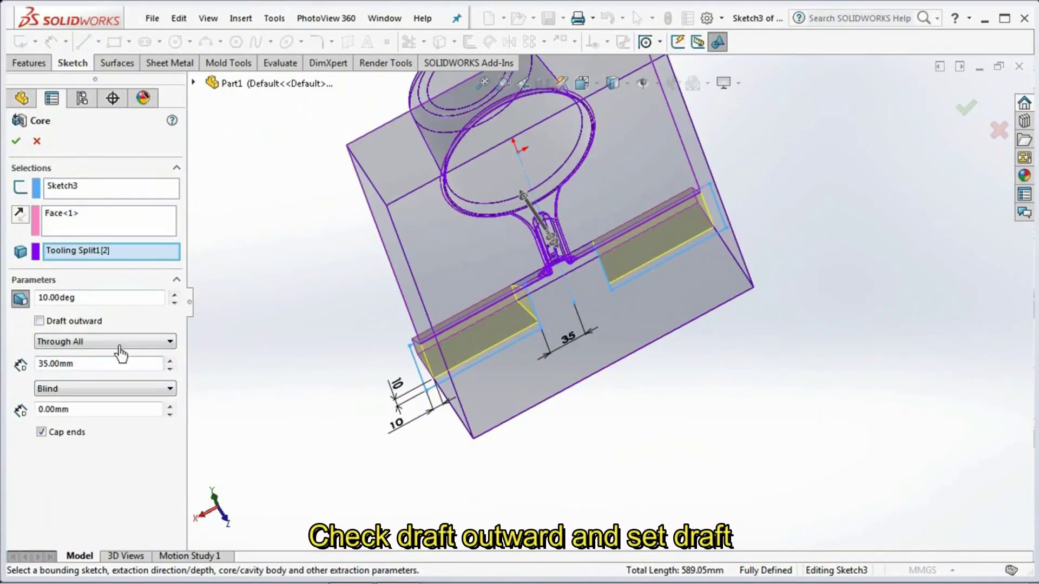
click(40, 321)
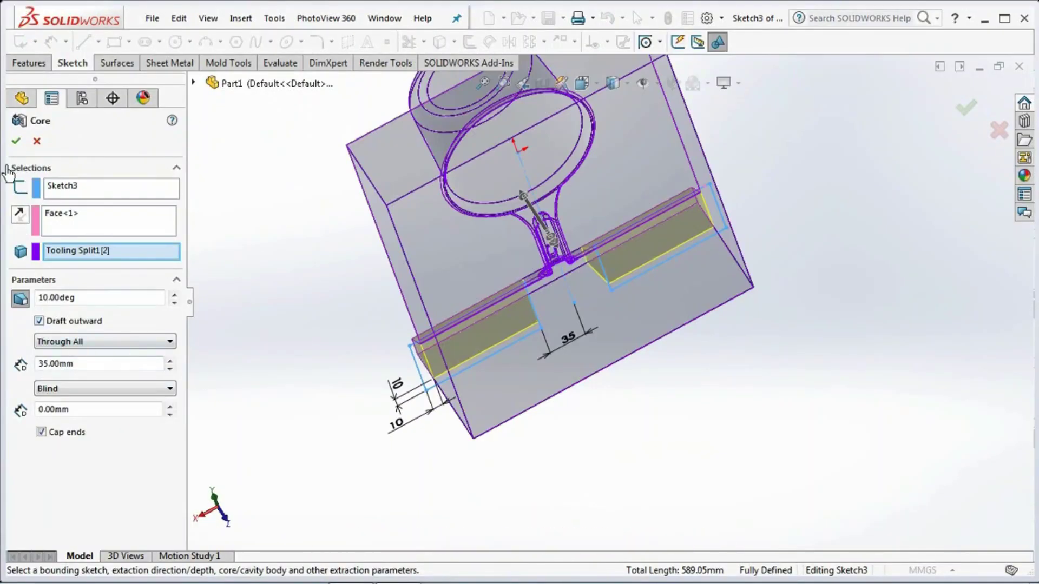
click(16, 142)
- Show the hidden mold block body, Tooling Split1[1]
middle_drag(360, 409, 650, 476)
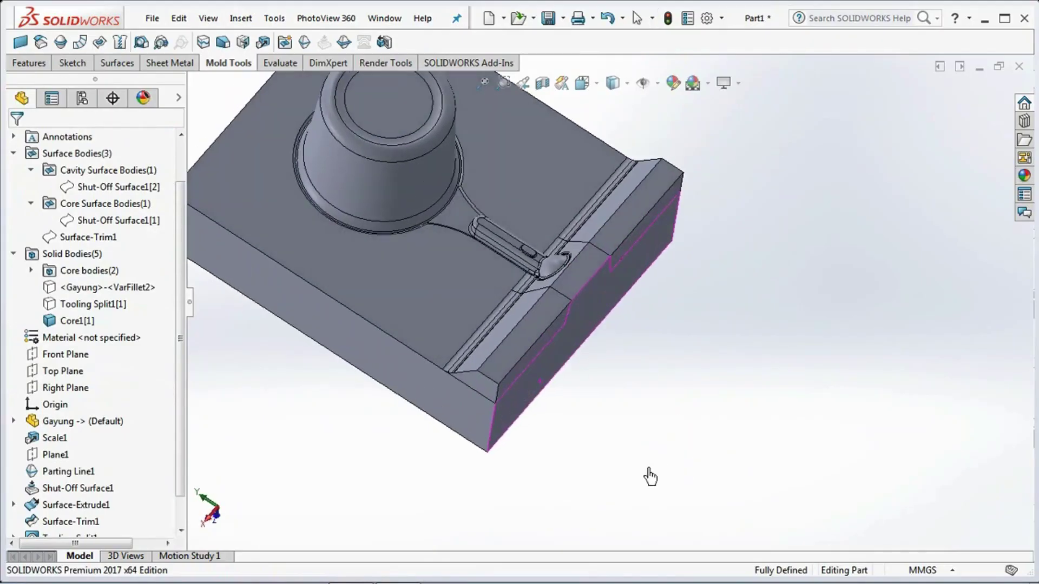
click(89, 304)
click(64, 284)
scroll(790, 443, up, 2)
middle_drag(790, 443, 782, 385)
- Combine Tooling Split1[1] with both extracted core bodies, Core1[2] and Core1[3], using the Add operation
click(31, 63)
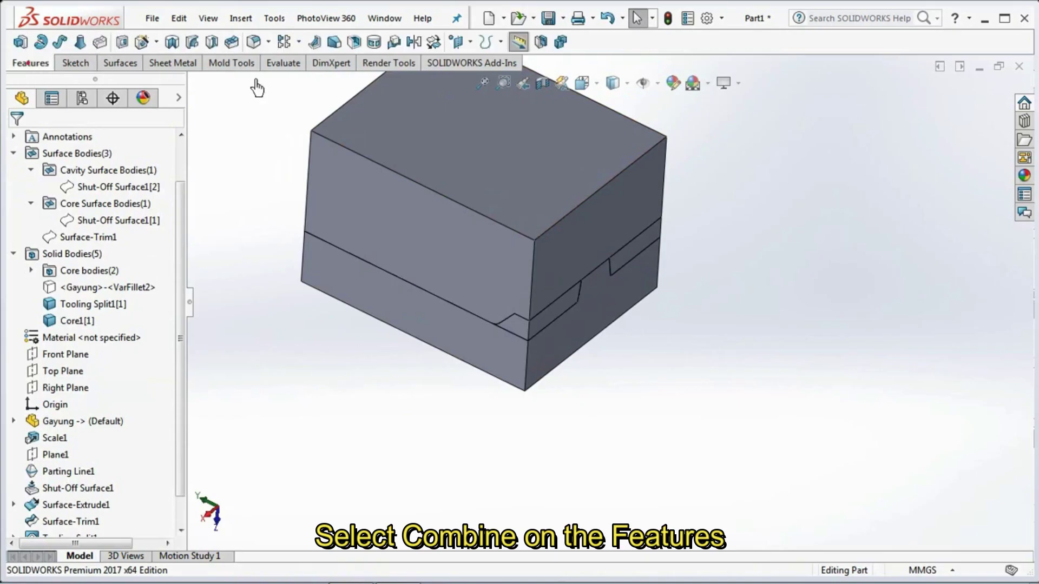
click(560, 42)
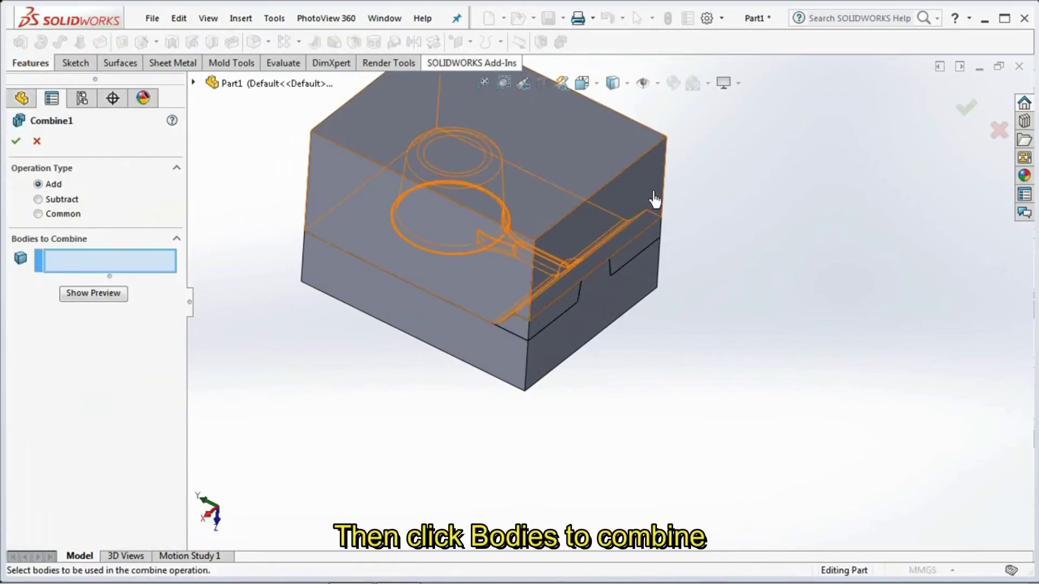
click(677, 260)
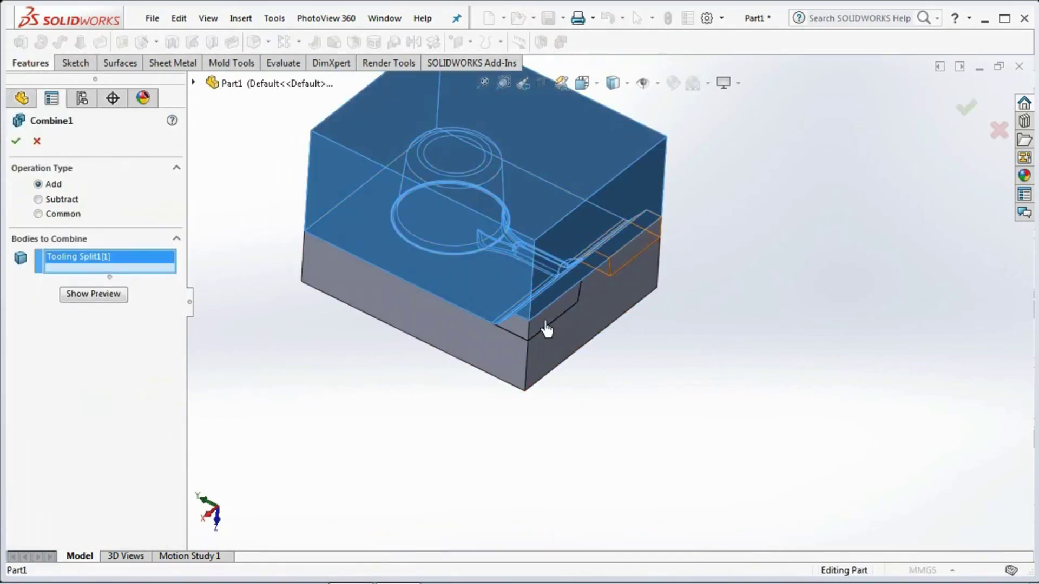
click(546, 328)
click(546, 329)
click(93, 318)
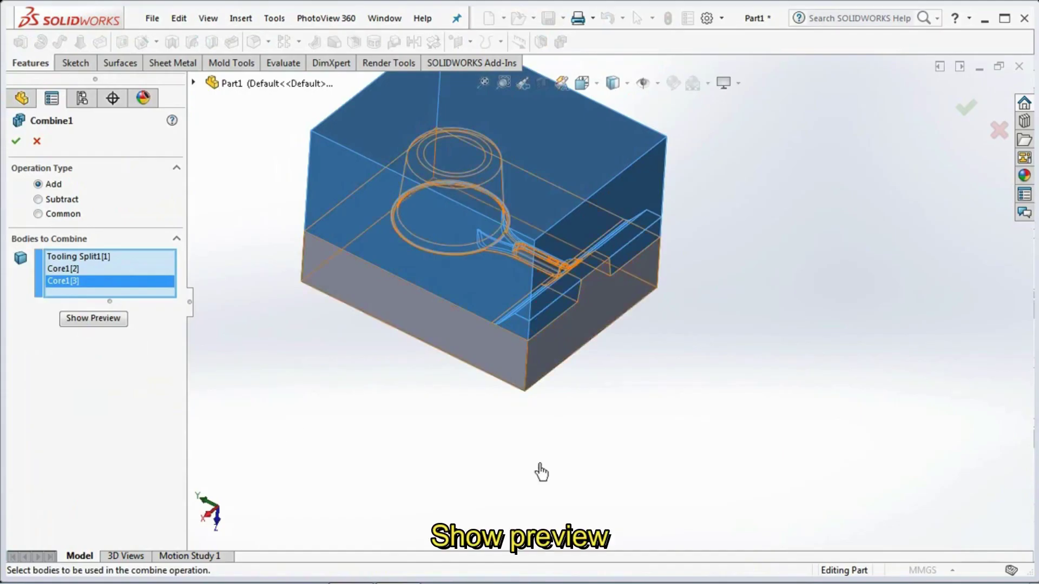
click(16, 142)
- Hide the mating block body, Core1[1], to expose the combined block's parting side
click(424, 453)
middle_drag(426, 461, 436, 420)
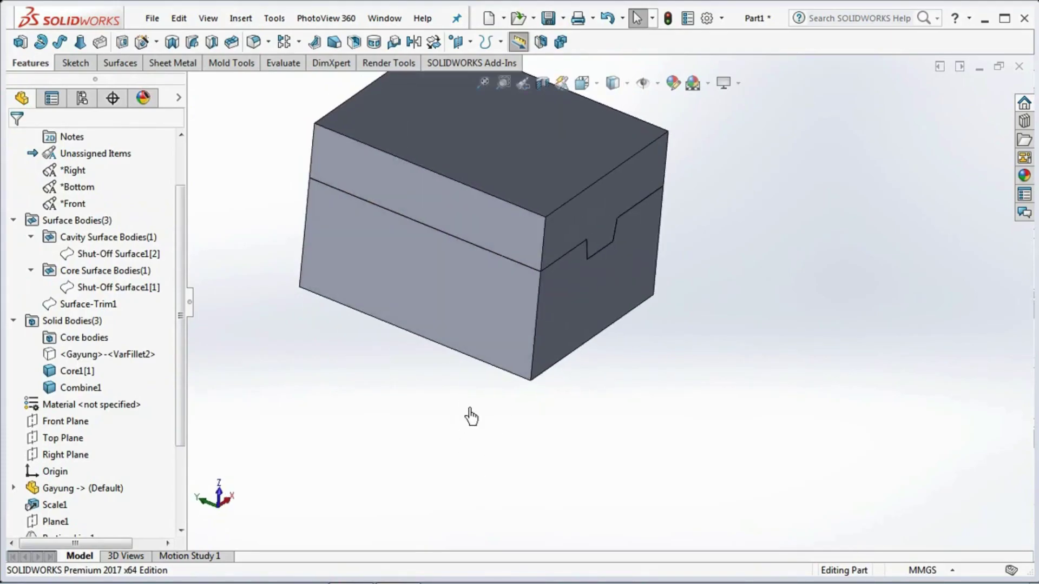
click(631, 188)
click(718, 136)
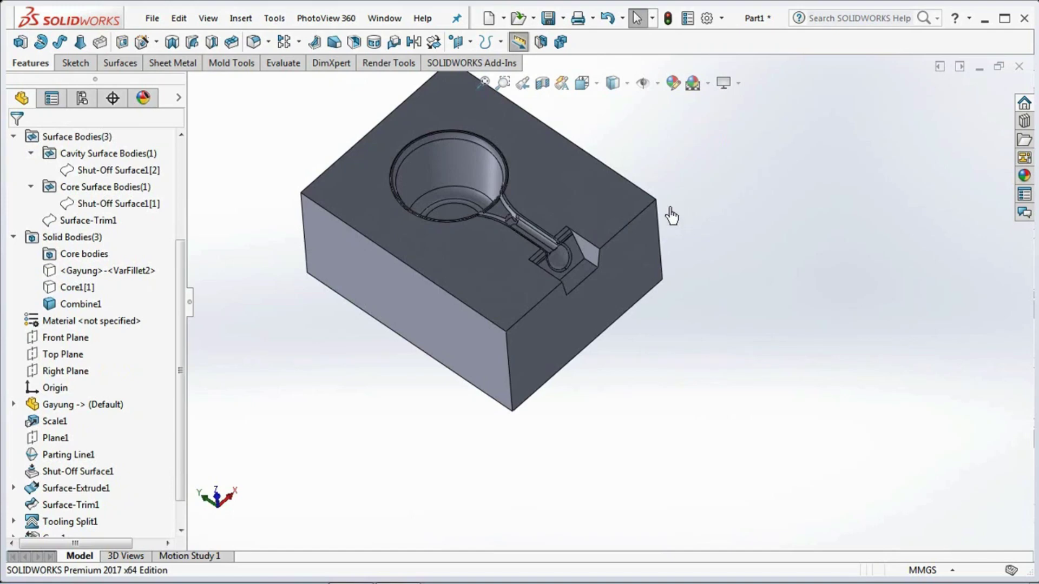
- Start a new Core sketch on the flat parting face of the combined block
click(608, 204)
click(728, 160)
click(885, 271)
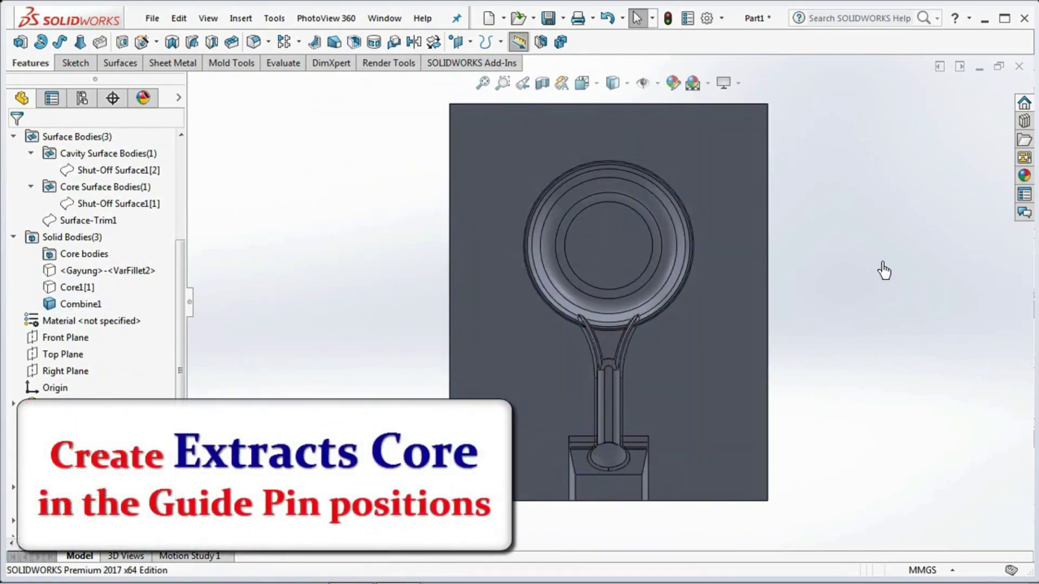
click(231, 63)
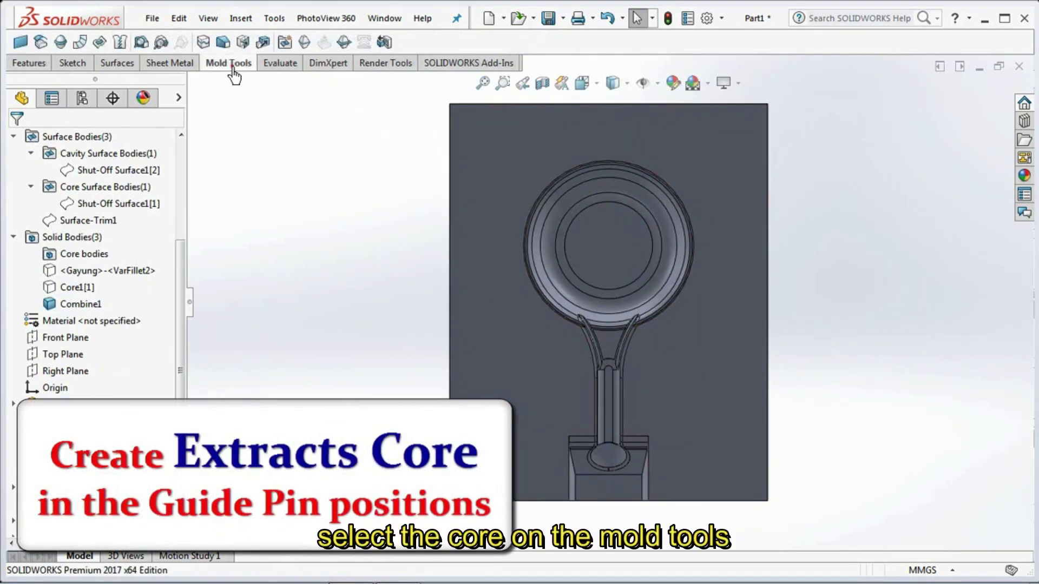
click(384, 43)
click(474, 353)
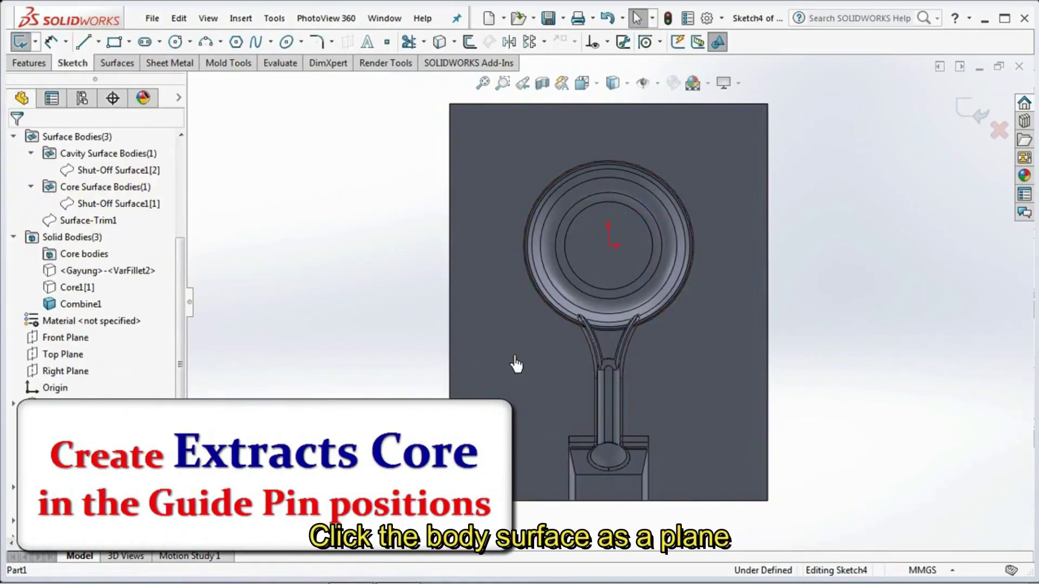
- Draw a vertical centerline across the block between the midpoints of its bowl-end and handle-end edges
click(98, 42)
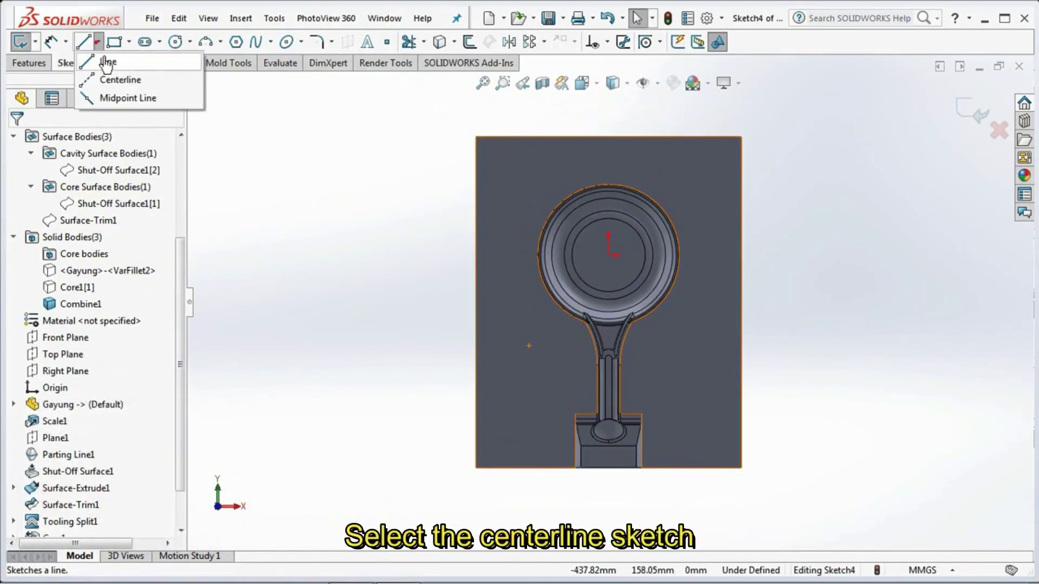
click(116, 79)
click(609, 137)
click(609, 468)
right_click(610, 474)
click(663, 387)
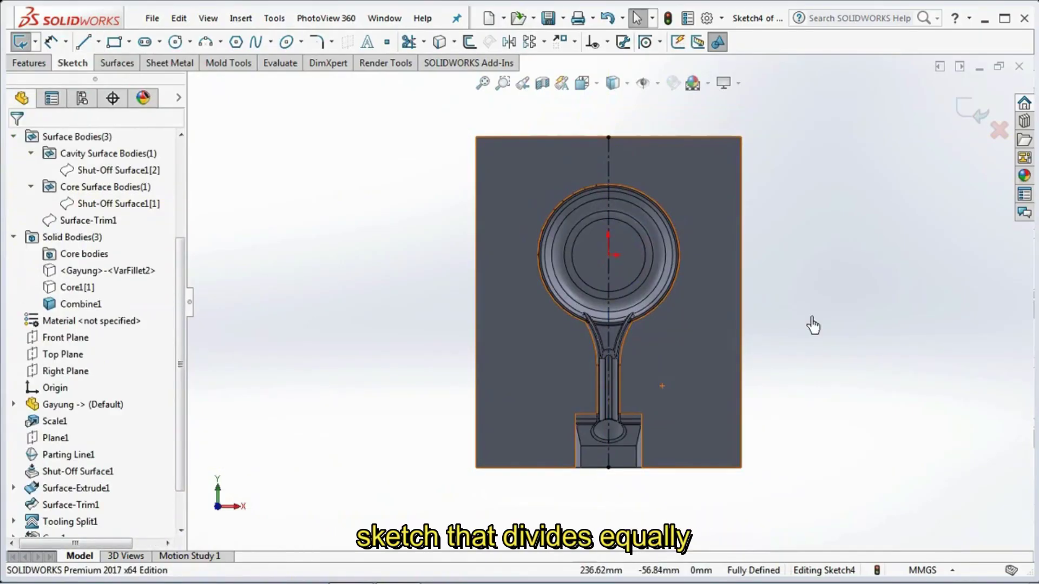
- Draw a horizontal centerline across the block between the midpoints of its two long side edges
right_click(848, 289)
mouse_move(870, 361)
click(755, 359)
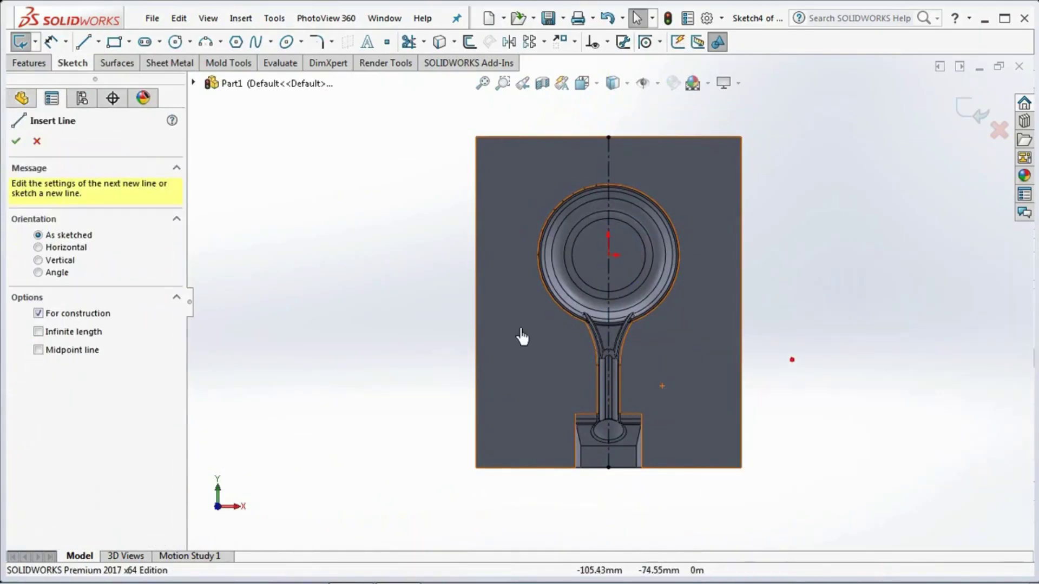
click(476, 302)
click(741, 302)
right_click(744, 301)
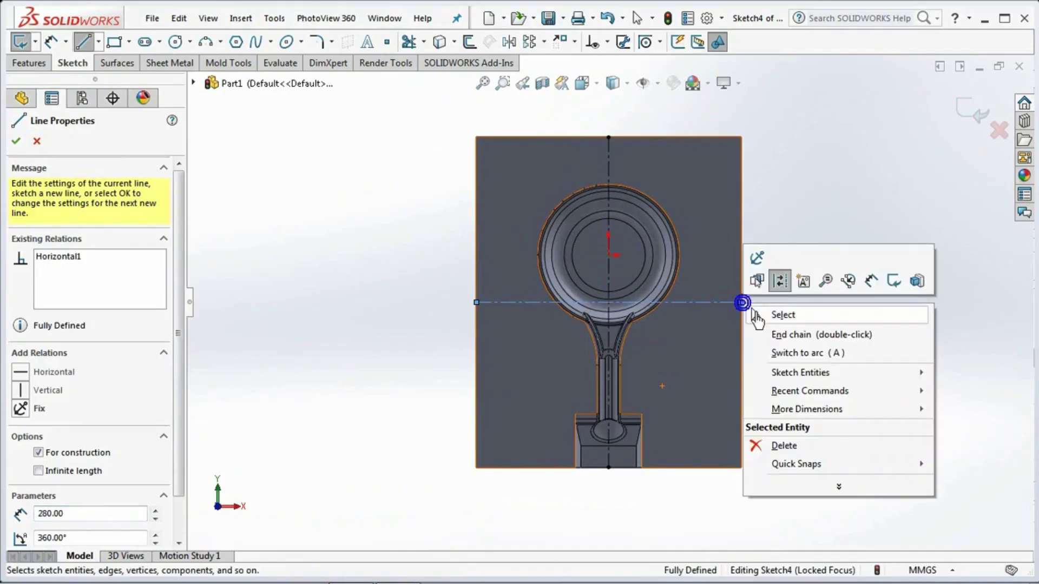
click(771, 315)
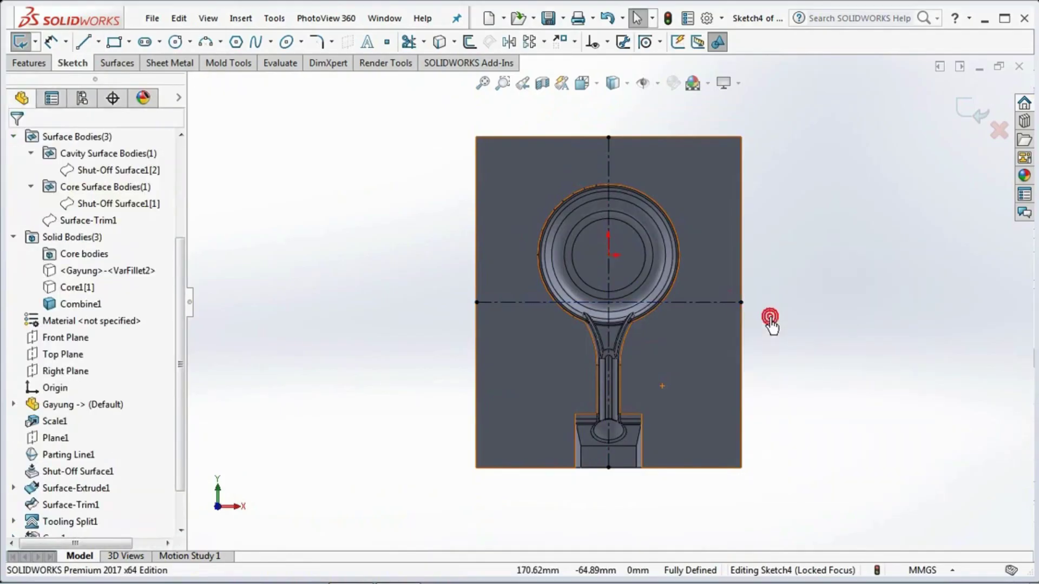
- Sketch a corner rectangle about 77 by 75 mm over the block's upper-left corner at the bowl end, extending past both outer edges
click(114, 42)
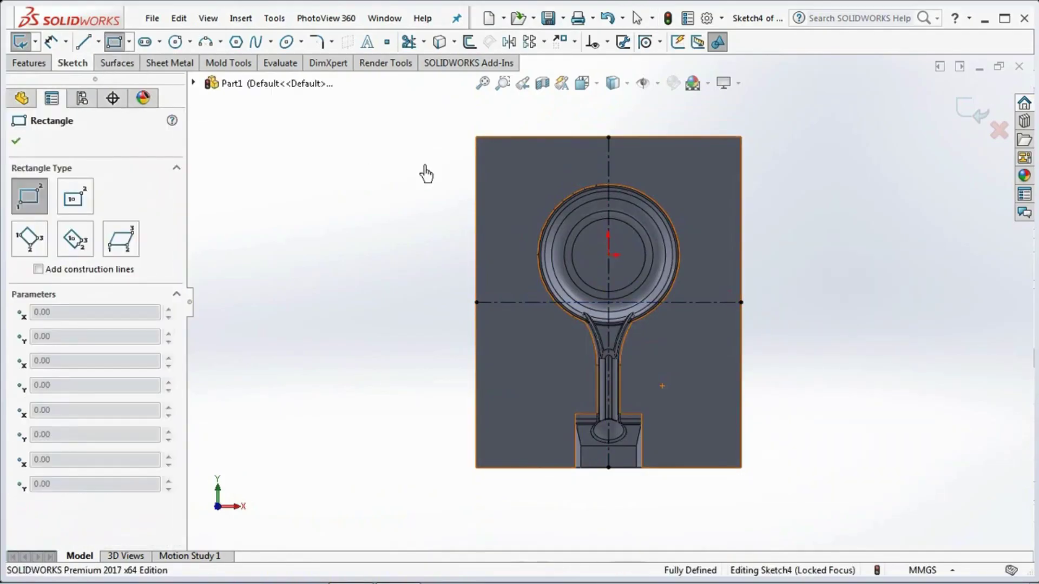
click(537, 192)
right_click(540, 193)
click(566, 204)
- Add an Equal relation to all four sides of the corner rectangle
click(607, 42)
click(616, 81)
drag(425, 103, 743, 469)
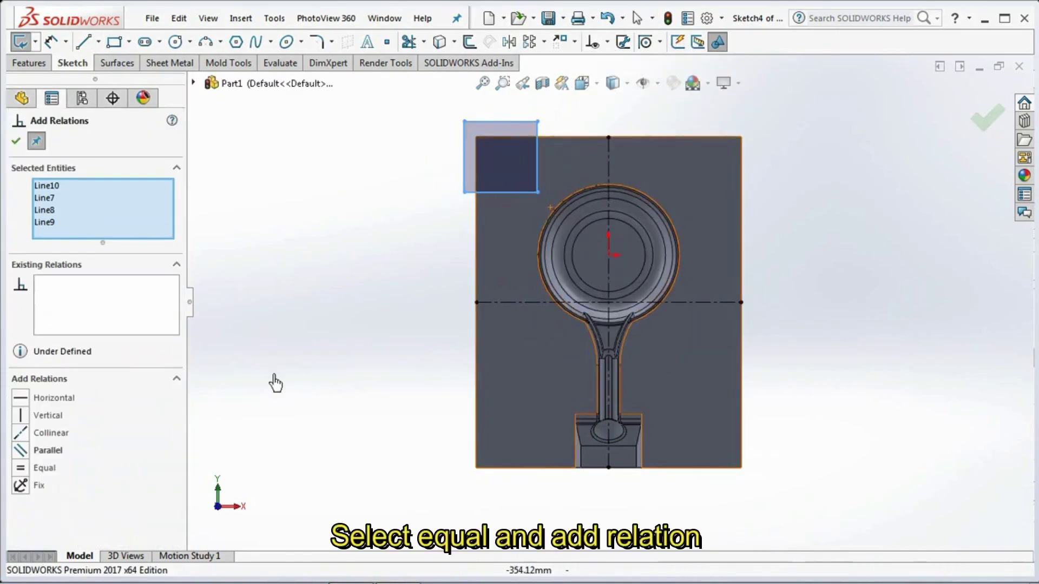
click(20, 468)
click(15, 141)
- Dimension the square's outer horizontal and vertical sides 10 mm outside the block's corresponding edges
click(50, 42)
click(492, 119)
click(497, 136)
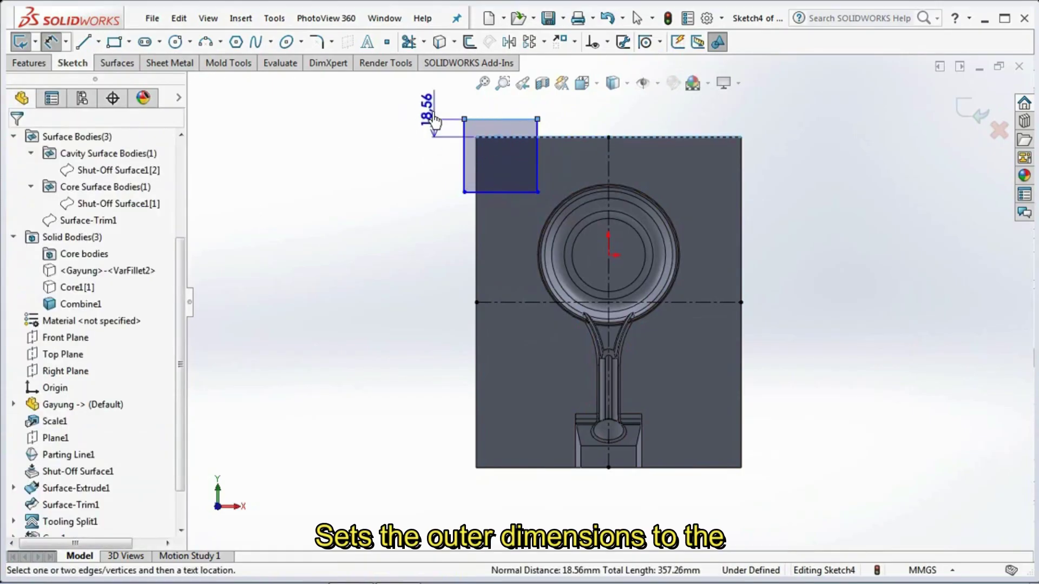
click(432, 126)
text(10)
click(374, 98)
click(476, 161)
click(463, 178)
click(505, 117)
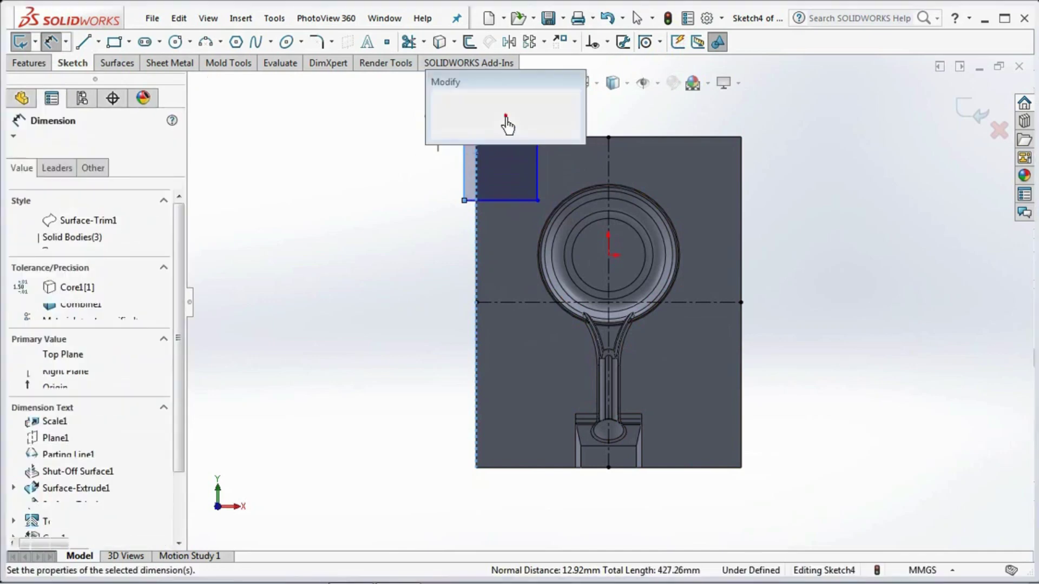
text(10)
click(440, 108)
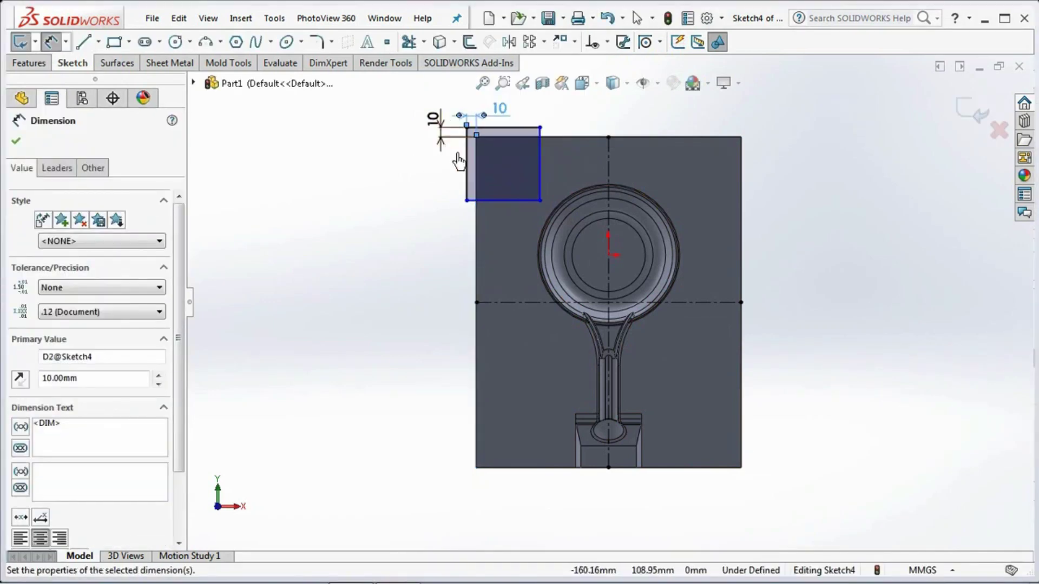
- Dimension the square's vertical side to 75 mm
click(469, 174)
click(403, 172)
text(75)
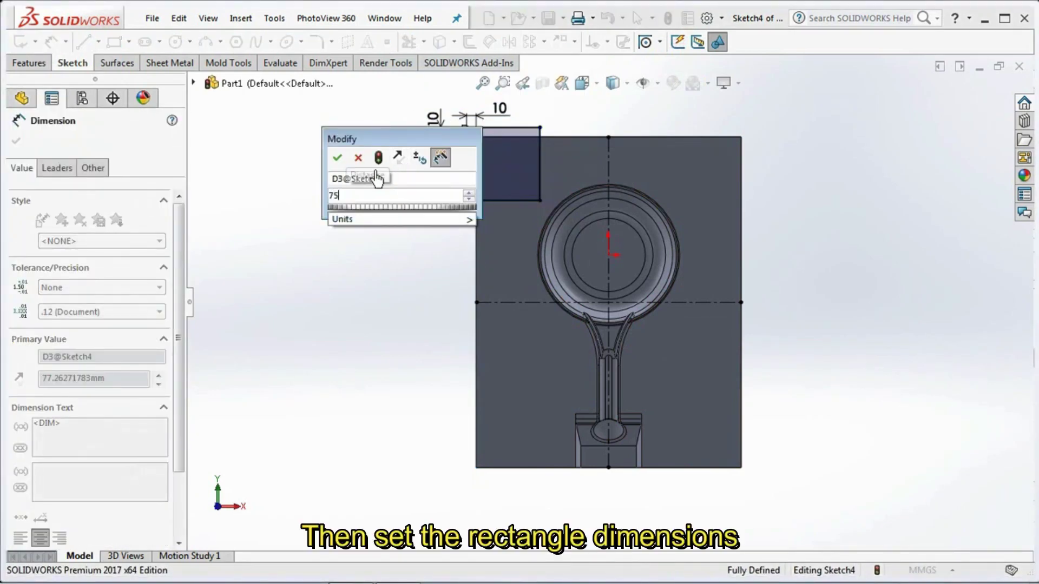
click(337, 157)
right_click(339, 158)
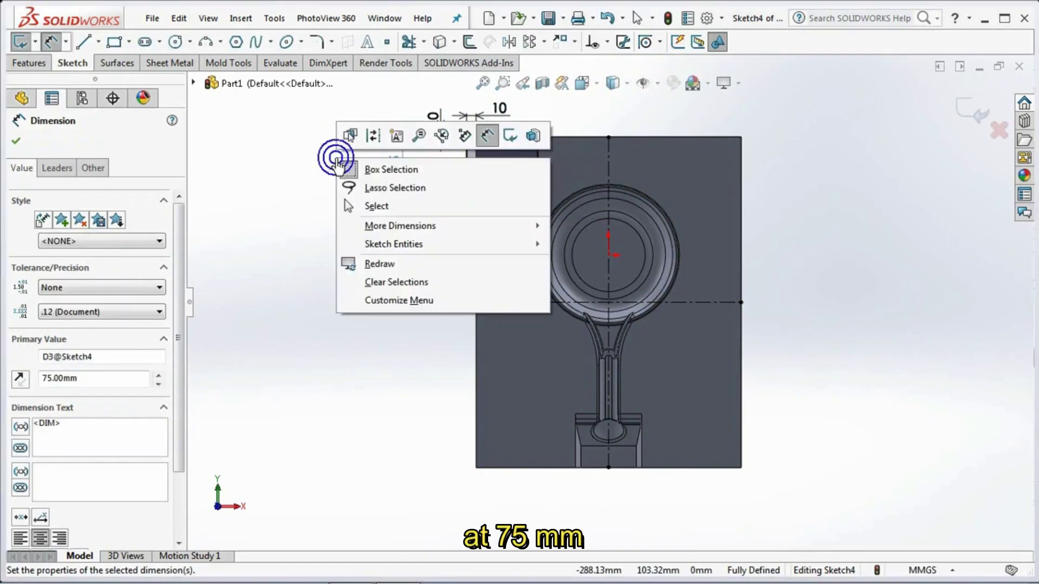
click(364, 207)
- Mirror the 75 mm square about the vertical centerline with Copy enabled
click(509, 42)
drag(369, 101, 562, 208)
click(134, 360)
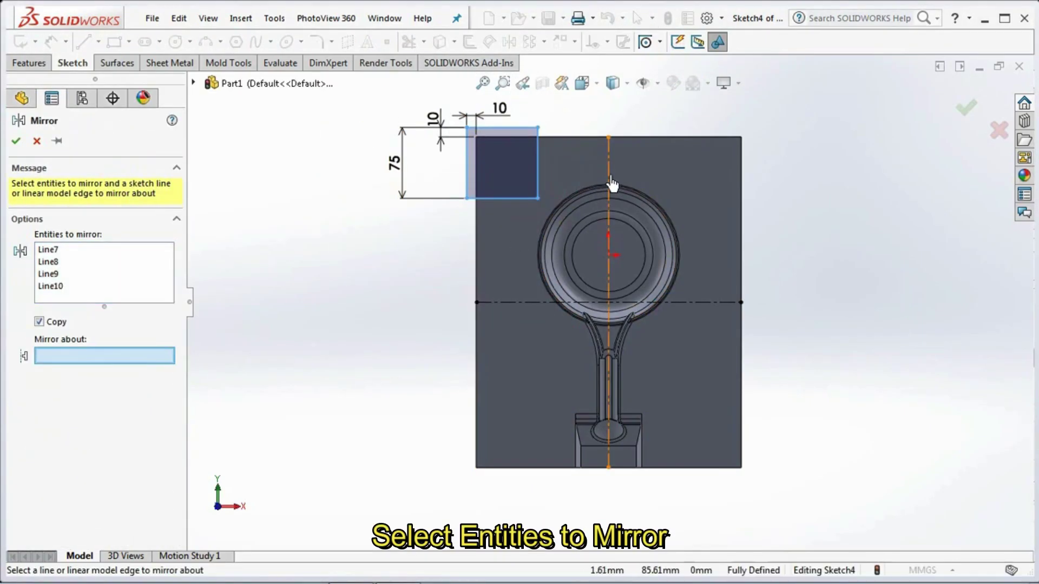
click(609, 182)
click(964, 107)
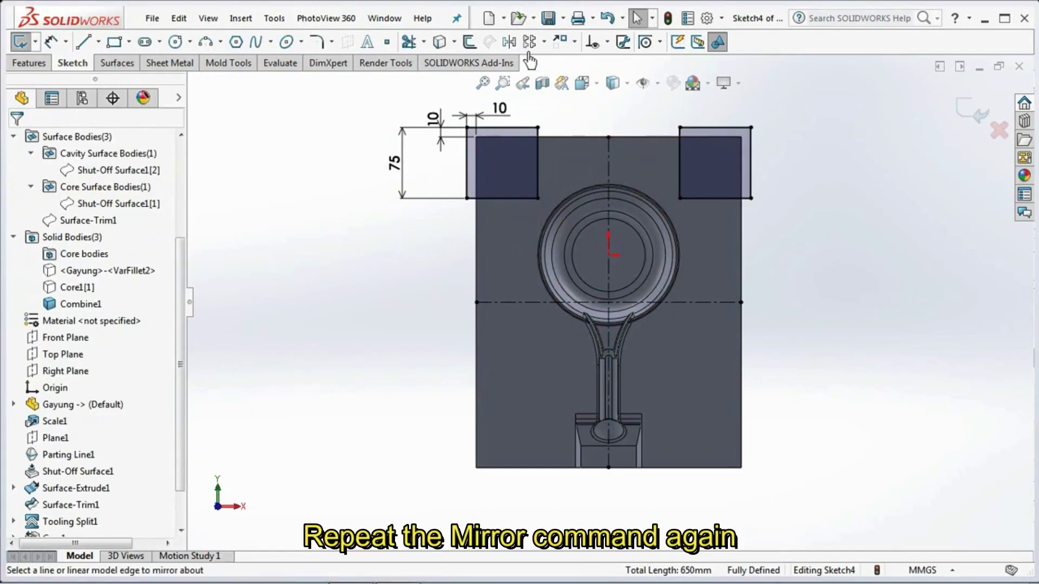
- Mirror both upper corner squares about the block's horizontal centerline with Copy enabled and finish the sketch
key(Return)
drag(607, 196, 783, 231)
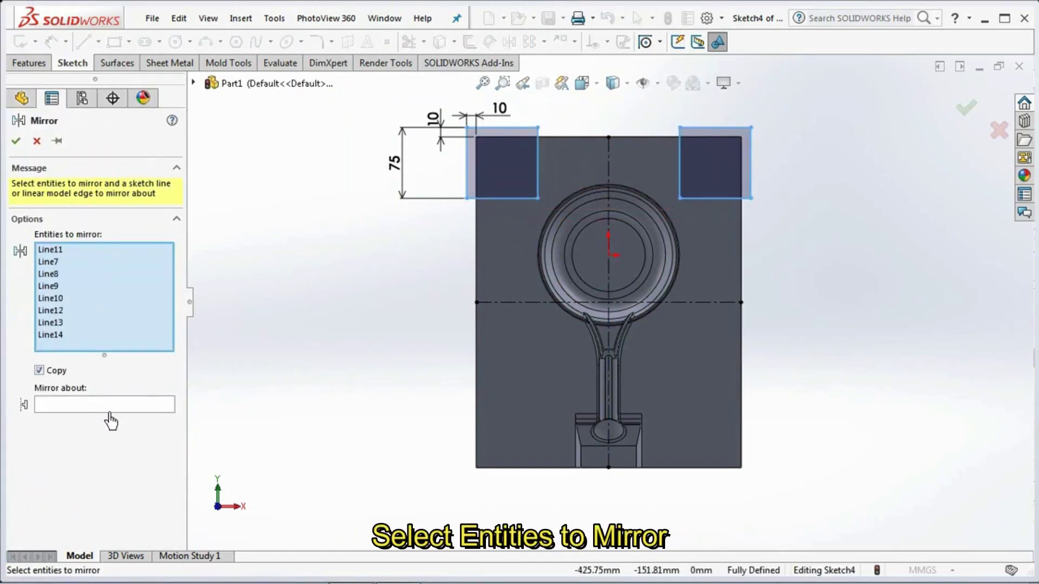
click(707, 303)
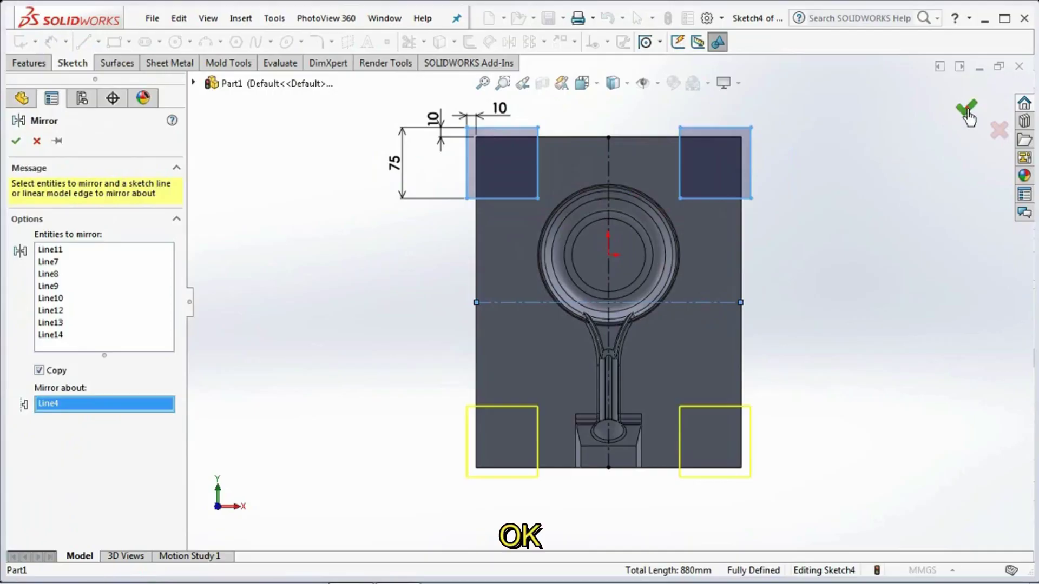
click(966, 113)
click(973, 118)
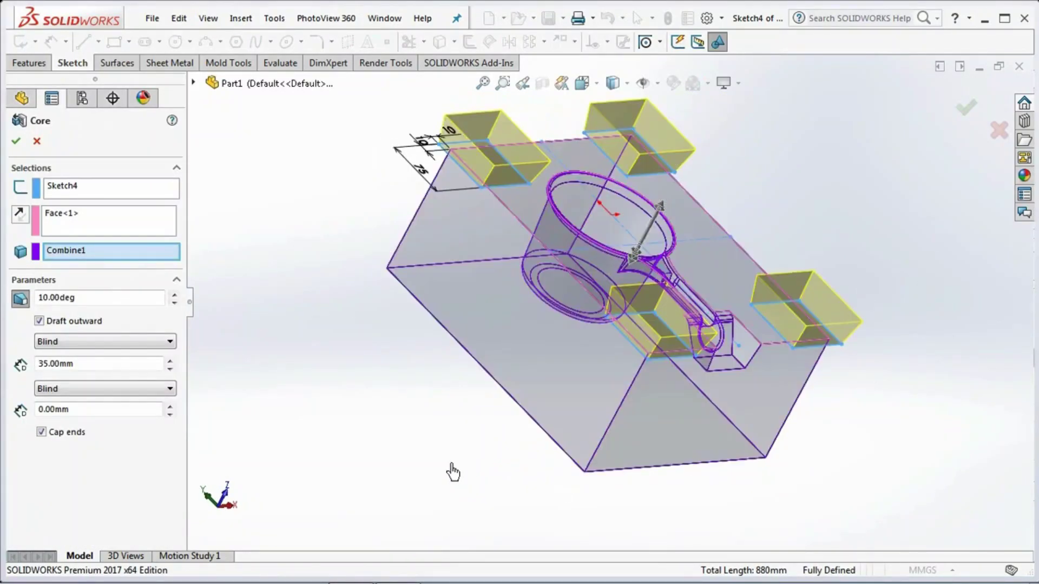
- Extract four corner cores from the block using the squares, with reversed direction, 10° inward draft and 35 mm blind depth
click(20, 219)
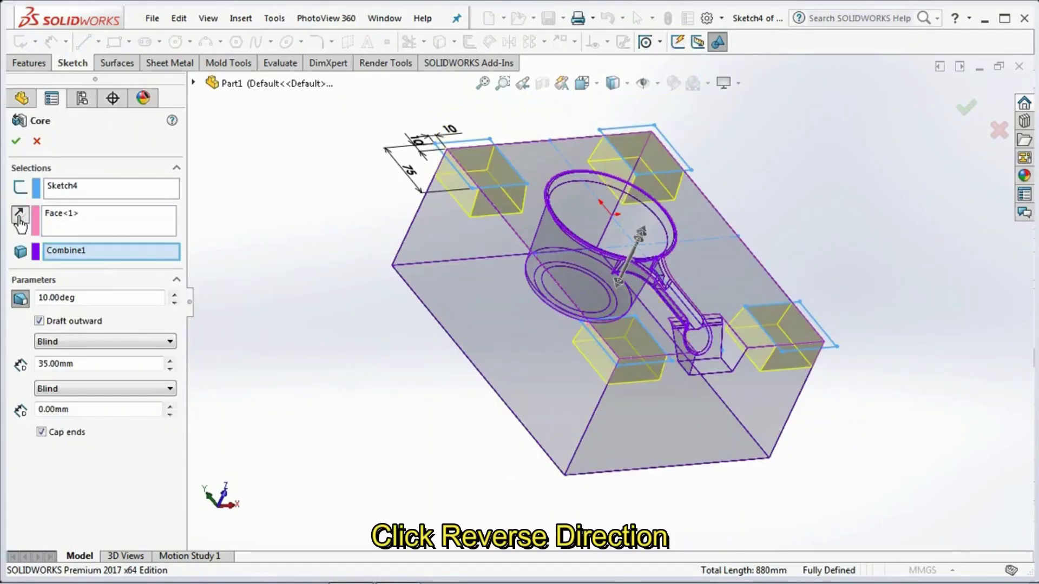
click(39, 321)
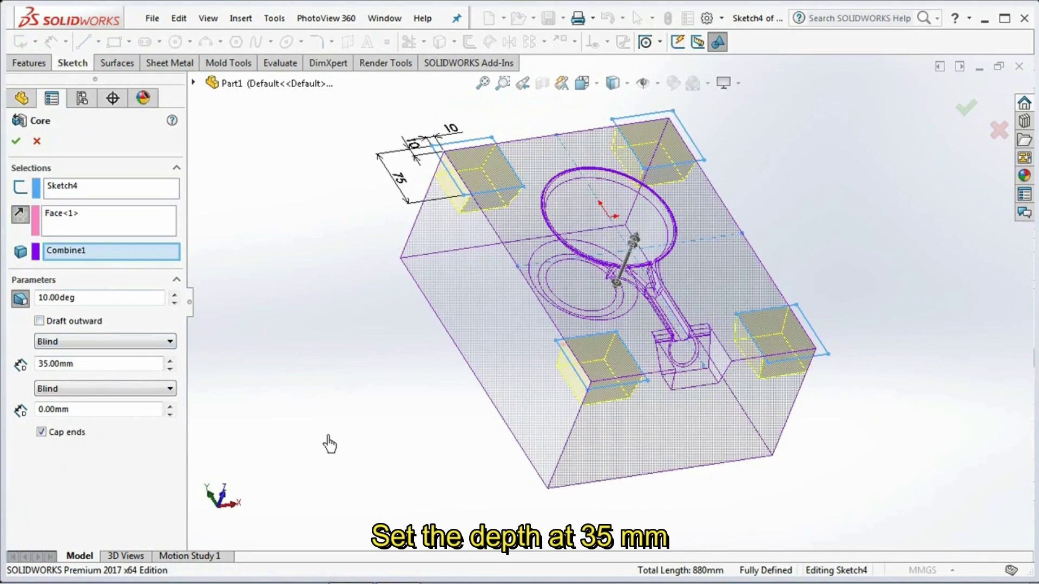
click(16, 142)
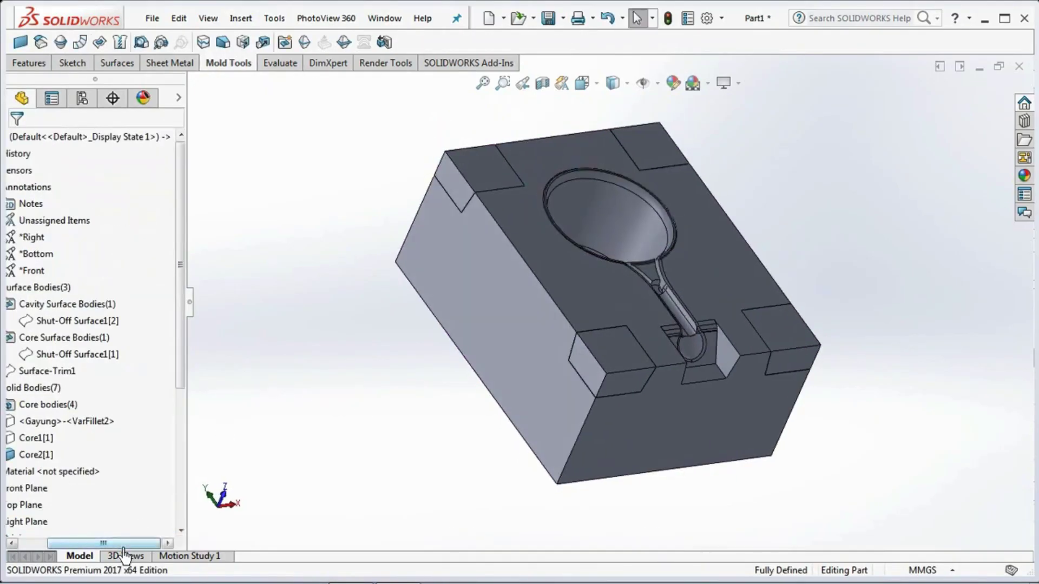
- Show the hidden Core1[1] solid body
drag(131, 549, 101, 549)
click(47, 441)
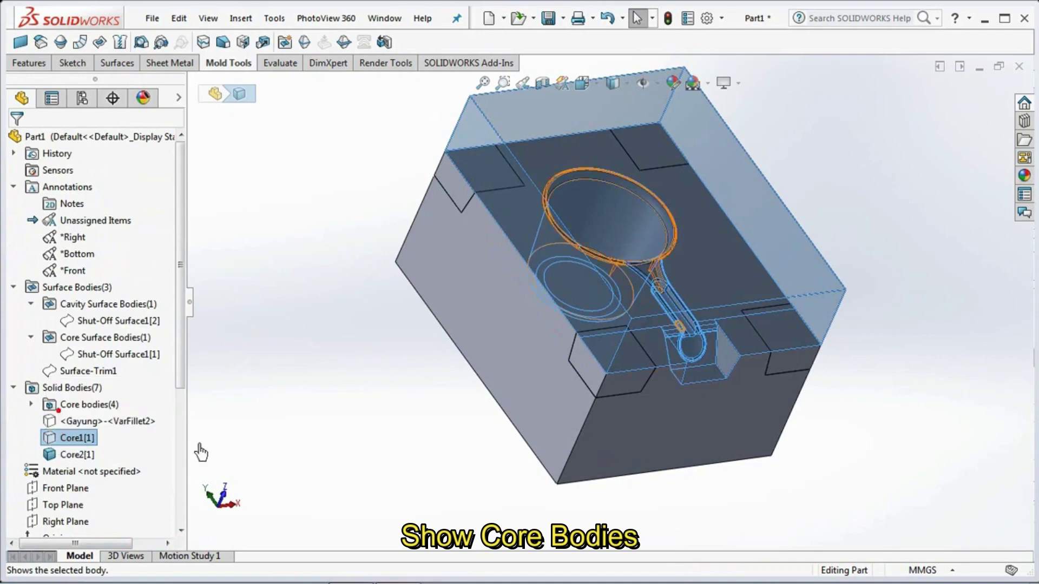
click(78, 429)
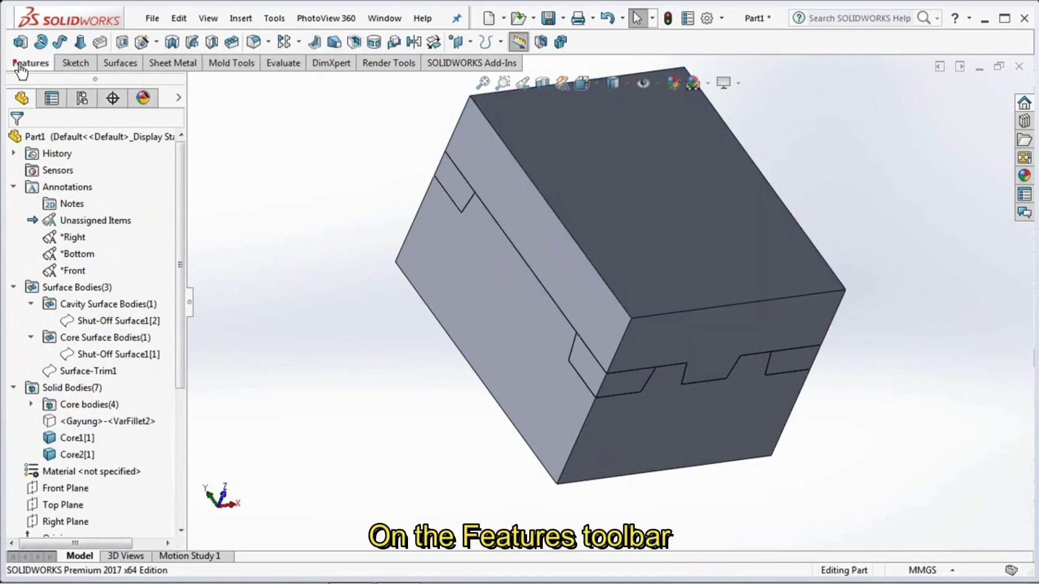
- Combine the Core1[1] body with all four extracted corner cores using the Add operation, checking the preview
click(560, 42)
click(658, 352)
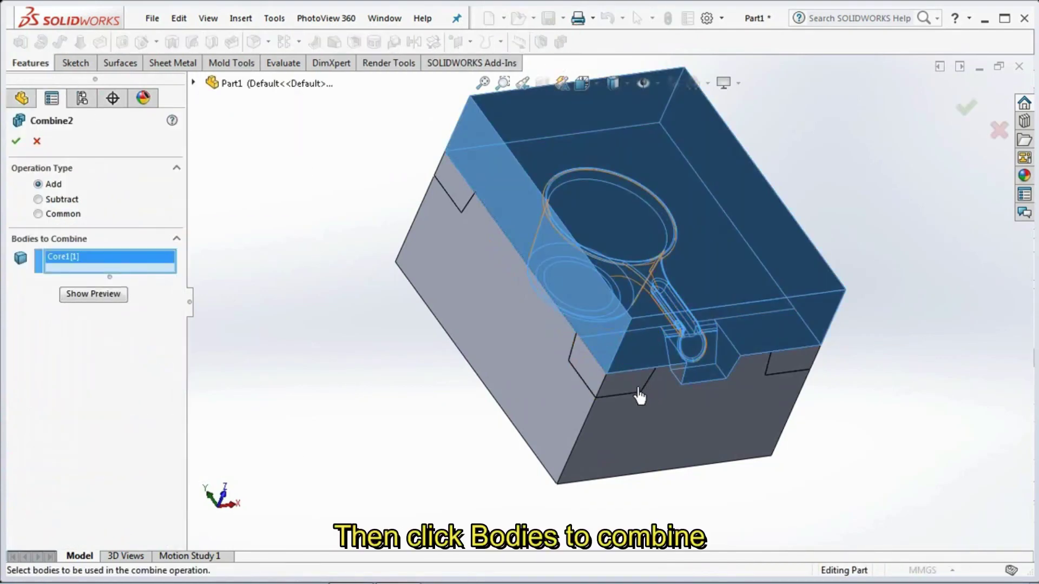
click(641, 394)
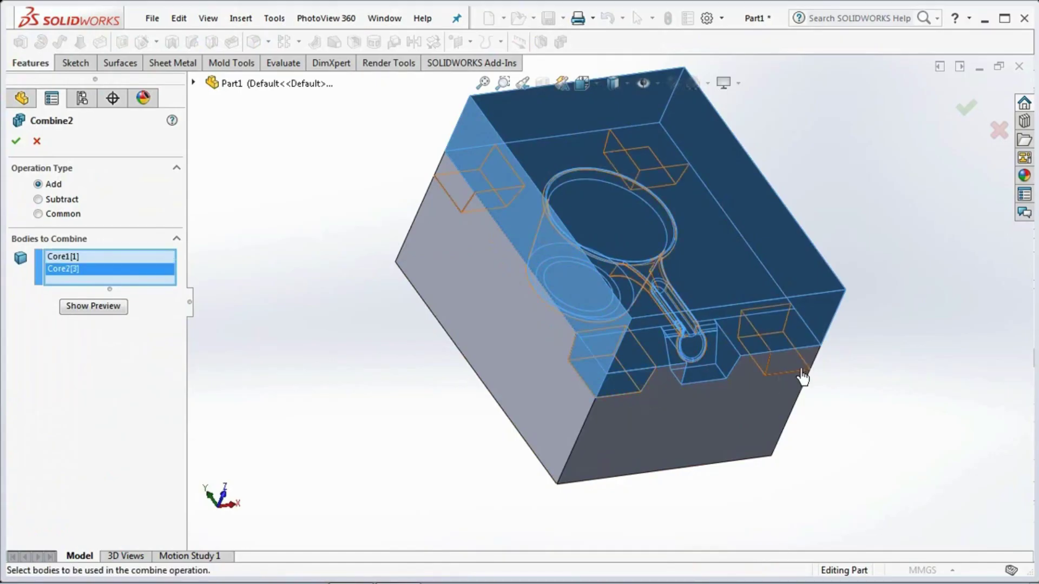
click(800, 368)
middle_drag(741, 415, 689, 379)
click(698, 360)
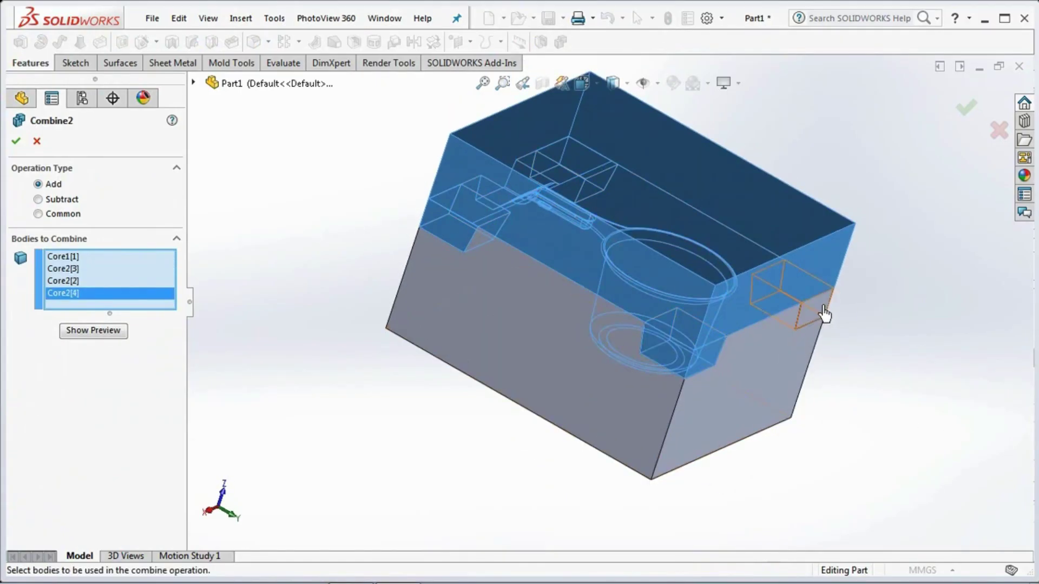
click(823, 315)
click(82, 348)
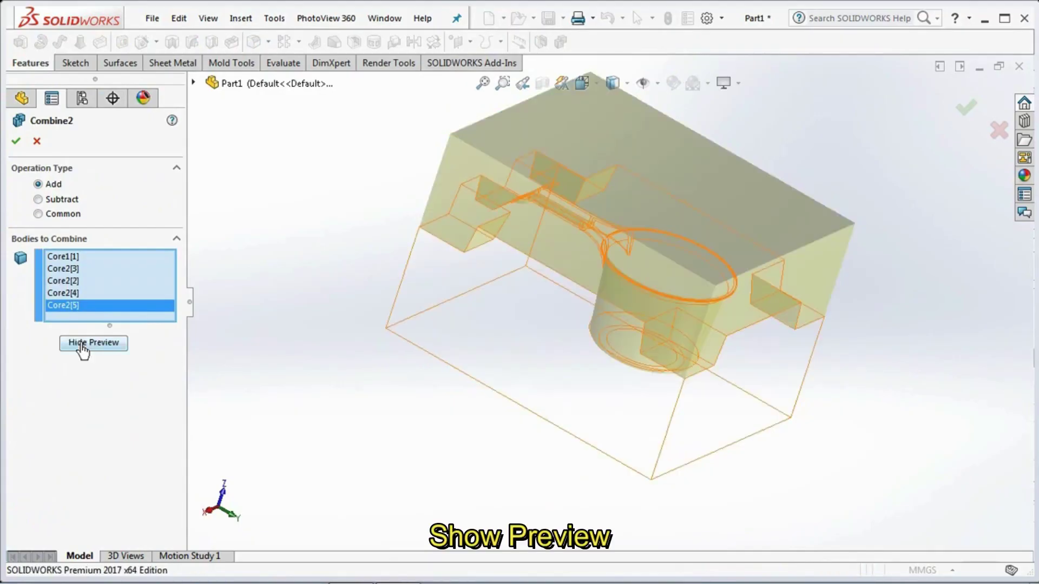
click(16, 141)
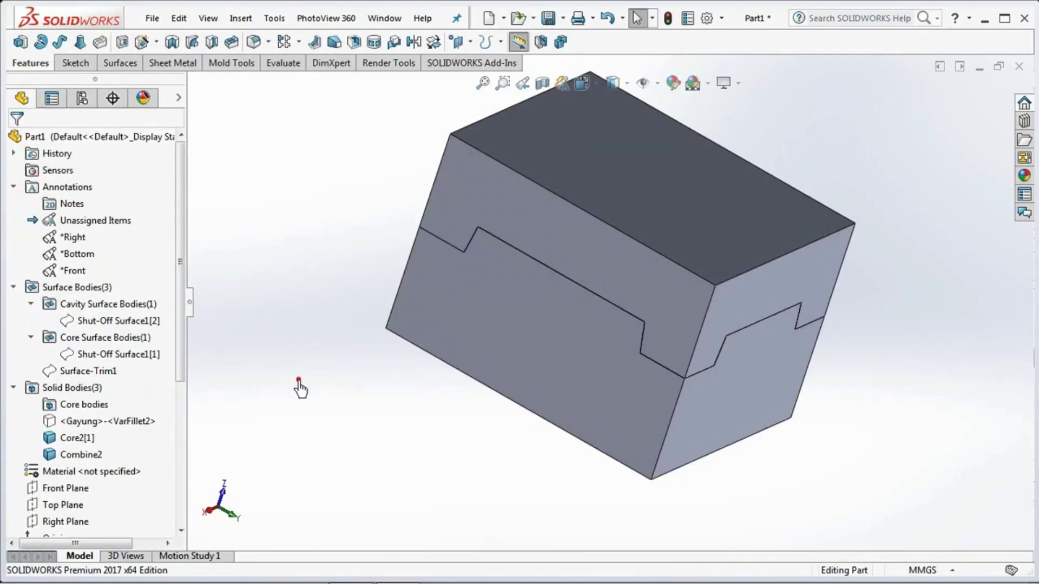
- Hide the combined core body to expose the cavity block's parting face
click(463, 211)
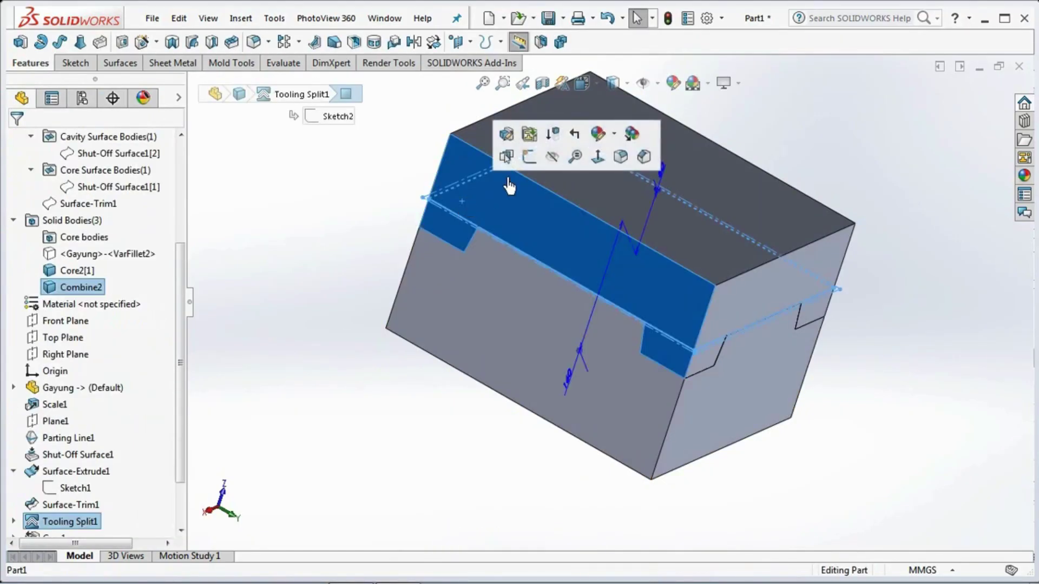
click(553, 163)
middle_drag(373, 475, 376, 516)
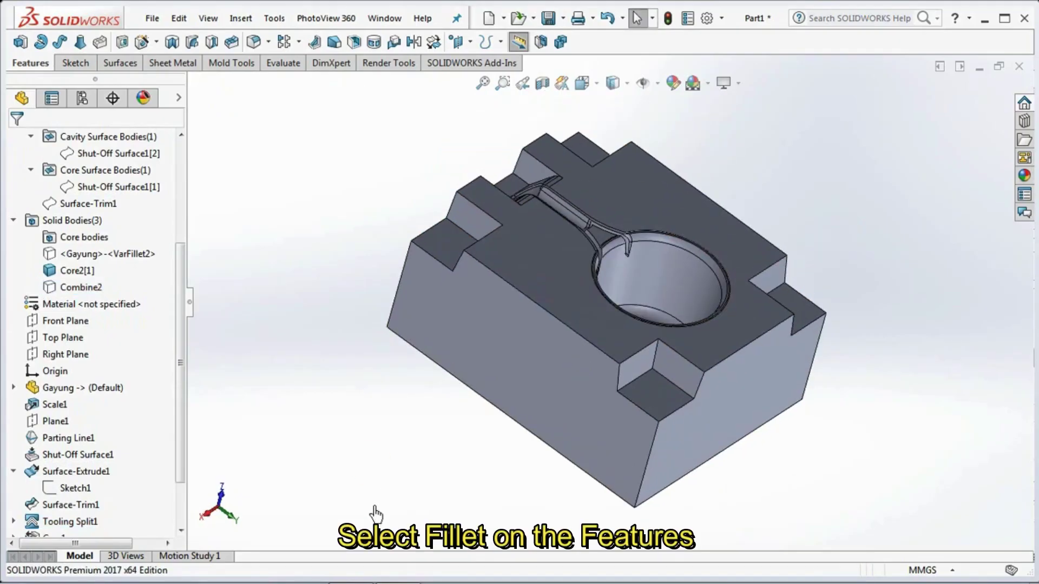
- Fillet the inner upright corner edge of each of the cavity block's four corner pockets with a 15 mm radius
click(253, 41)
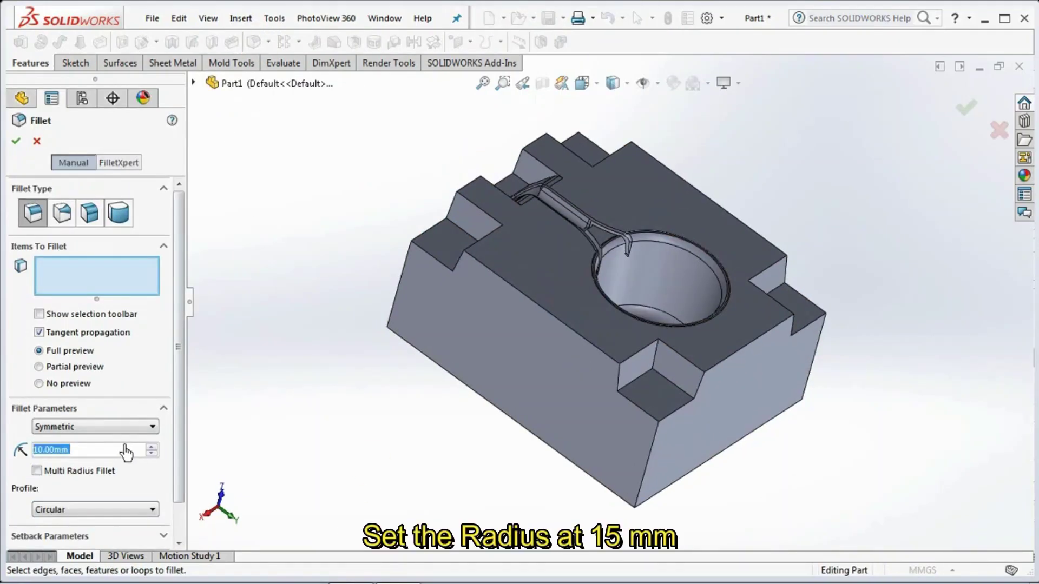
text(15)
click(655, 372)
middle_drag(656, 372, 660, 414)
middle_drag(654, 368, 646, 419)
scroll(635, 281, down, 3)
click(624, 267)
middle_drag(624, 267, 652, 287)
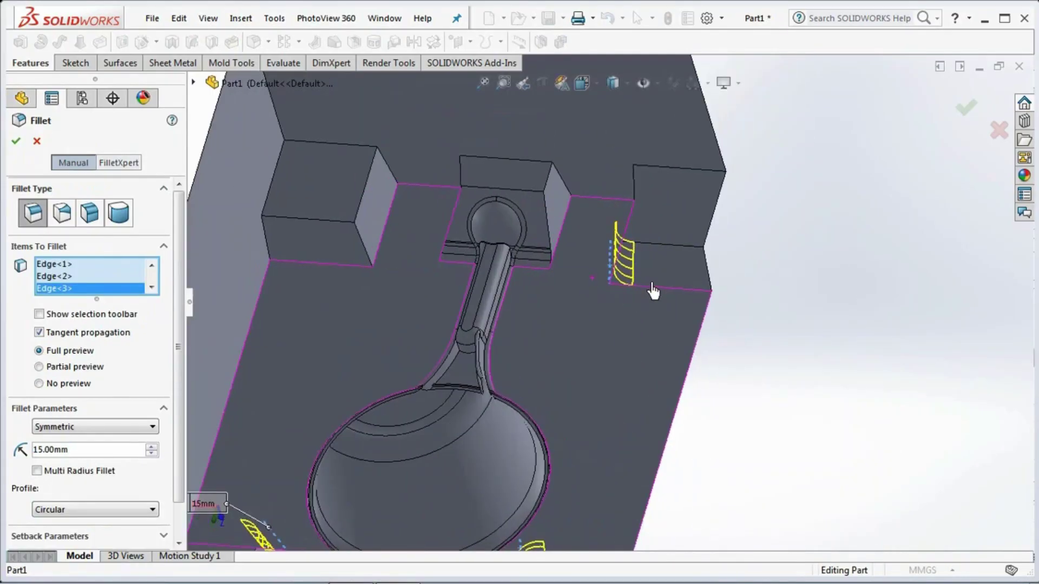
click(368, 246)
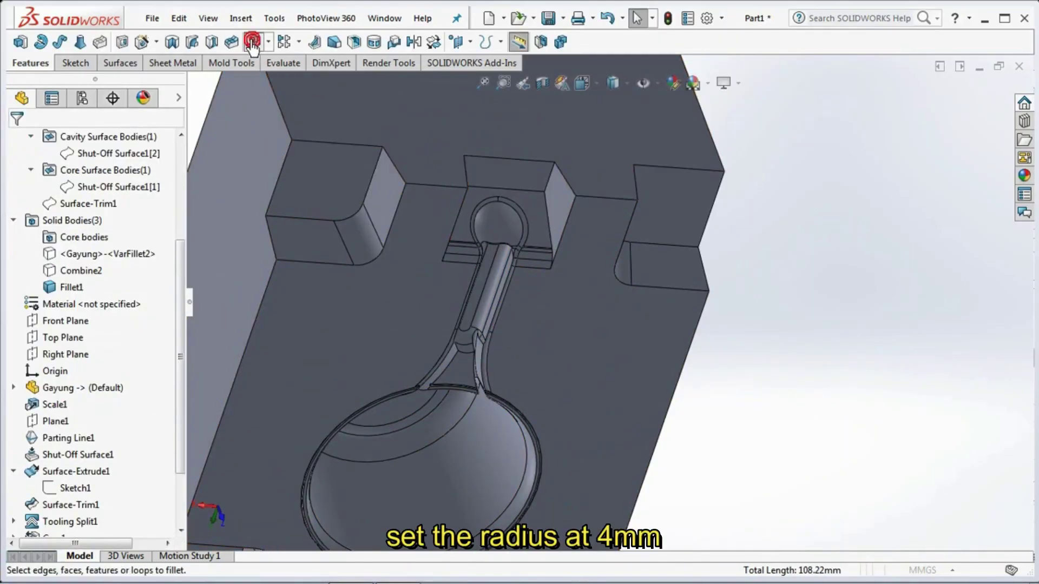
- Set up a 4 mm fillet on the parting-face edges of the two handle-side pockets and both sides of the handle slot
click(253, 42)
text(4.00mm)
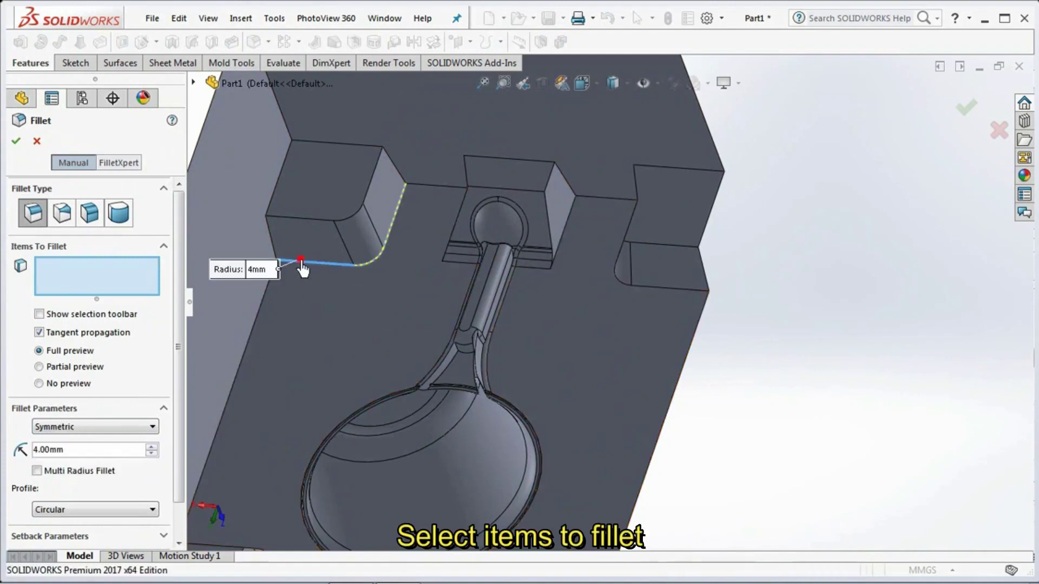
click(301, 264)
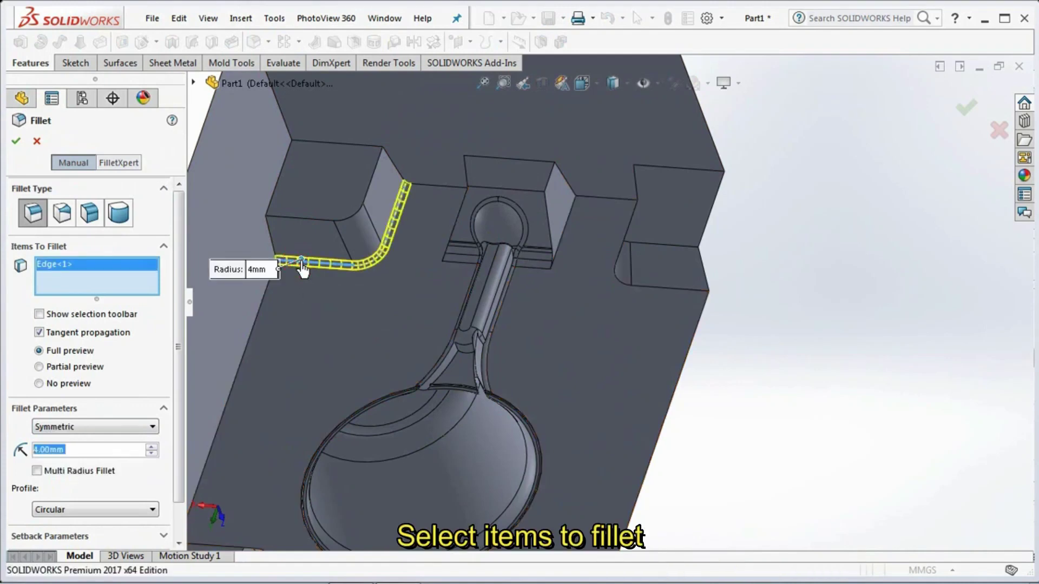
click(561, 232)
click(460, 217)
click(667, 295)
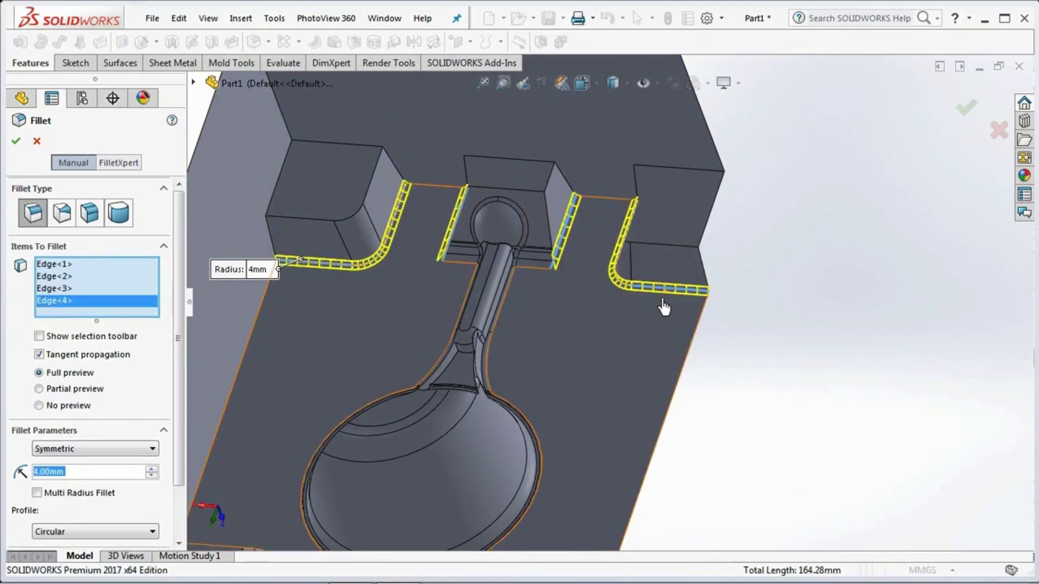
- Add the parting-face edges of the two bowl-side corner pockets to the 4 mm fillet and apply it
scroll(635, 232, up, 5)
middle_drag(635, 238, 628, 433)
scroll(598, 439, down, 6)
scroll(552, 436, up, 1)
click(555, 439)
scroll(555, 440, up, 2)
click(351, 397)
click(16, 142)
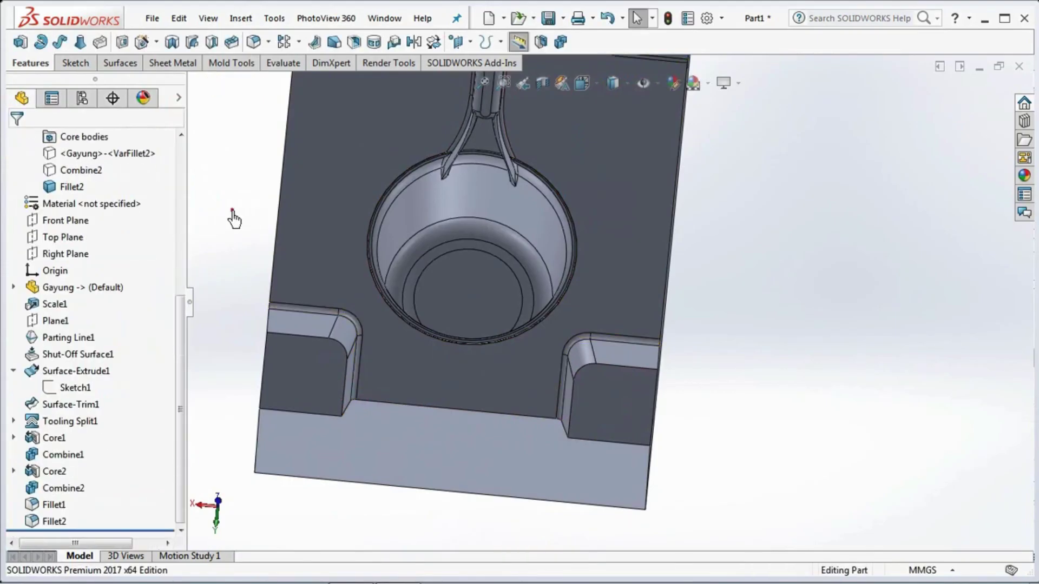
- Set up a 1.5 mm fillet on the inner floor edges of all four corner pockets
scroll(238, 208, up, 2)
click(250, 42)
text(1,5)
middle_drag(424, 394, 430, 395)
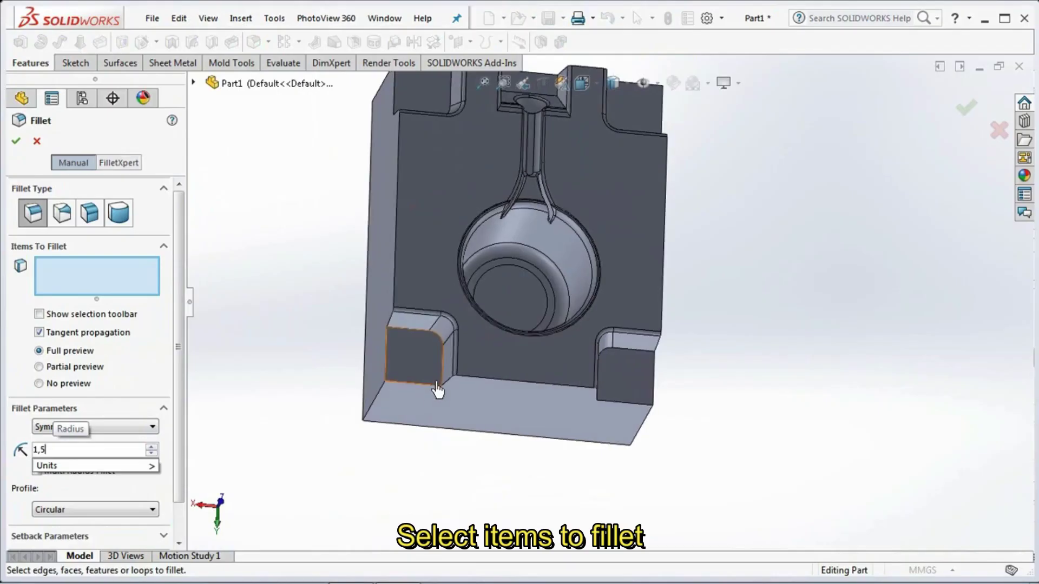
click(443, 386)
middle_drag(578, 425, 621, 196)
click(575, 401)
scroll(610, 197, down, 5)
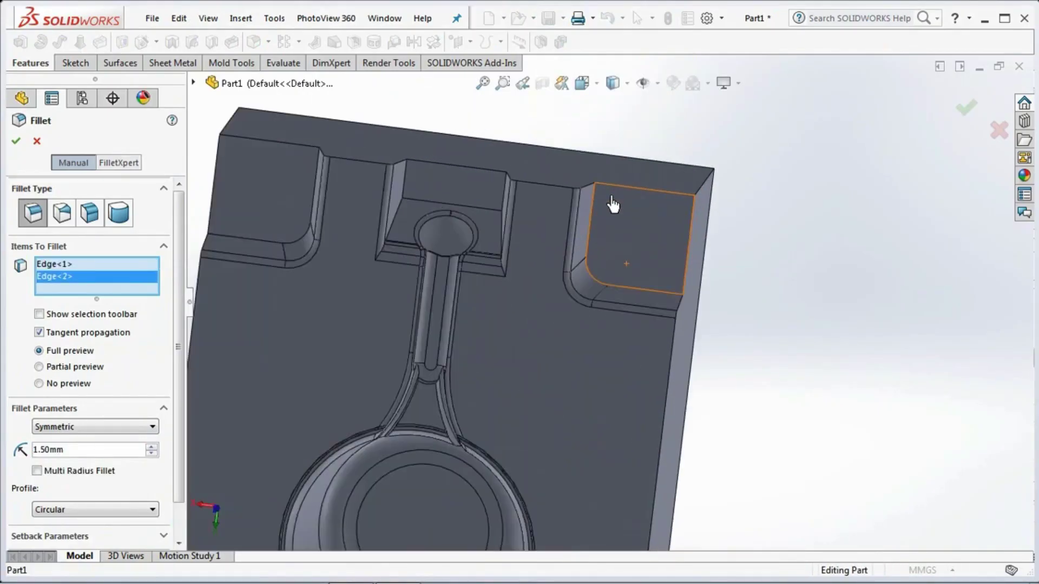
click(597, 216)
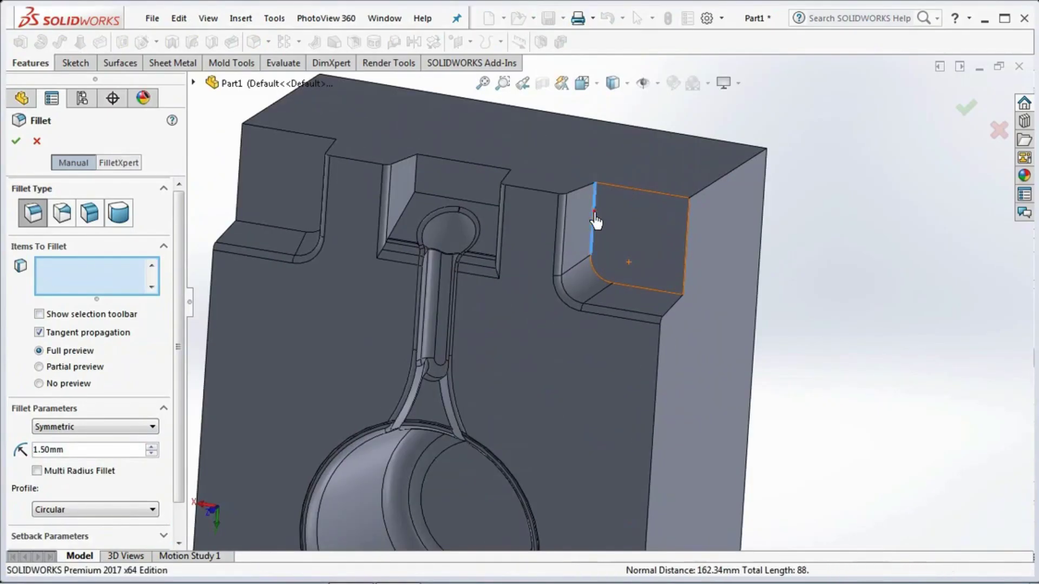
click(261, 236)
- Add the handle slot's inner floor and side edges to the 1.5 mm fillet and apply it
click(417, 177)
click(408, 206)
click(430, 196)
middle_drag(467, 223, 524, 251)
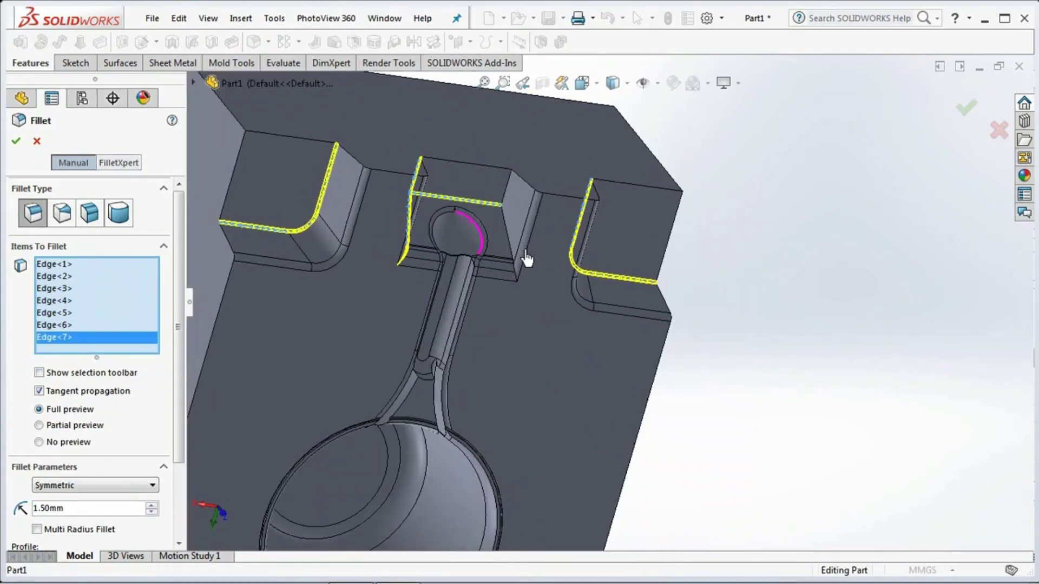
click(508, 198)
click(505, 230)
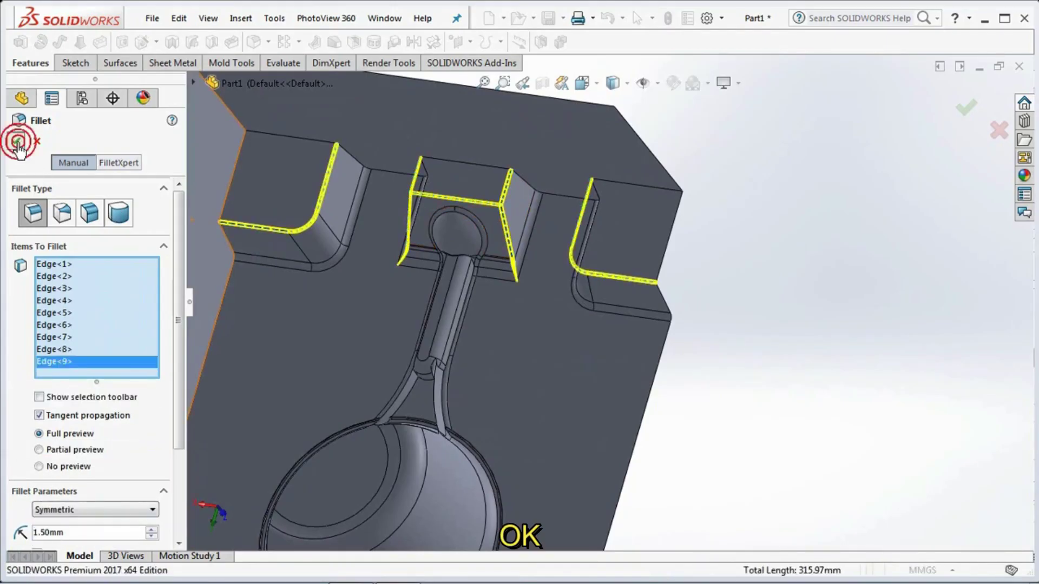
click(16, 142)
- Start a sketch on the cavity block's flat back face, viewed normal to it
scroll(783, 325, up, 4)
middle_drag(778, 375, 572, 343)
click(626, 294)
click(718, 250)
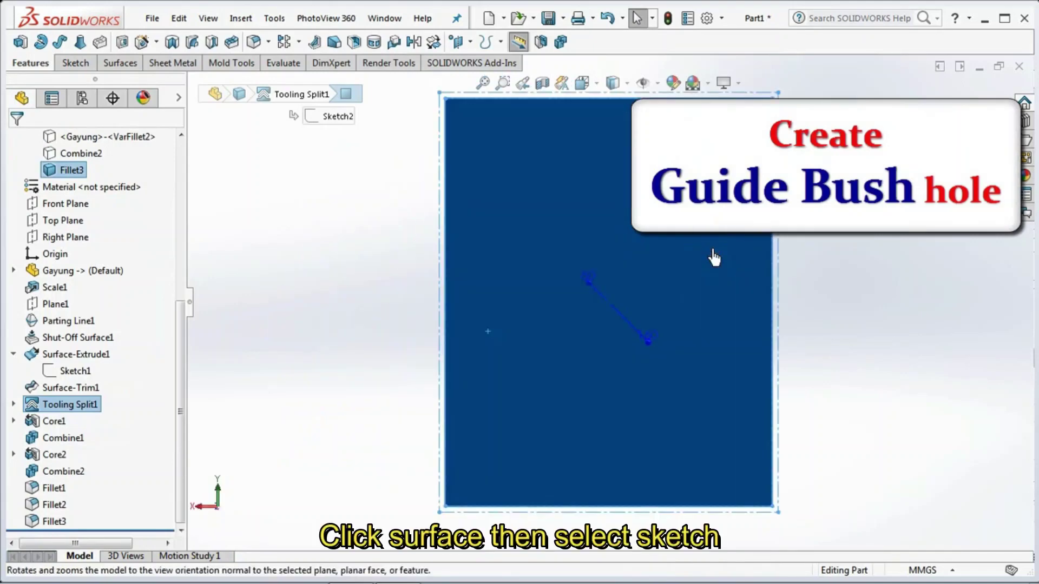
click(73, 63)
click(20, 41)
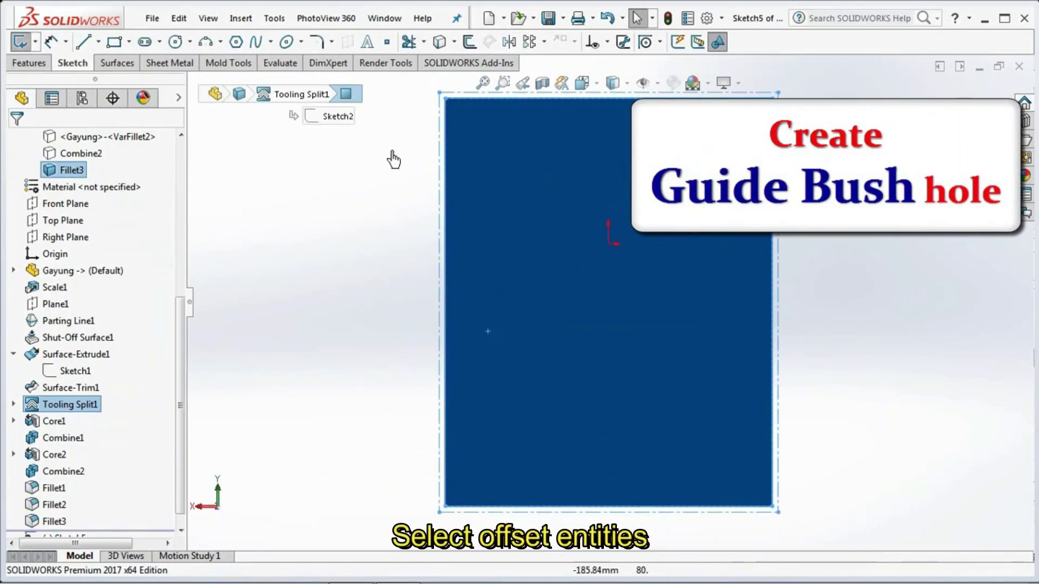
- Offset the back face's outline 25 mm inward as construction geometry and exit the sketch
click(469, 42)
text(25)
key(Return)
click(41, 219)
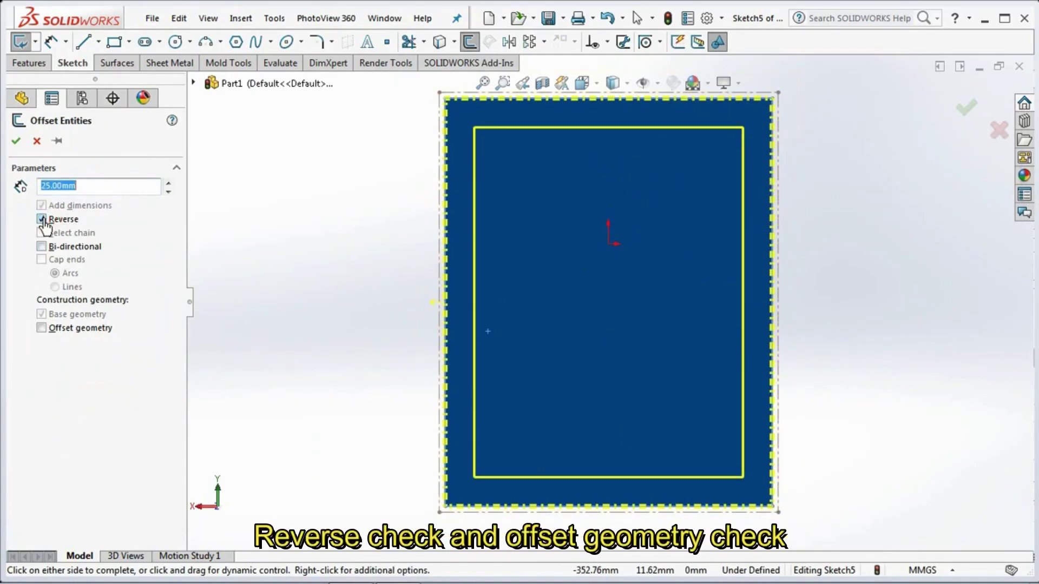
click(40, 329)
click(16, 141)
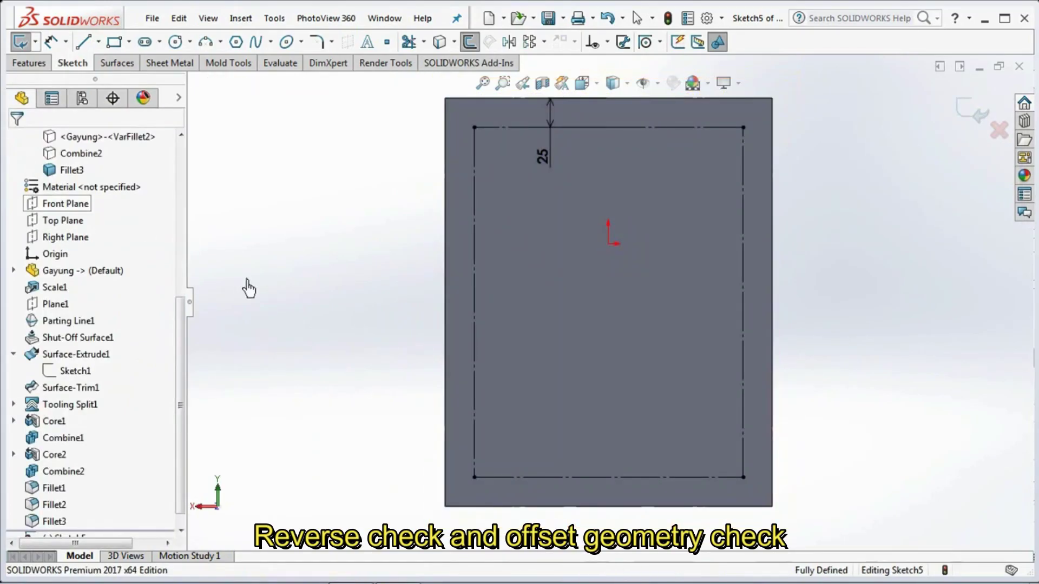
click(920, 214)
- Set up a C-Bored Drilled legacy hole of 30 mm diameter, with a 36 mm counterbore 8.2 mm deep
click(29, 63)
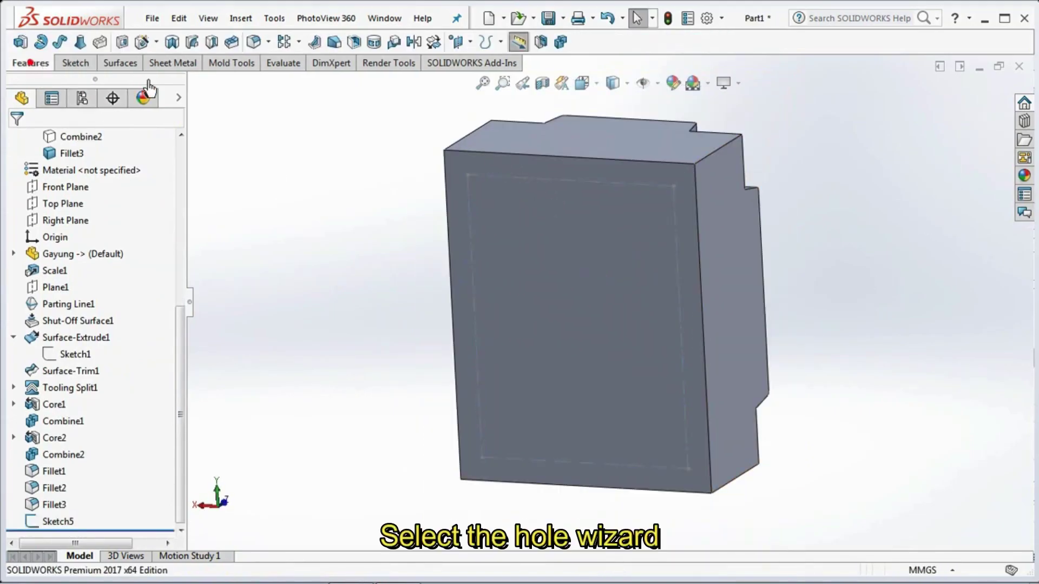
click(139, 47)
click(111, 271)
click(92, 359)
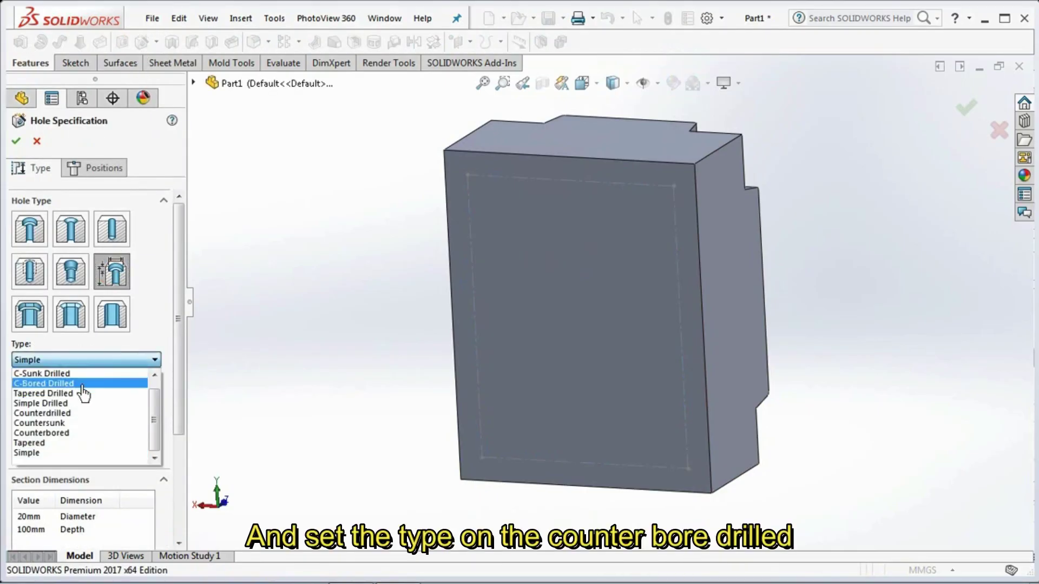
click(84, 384)
drag(182, 417, 191, 470)
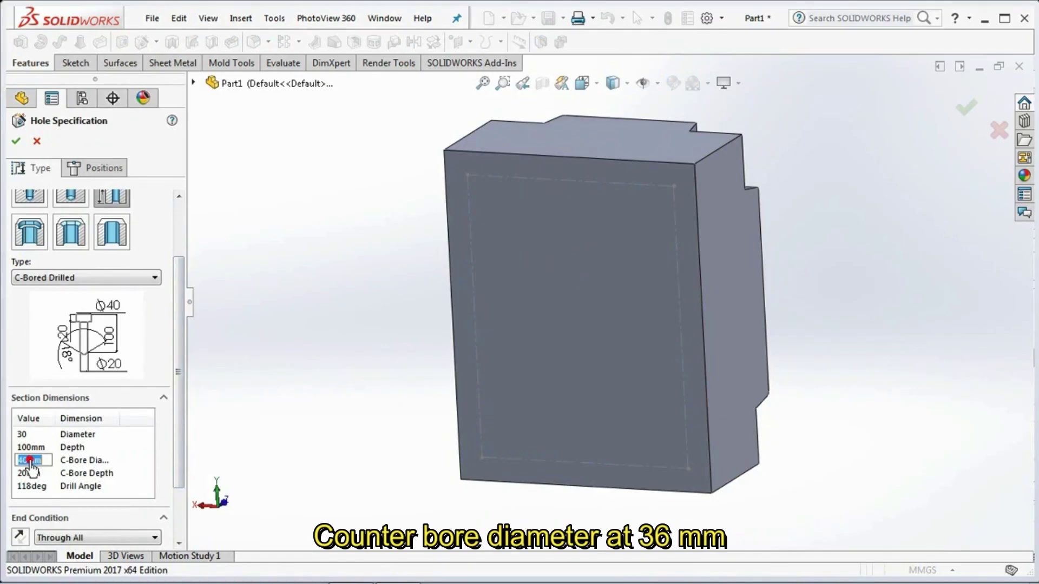
text(36)
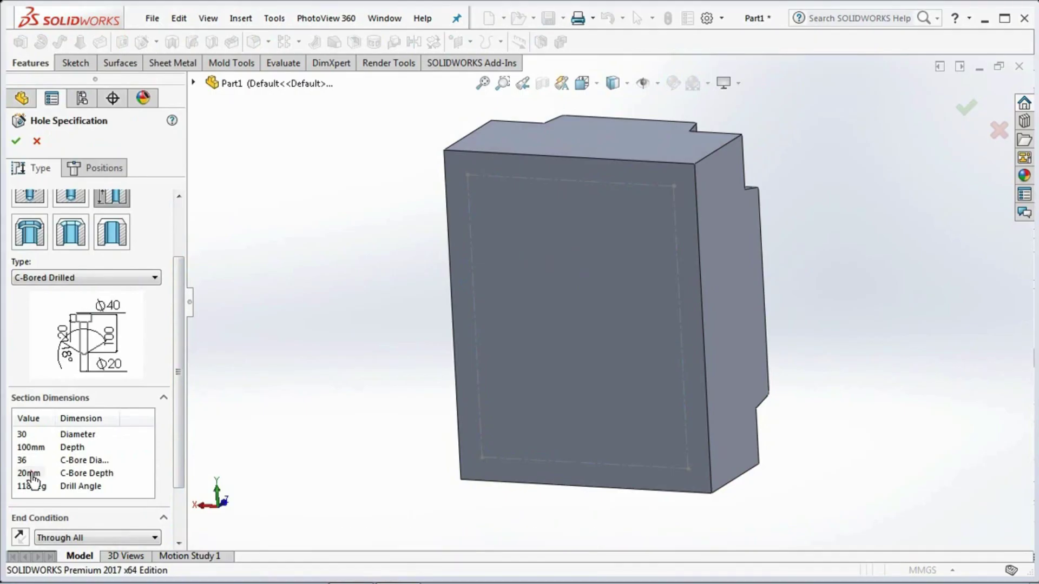
click(32, 474)
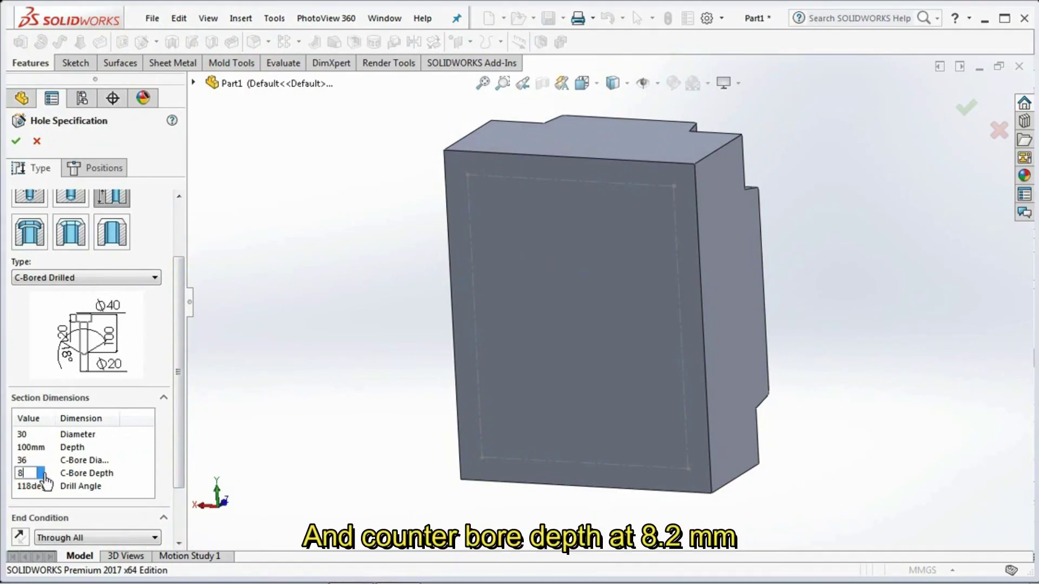
- Place the counterbored holes at the four corners of the construction rectangle on the cavity block's back face and apply them
click(91, 170)
click(91, 301)
click(467, 174)
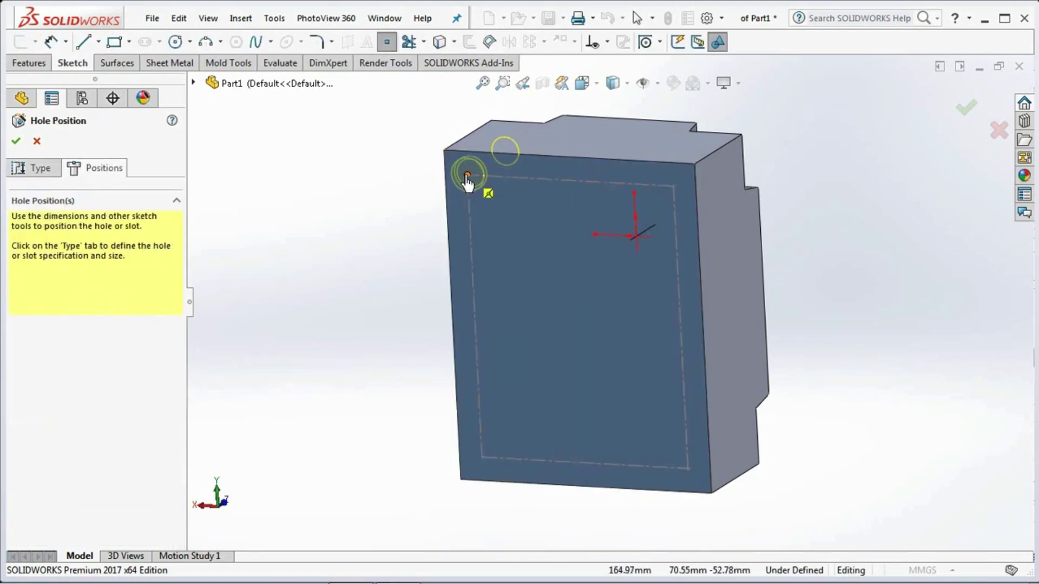
click(673, 186)
click(686, 468)
click(481, 457)
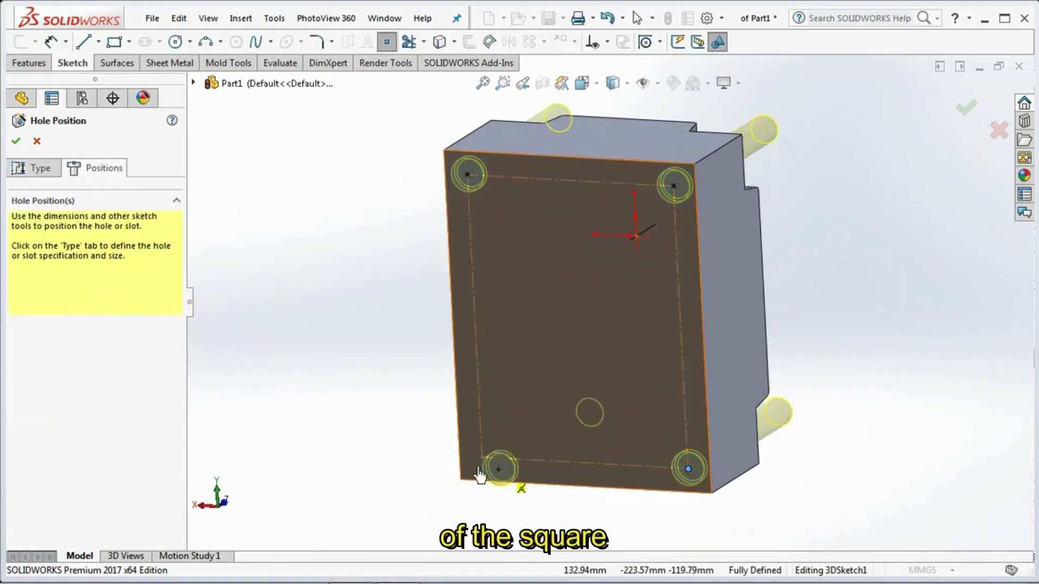
click(966, 108)
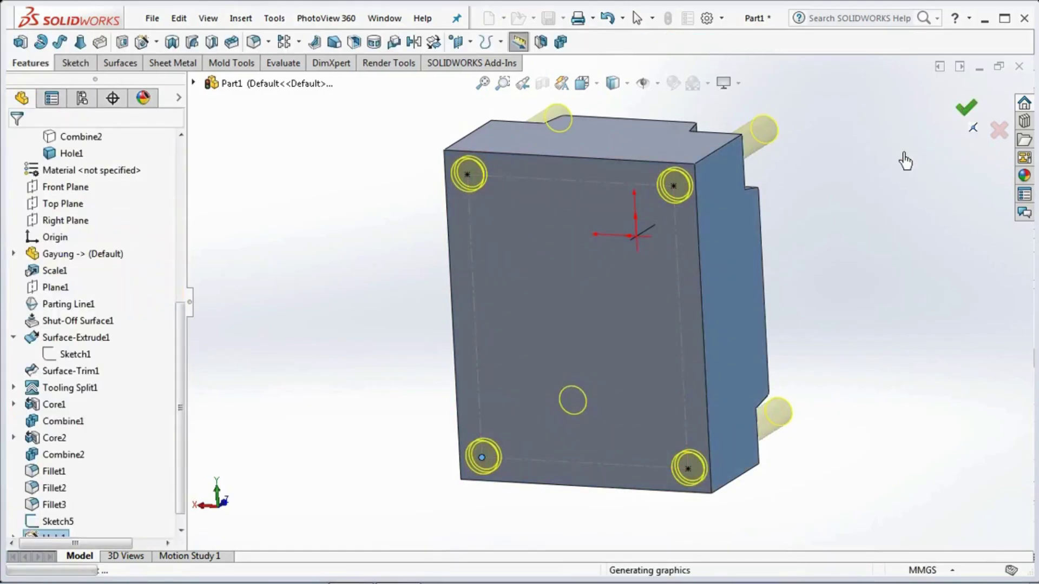
- Hide the cavity block body and show the core block body, viewed from its molding side
click(678, 306)
click(874, 279)
mouse_move(874, 278)
middle_down()
mouse_move(690, 371)
mouse_move(697, 398)
middle_up()
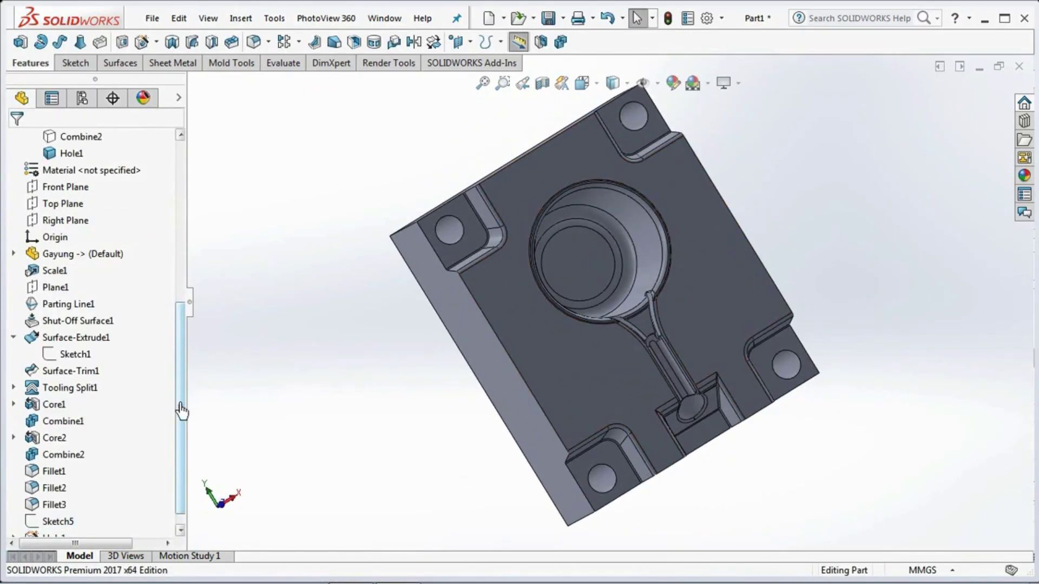
drag(180, 401, 186, 265)
click(50, 420)
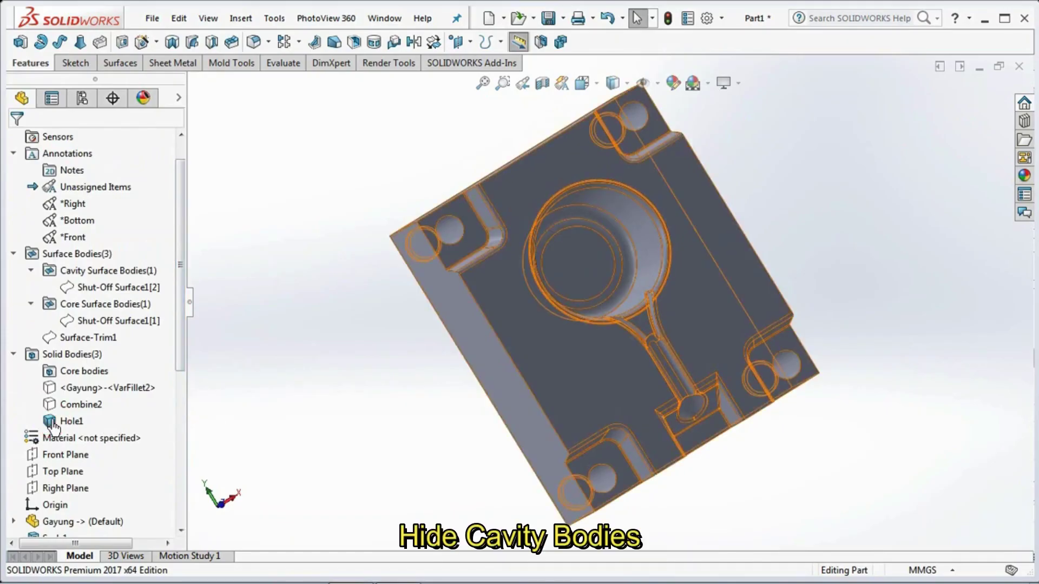
click(67, 401)
click(54, 405)
click(63, 378)
mouse_move(364, 385)
middle_down()
mouse_move(364, 426)
mouse_move(567, 269)
mouse_move(591, 243)
mouse_move(586, 231)
middle_up()
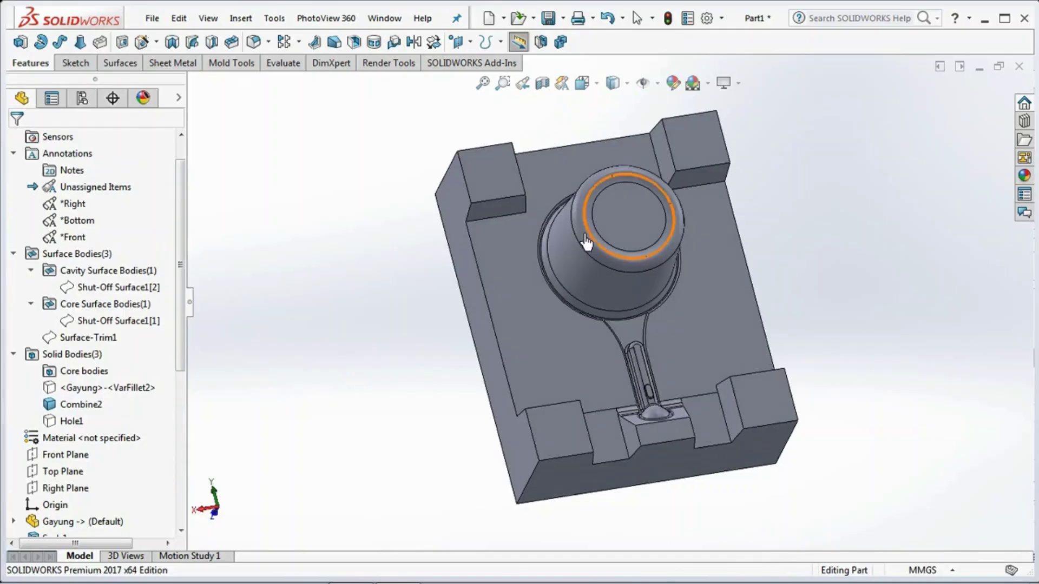
- Delete and patch the two recessed faces on either side of the core's handle block
click(120, 63)
click(274, 41)
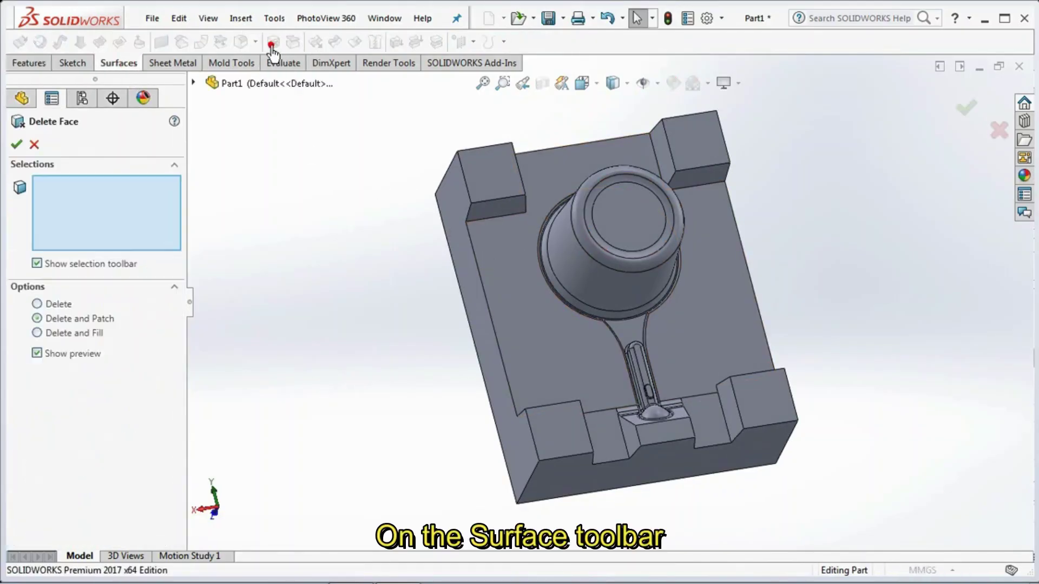
middle_drag(644, 532, 643, 523)
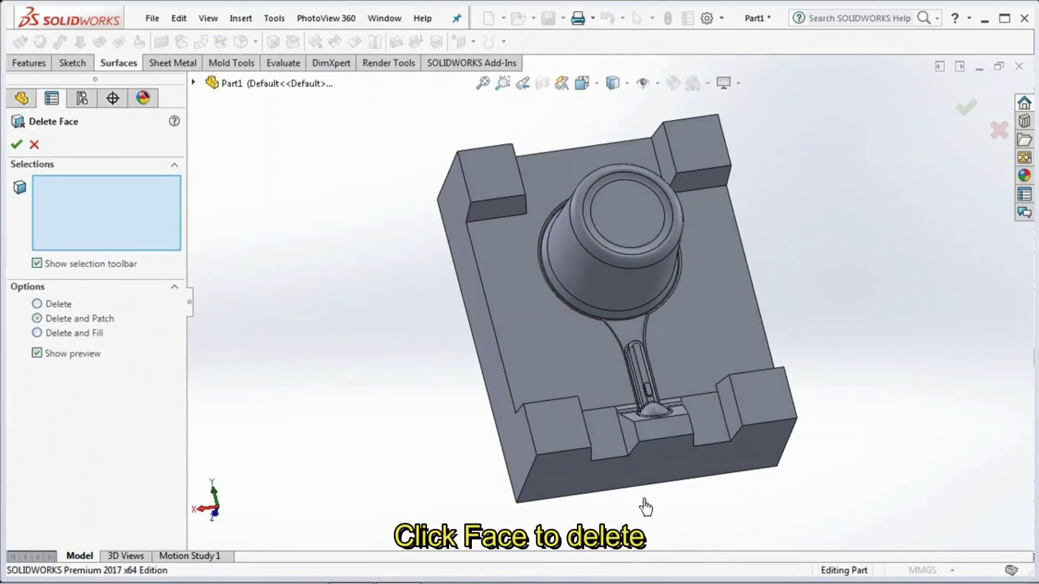
click(615, 448)
click(718, 433)
scroll(716, 436, down, 5)
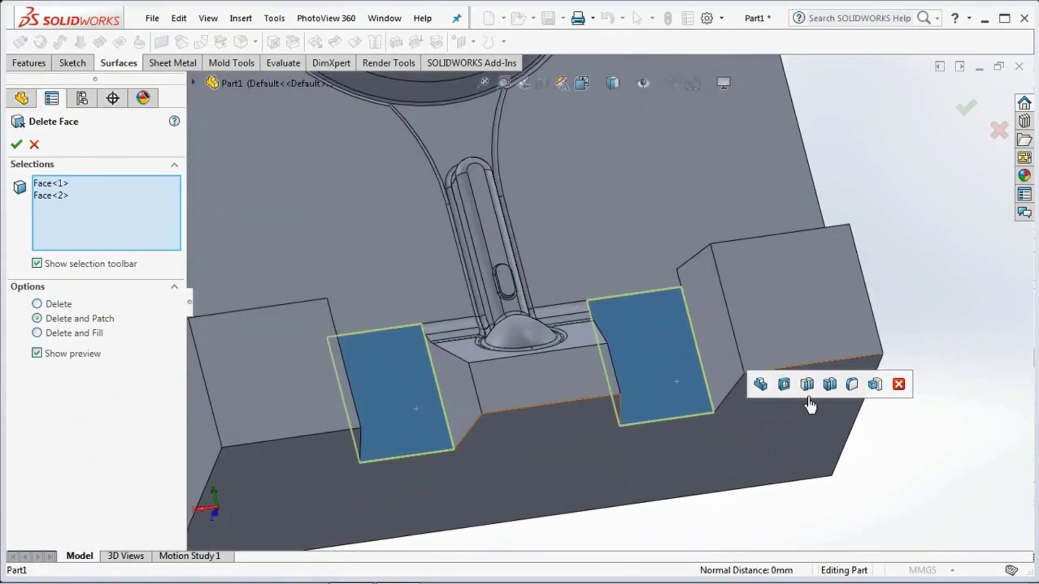
click(962, 124)
- Set up a 15 mm fillet on the inner upright edges of the two core corner blocks at the handle end
scroll(890, 303, up, 5)
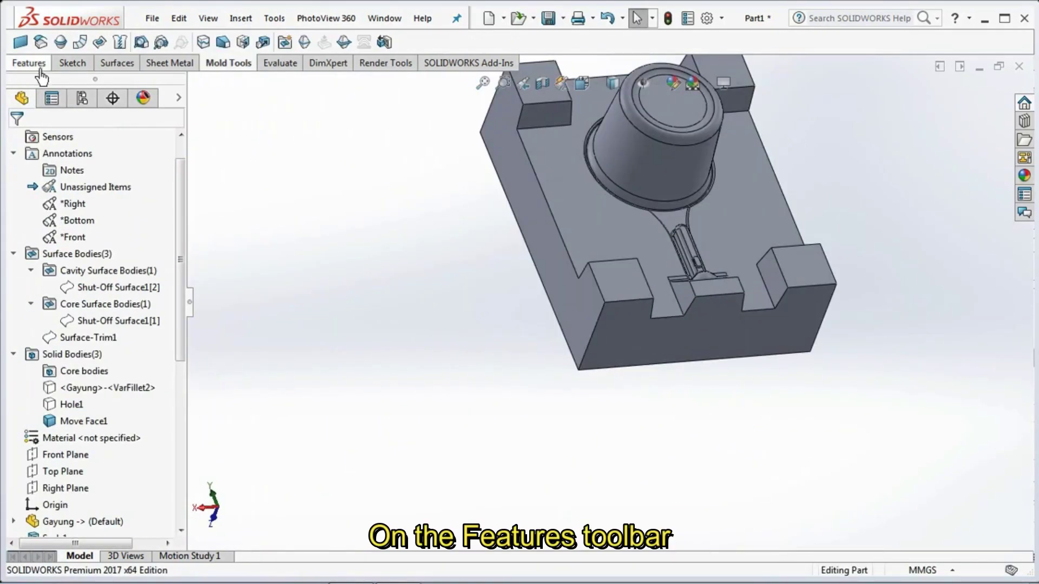
click(29, 63)
click(253, 42)
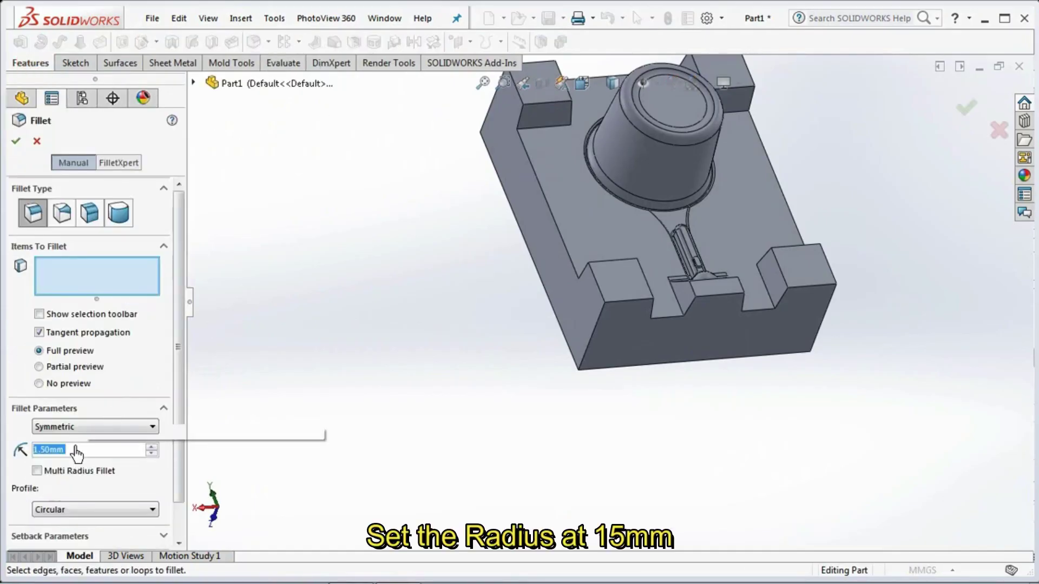
text(15)
middle_drag(649, 447, 658, 568)
middle_drag(721, 434, 719, 471)
scroll(737, 381, down, 3)
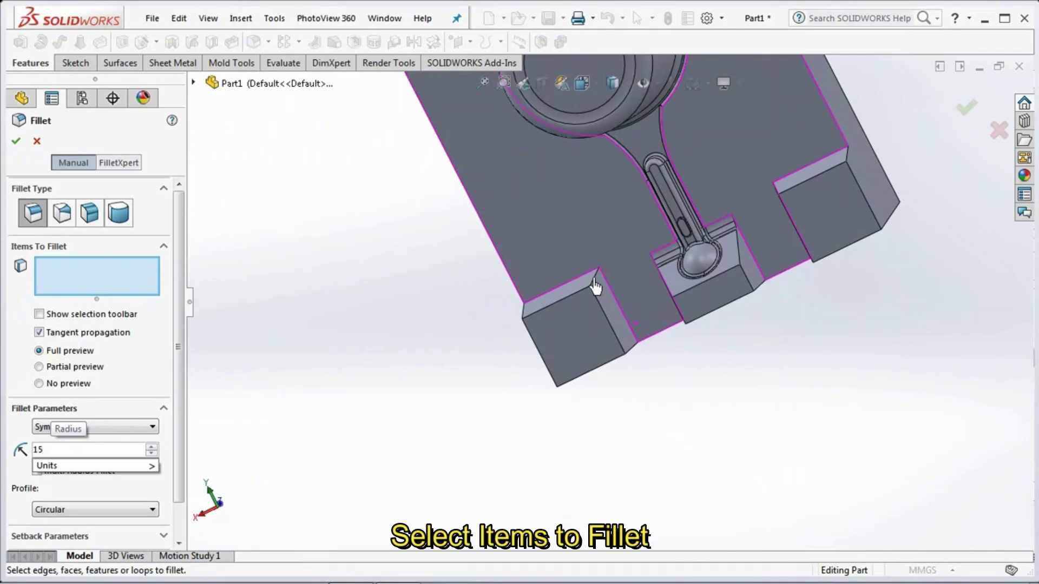
click(596, 278)
middle_drag(800, 253, 637, 153)
click(807, 196)
- Add the inner upright edges of the other two corner blocks to the 15 mm fillet and apply it
scroll(802, 217, up, 2)
scroll(647, 153, down, 4)
middle_drag(682, 216, 732, 217)
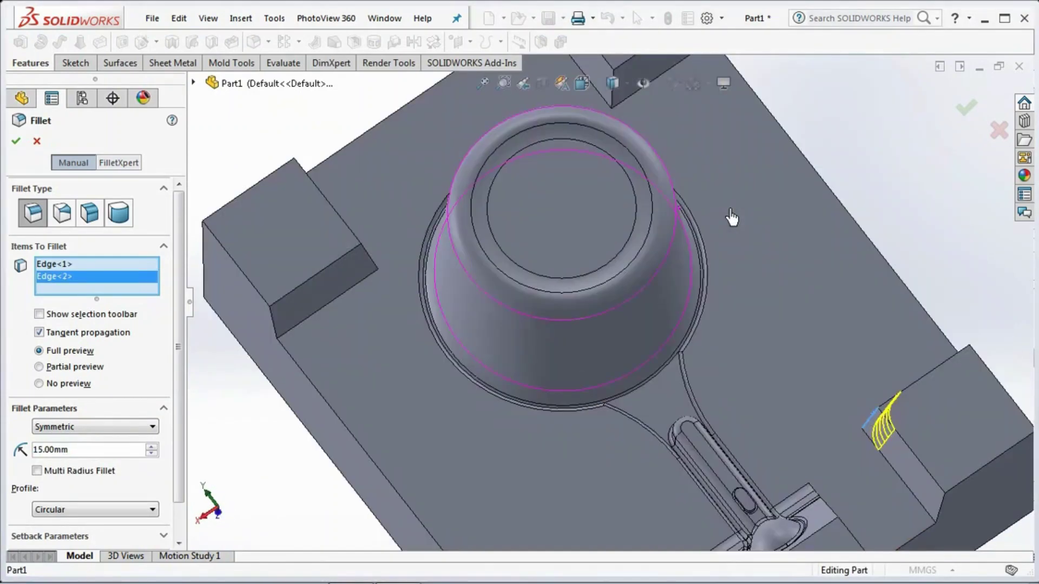
middle_drag(359, 274, 364, 271)
click(366, 262)
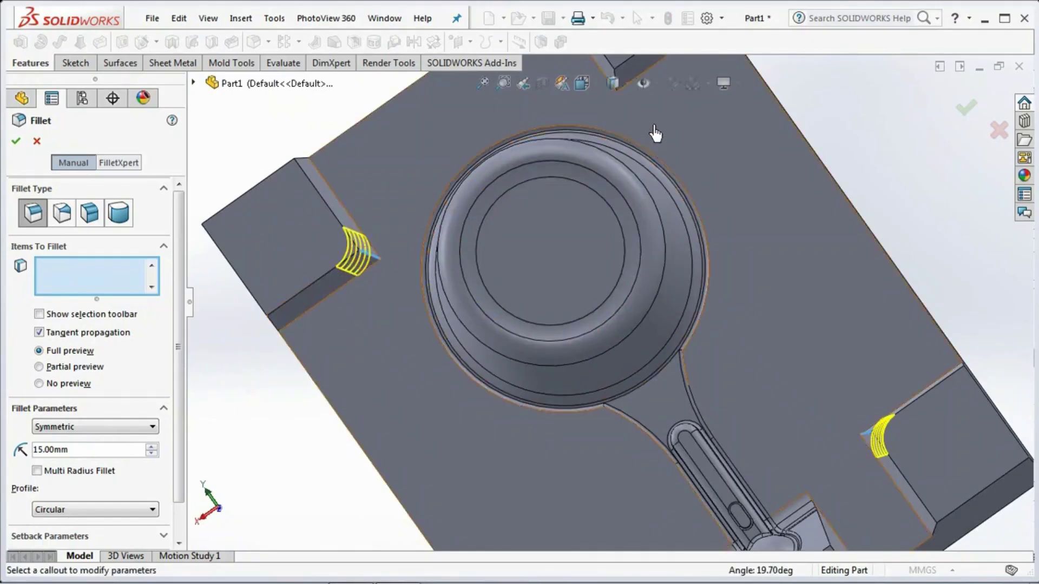
middle_drag(655, 134, 660, 140)
scroll(661, 140, up, 1)
scroll(628, 130, down, 2)
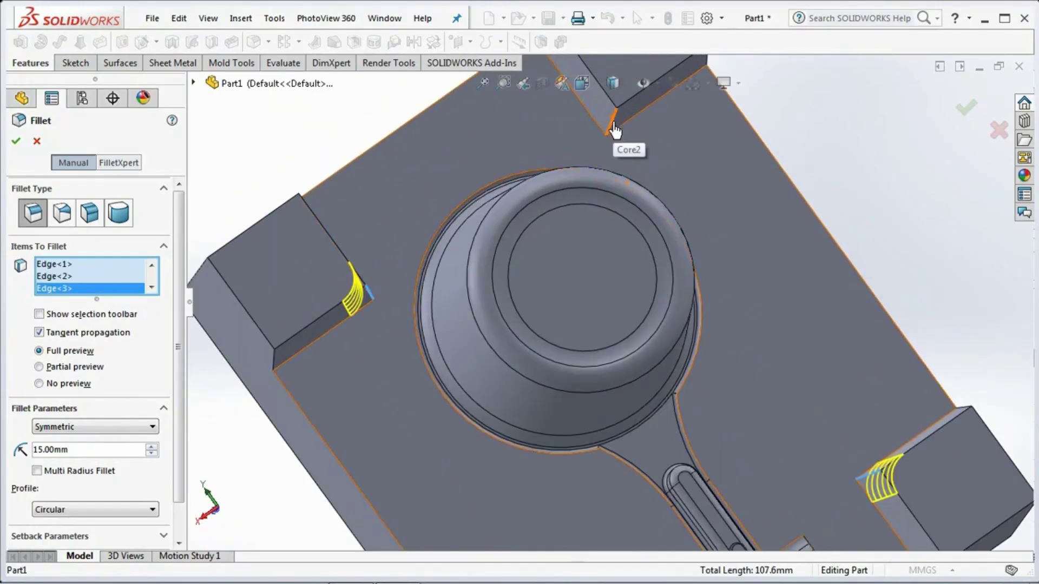
click(614, 125)
key(Return)
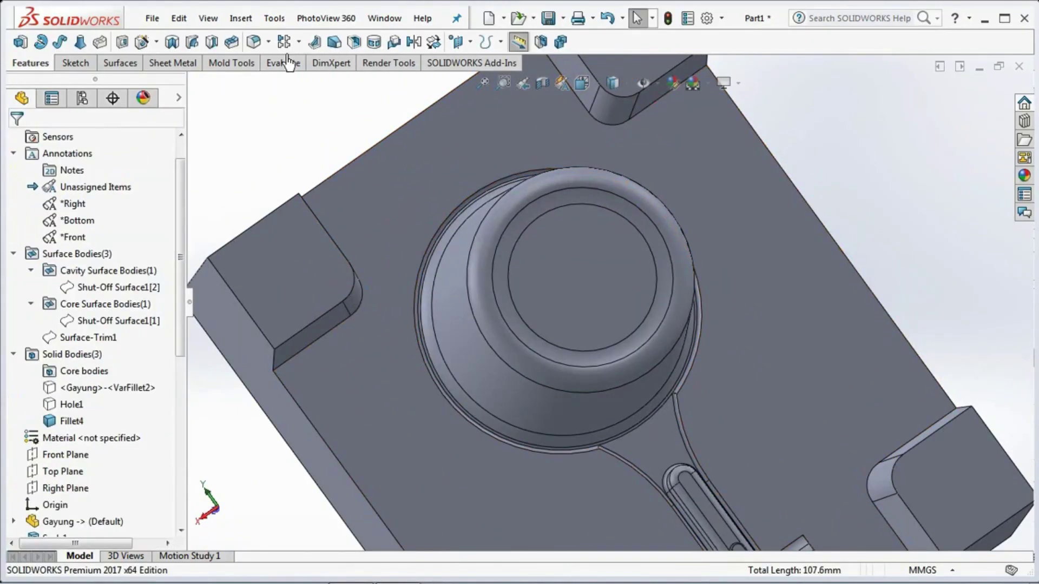
- Set up a 4 mm fillet on the inner top edges of all four core corner blocks
key(Return)
text(4)
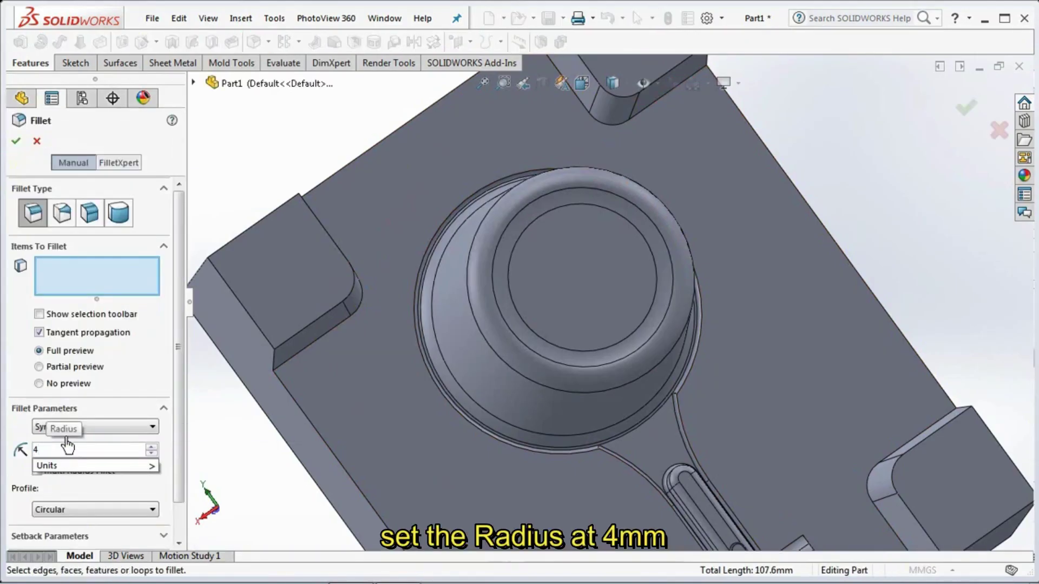
scroll(401, 408, up, 5)
click(398, 320)
click(648, 148)
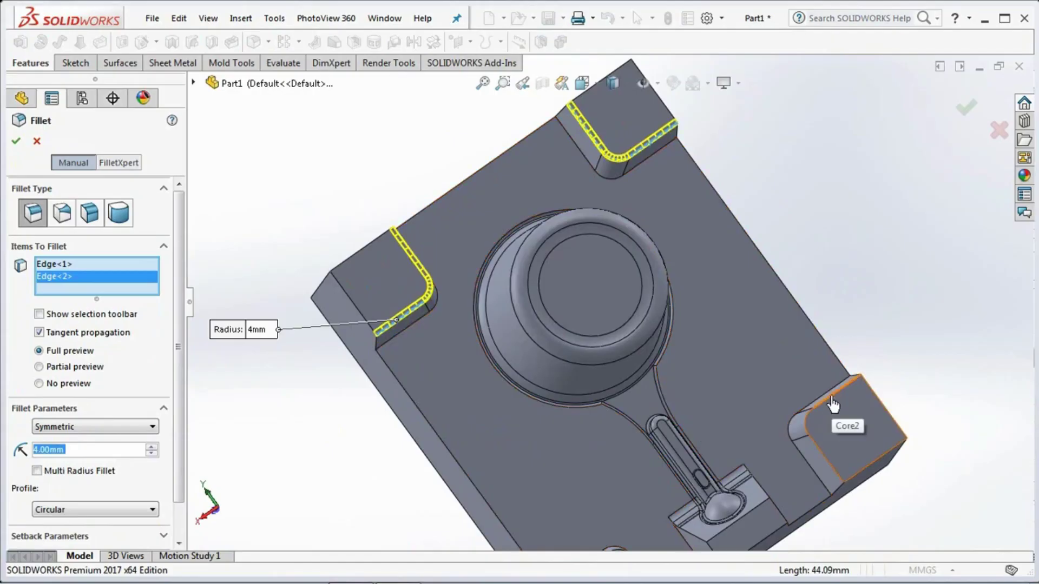
click(837, 413)
scroll(833, 406, up, 2)
scroll(595, 471, down, 3)
click(510, 420)
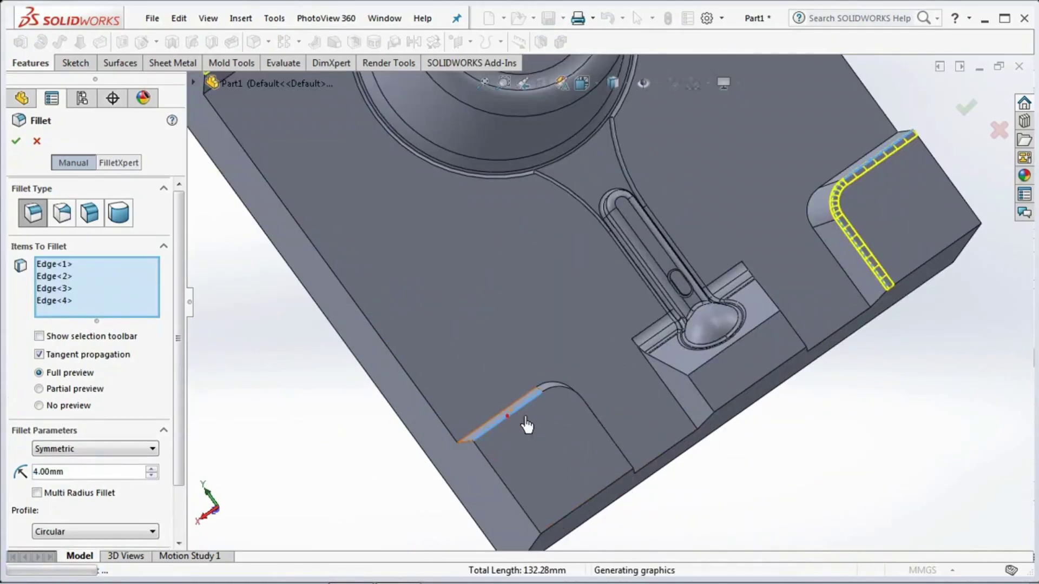
- Add the handle block's top and side edges to the 4 mm fillet and apply it
scroll(673, 417, down, 2)
click(701, 394)
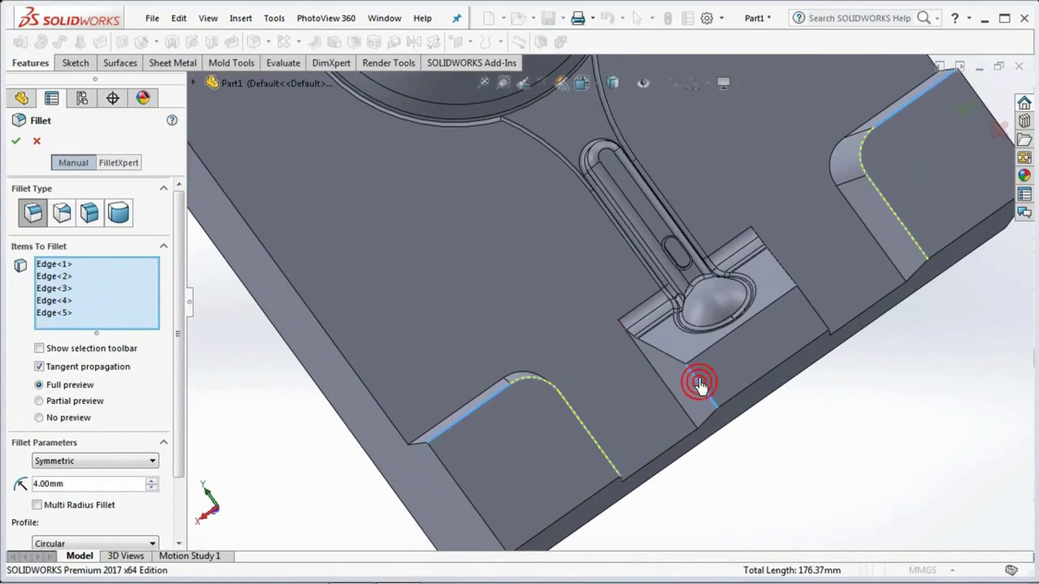
click(705, 350)
click(814, 310)
middle_drag(788, 349, 820, 385)
click(665, 342)
middle_drag(719, 329, 780, 315)
click(793, 271)
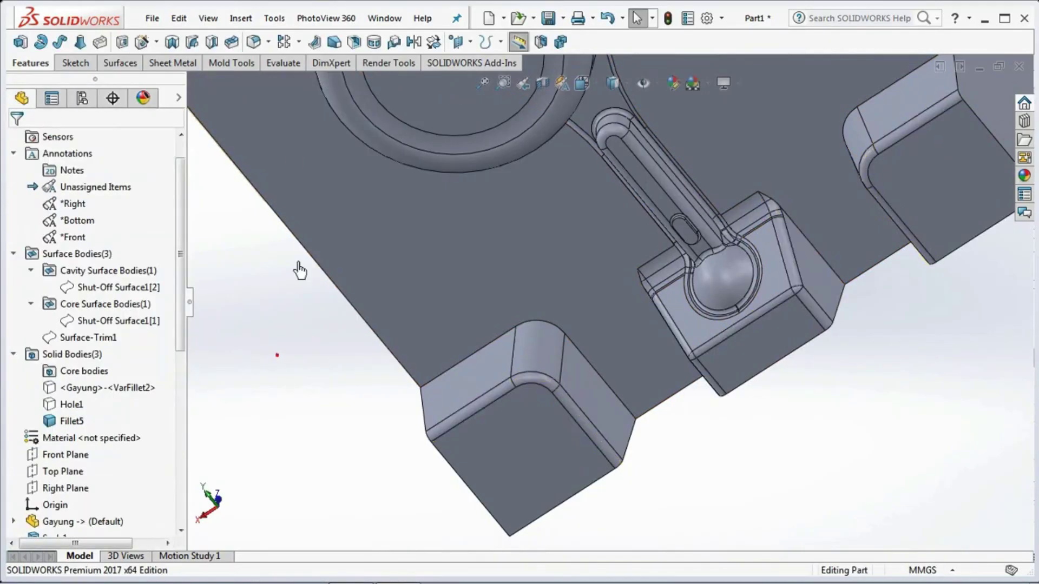
- Set up a 1.5 mm fillet on the base edges of one handle-end corner block and the handle block
click(254, 42)
text(1.)
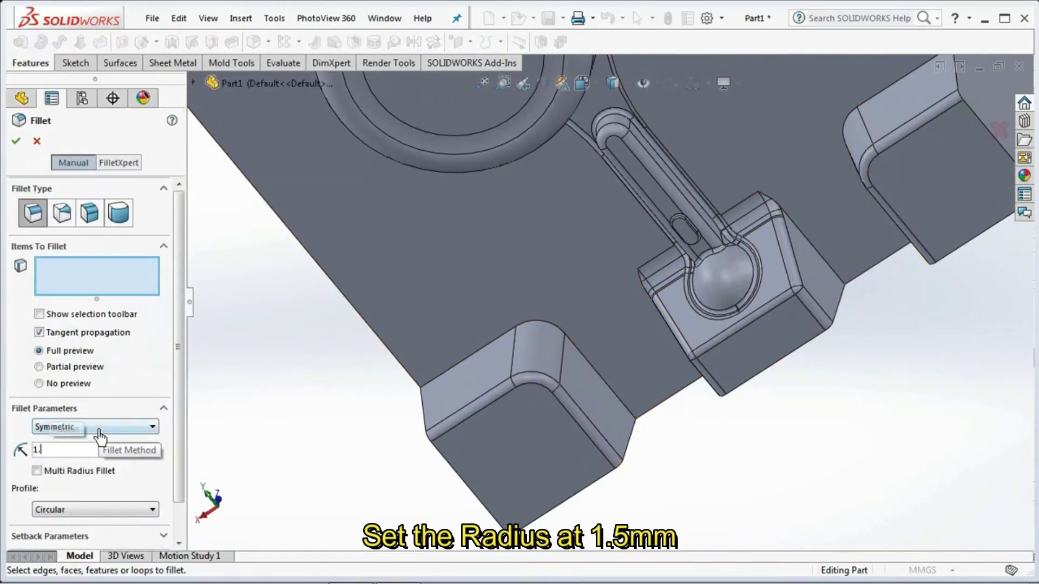
click(121, 288)
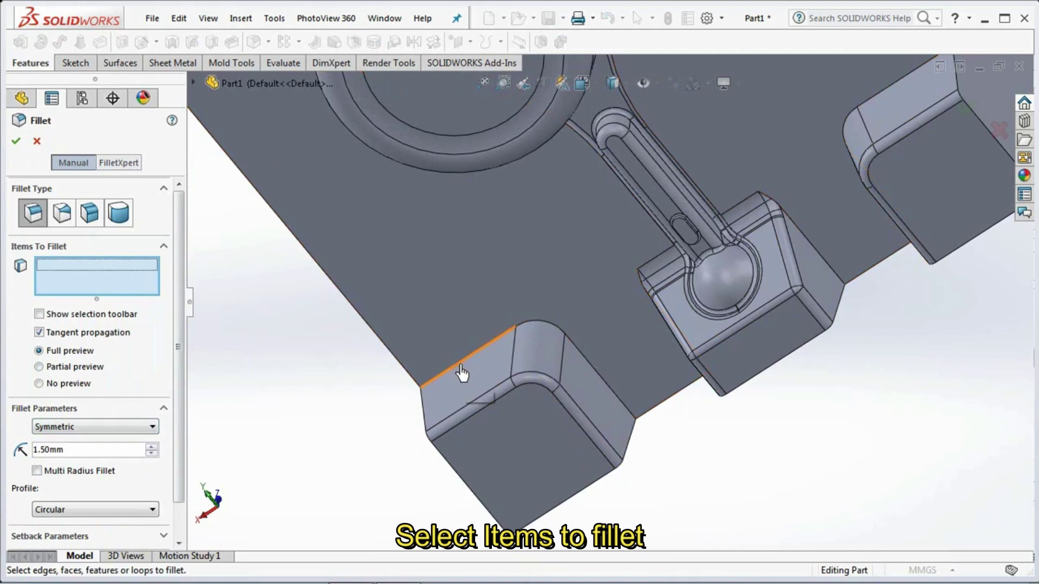
click(461, 372)
middle_drag(692, 382, 719, 309)
click(706, 354)
middle_drag(719, 362, 779, 341)
- Add the base edges of the remaining three corner blocks to the 1.5 mm fillet and apply it
click(881, 268)
middle_drag(880, 267, 443, 285)
click(925, 266)
click(442, 285)
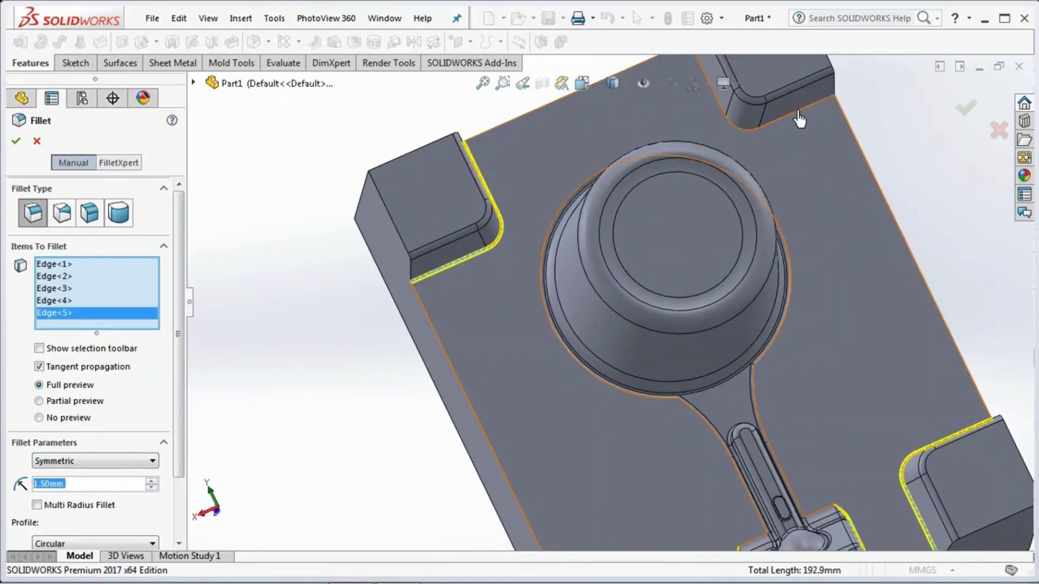
click(798, 118)
scroll(606, 301, up, 1)
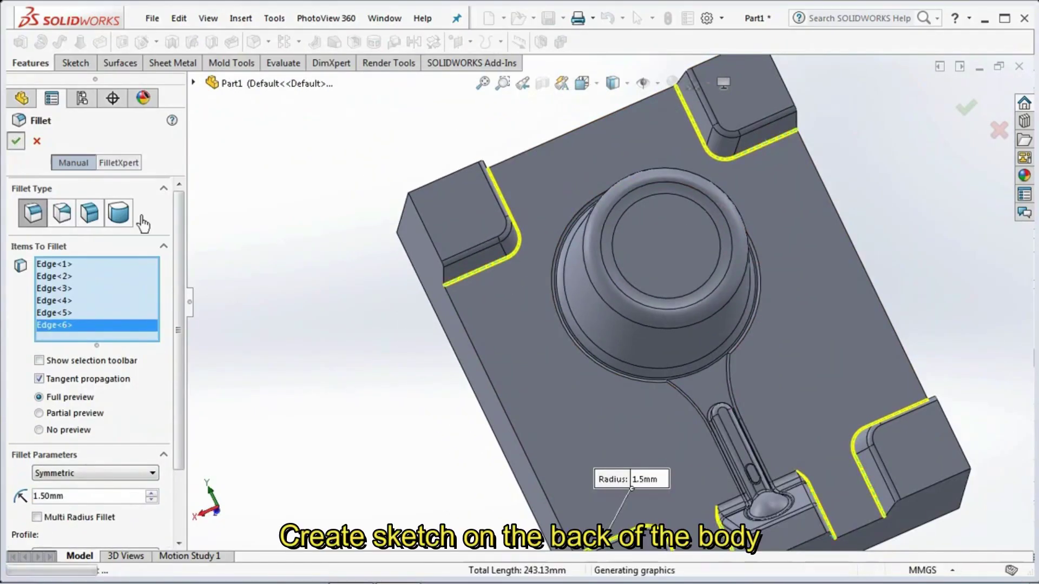
click(16, 141)
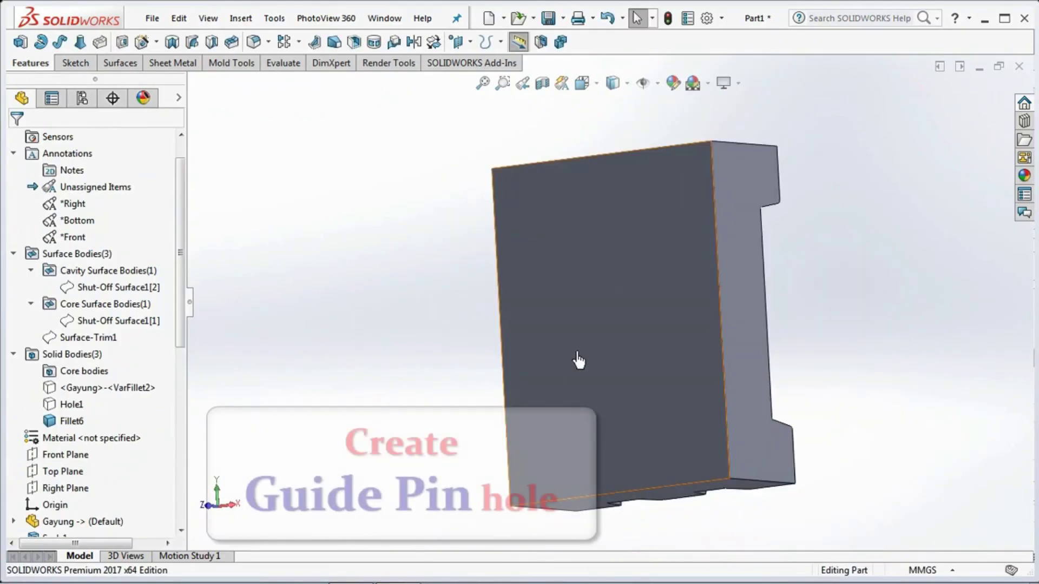
- Start a sketch on the core block's flat back face, viewed normal to it
click(709, 333)
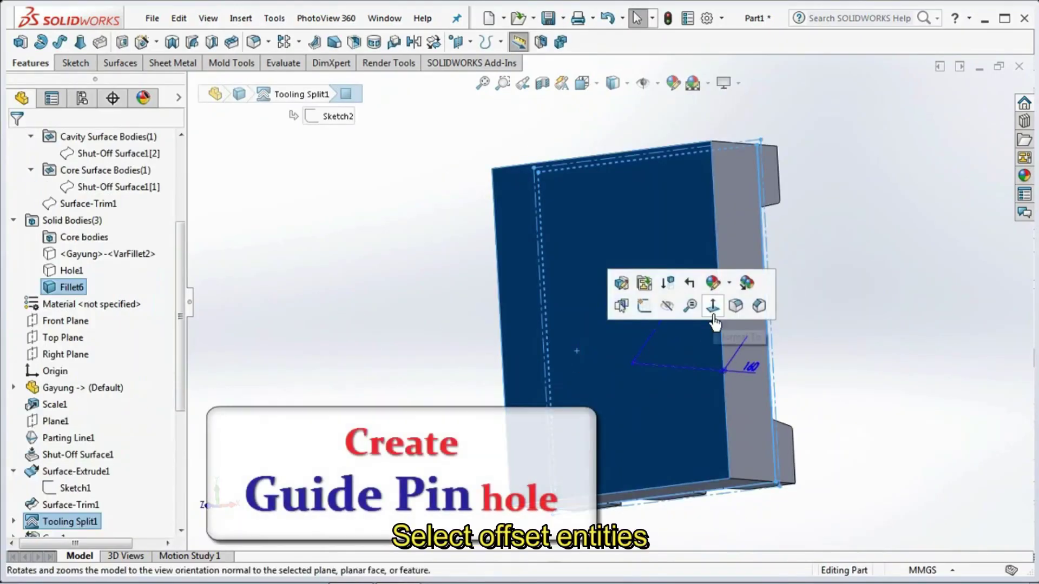
click(713, 306)
click(73, 63)
click(20, 43)
- Offset the core back face's outline 25 mm inward as construction geometry and exit the sketch
click(469, 42)
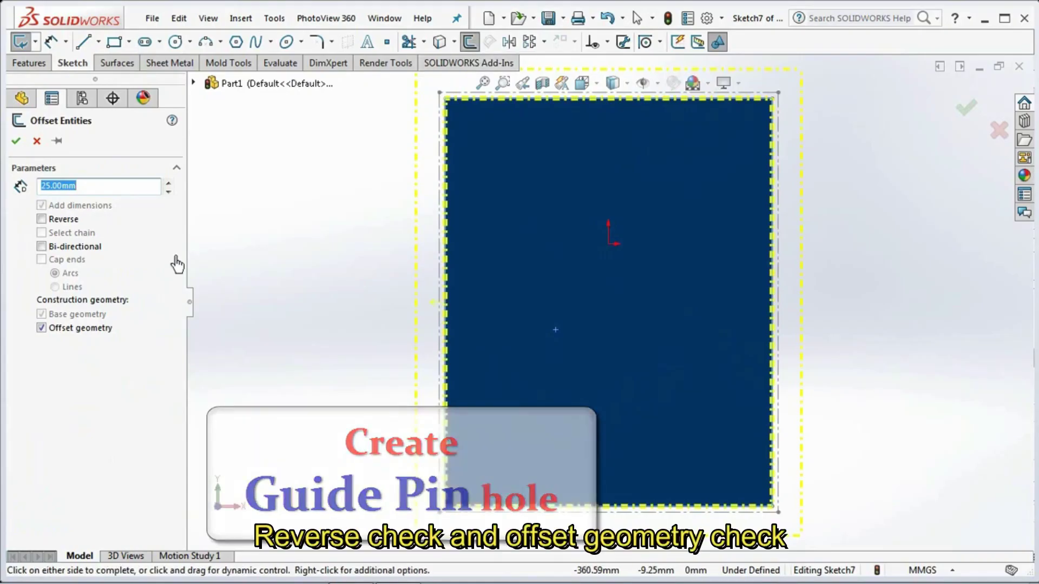
click(42, 219)
click(16, 141)
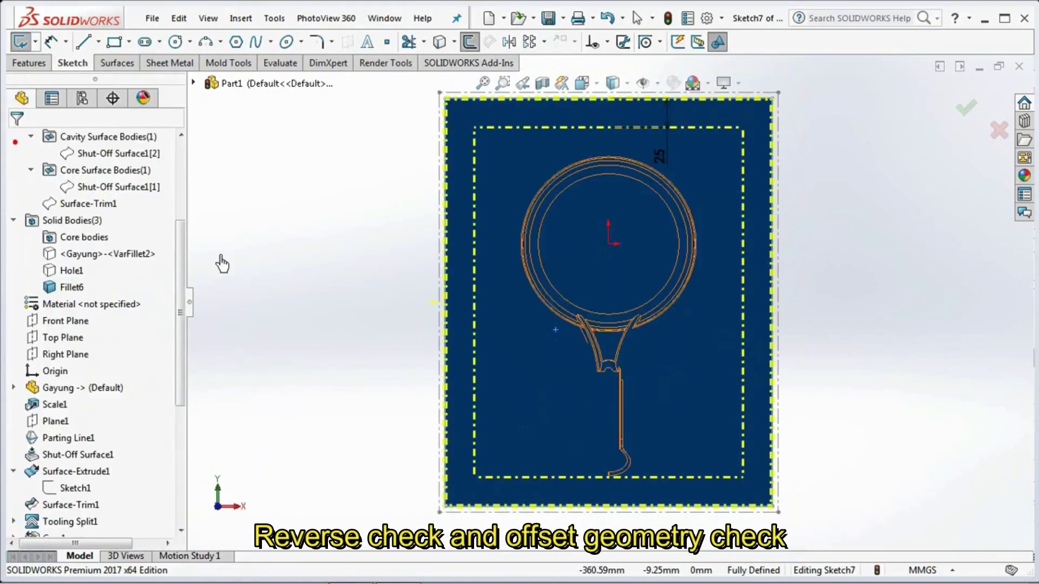
click(281, 282)
middle_drag(560, 320, 532, 335)
click(977, 125)
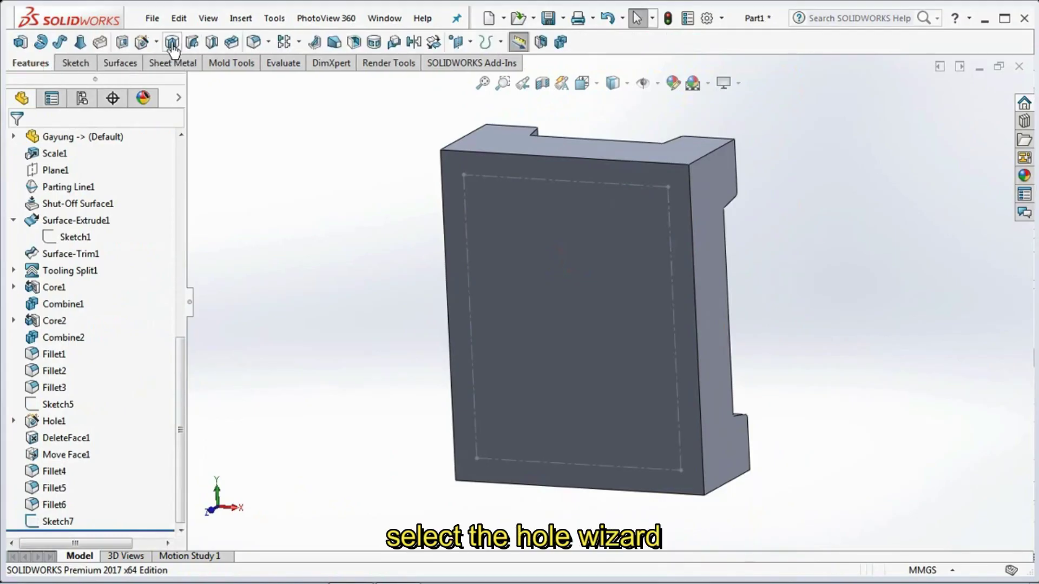
- Define a legacy counterbored drilled hole with 20 mm diameter, 26 mm counterbore diameter and 6.2 mm counterbore depth
click(141, 43)
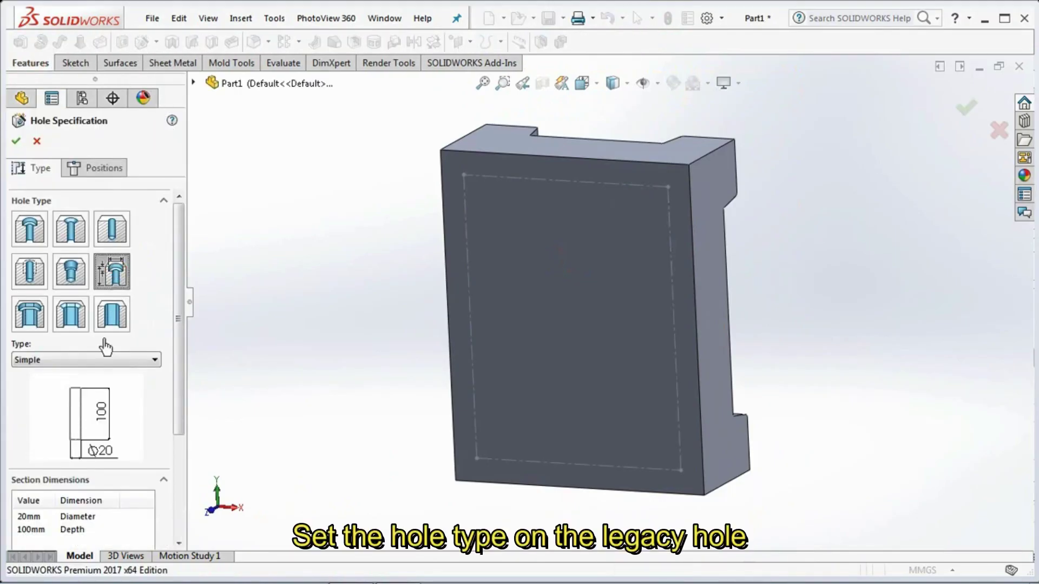
click(93, 359)
click(70, 373)
scroll(174, 378, down, 5)
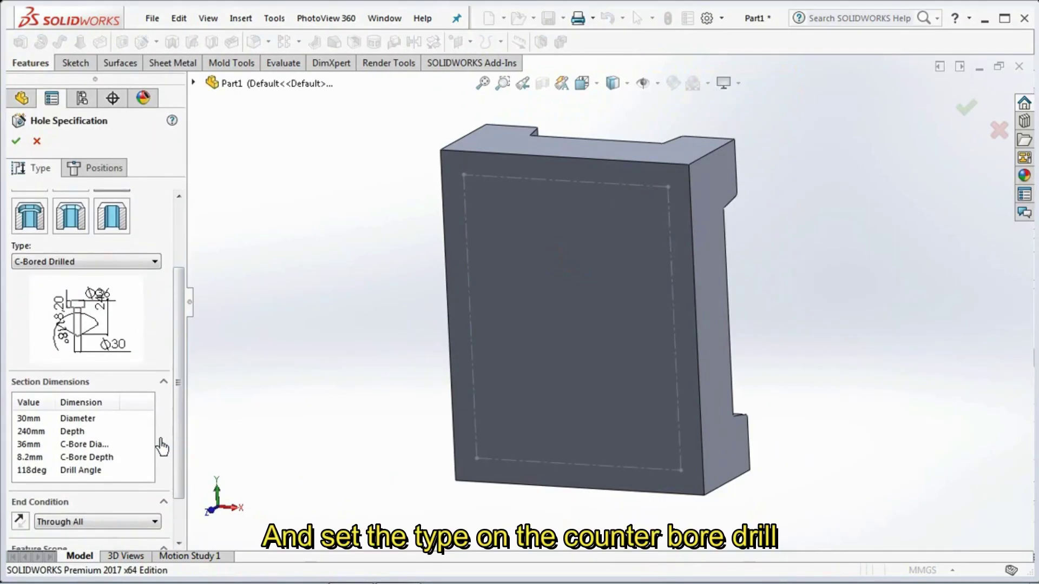
click(23, 419)
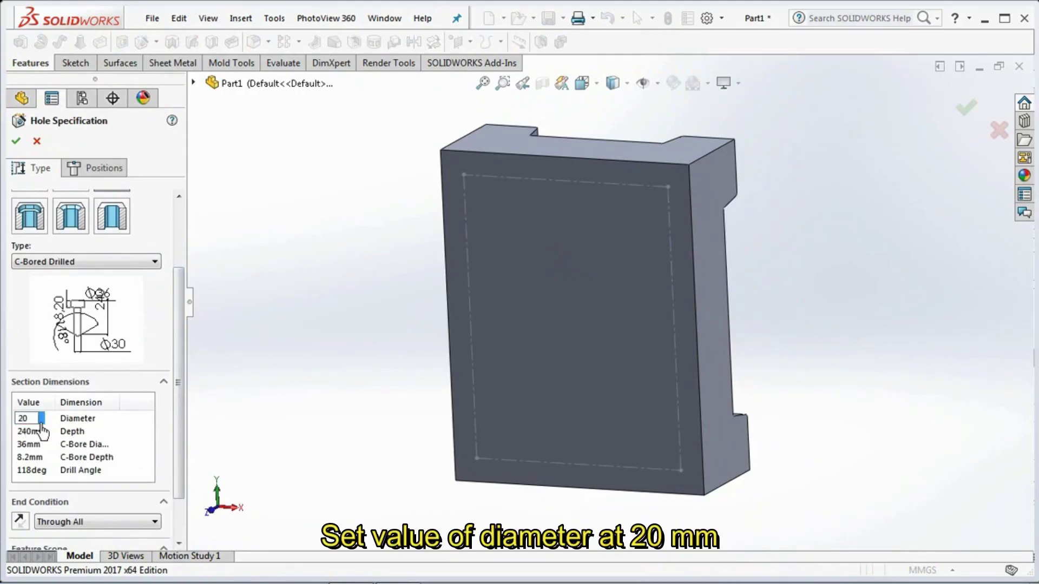
click(27, 444)
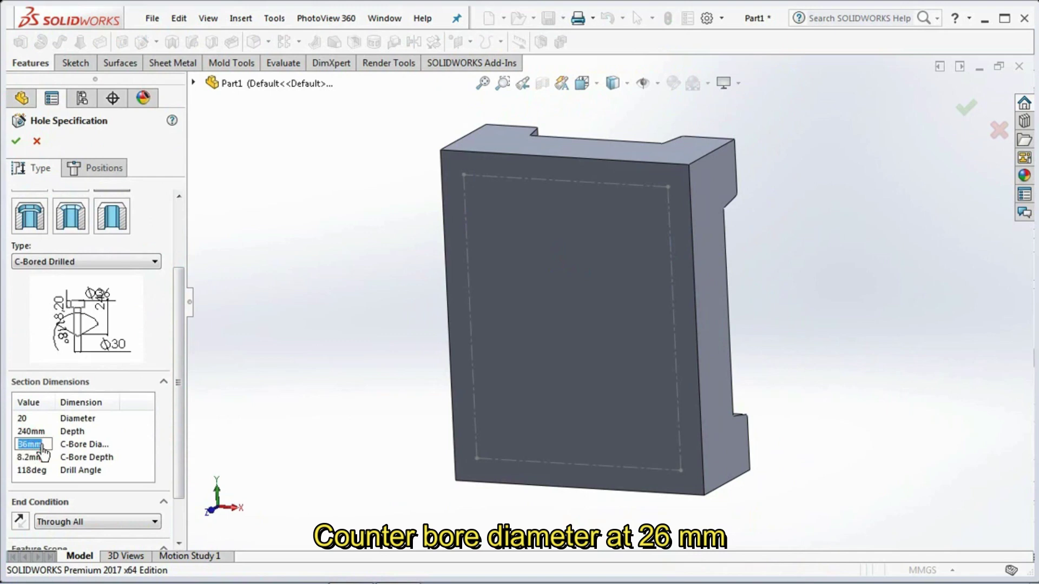
text(6)
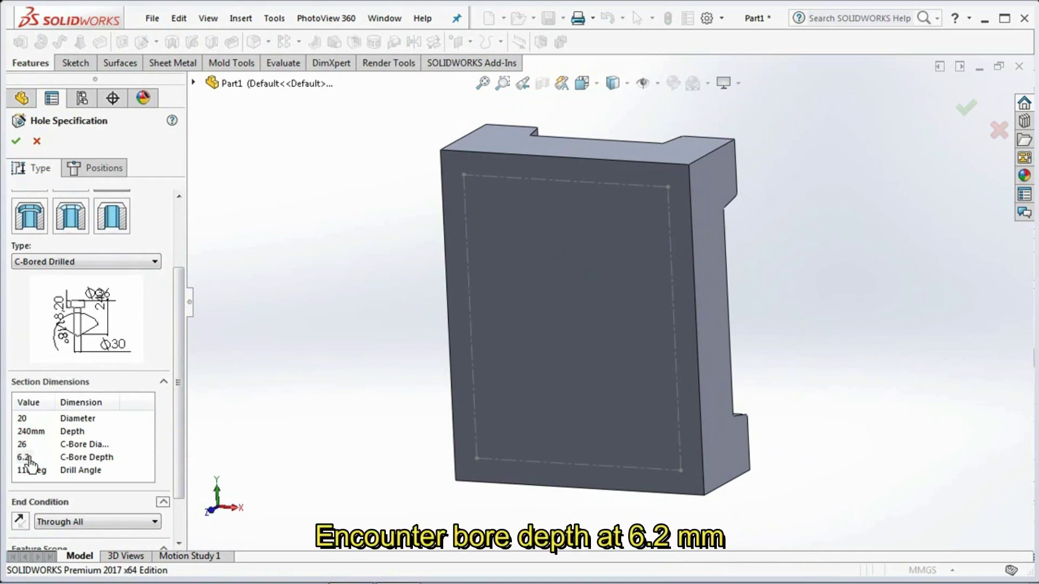
- Place the counterbored holes at the four corners of the construction rectangle on the core's back face, and hide that sketch
click(100, 172)
click(97, 298)
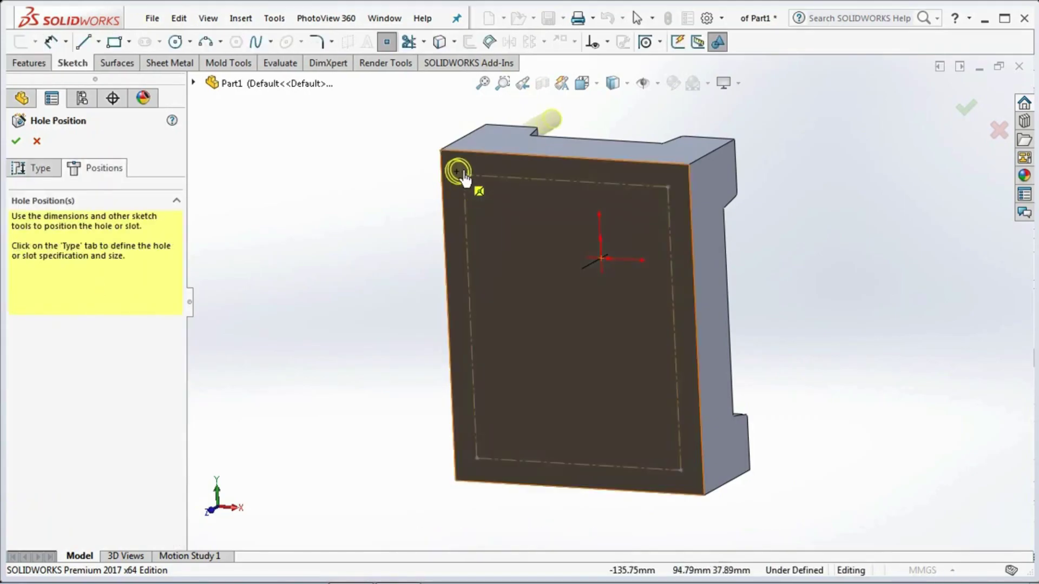
click(463, 175)
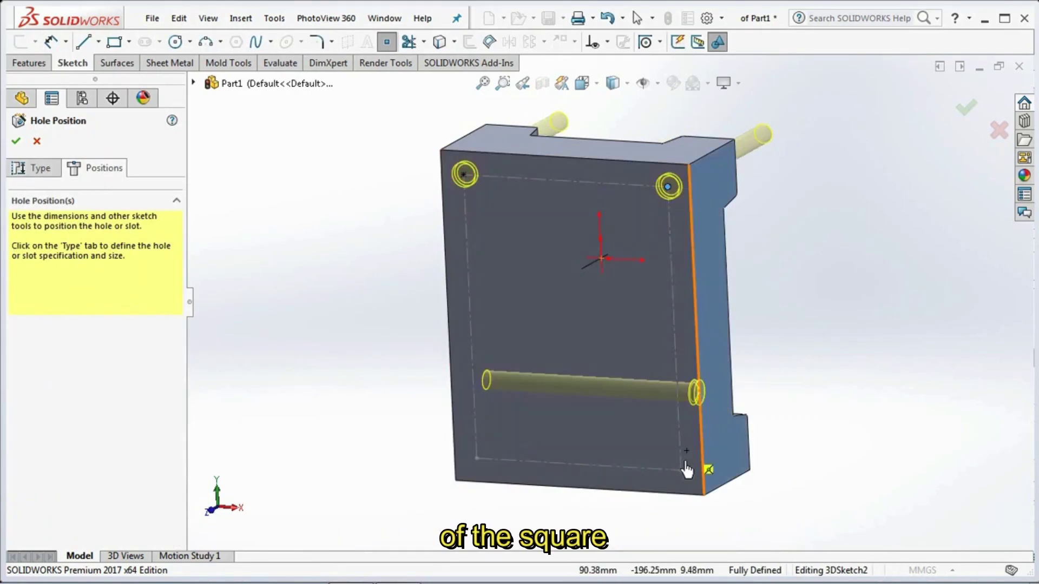
click(681, 470)
click(476, 459)
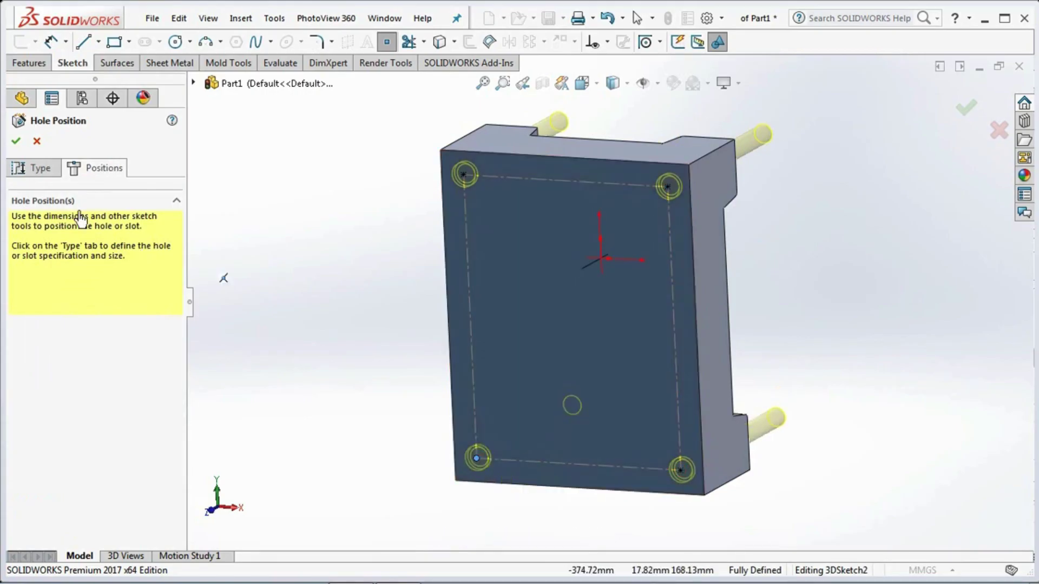
click(16, 143)
click(469, 342)
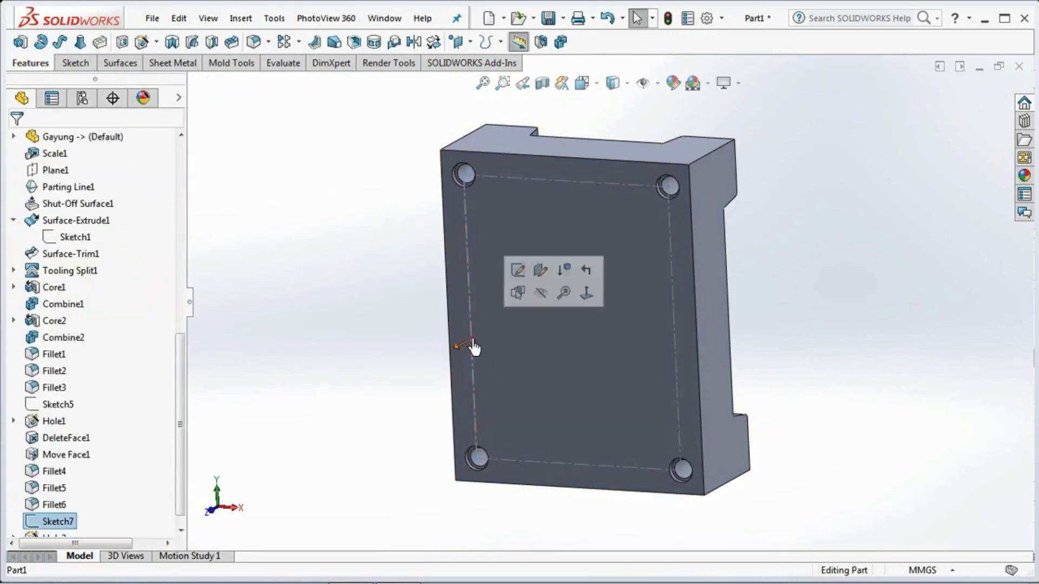
click(540, 293)
- Show the hidden cavity body and the Gayung dipper body again
mouse_move(378, 297)
middle_down()
mouse_move(446, 443)
mouse_move(392, 464)
mouse_move(413, 433)
middle_up()
scroll(918, 217, down, 2)
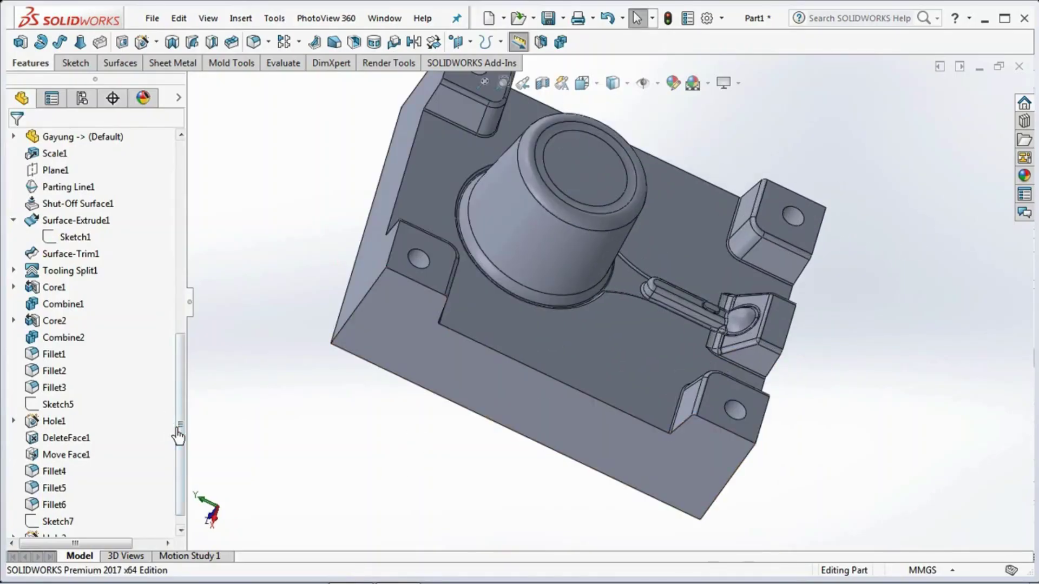
drag(173, 433, 214, 225)
click(50, 439)
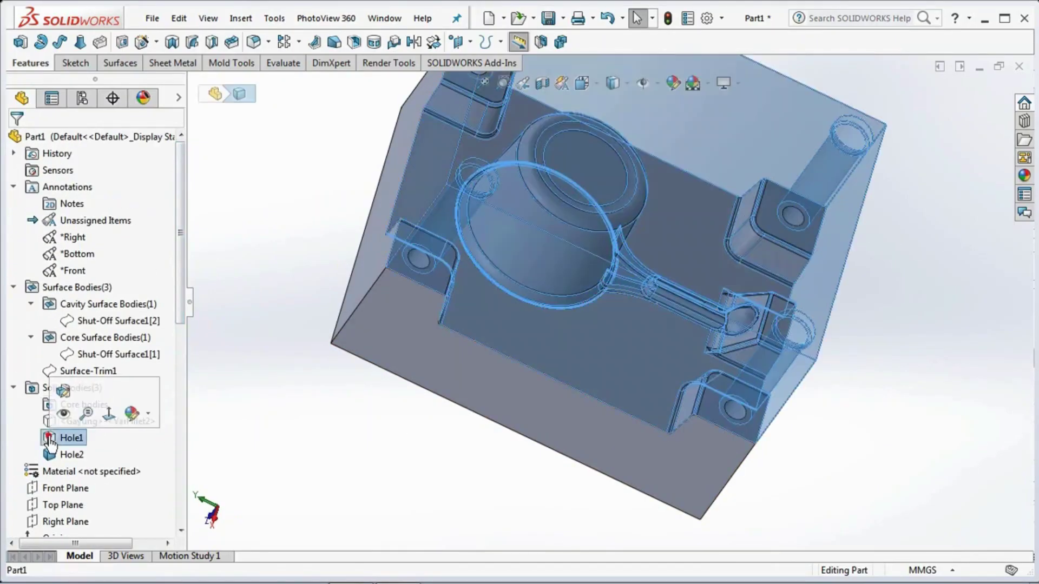
click(62, 413)
click(50, 421)
click(62, 397)
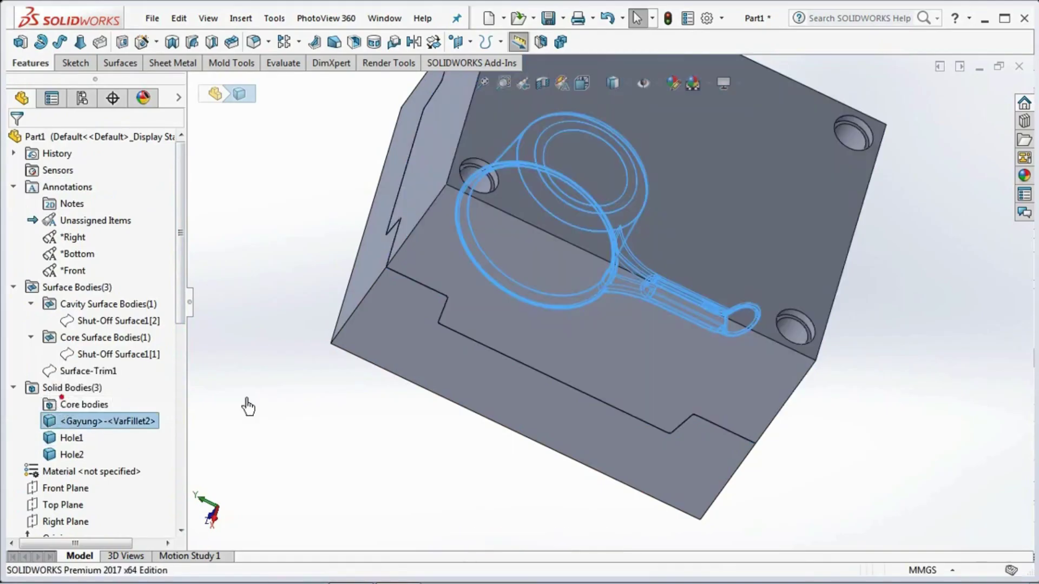
click(326, 418)
scroll(406, 433, up, 3)
middle_drag(410, 434, 411, 355)
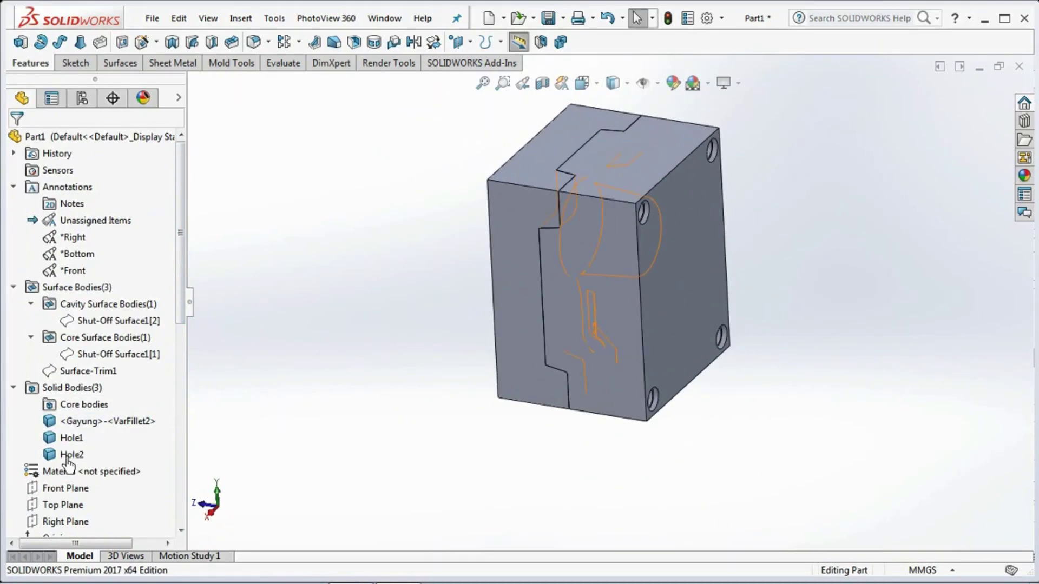
- Move the cavity body -300 mm along Z away from the core with Move/Copy Body
click(49, 438)
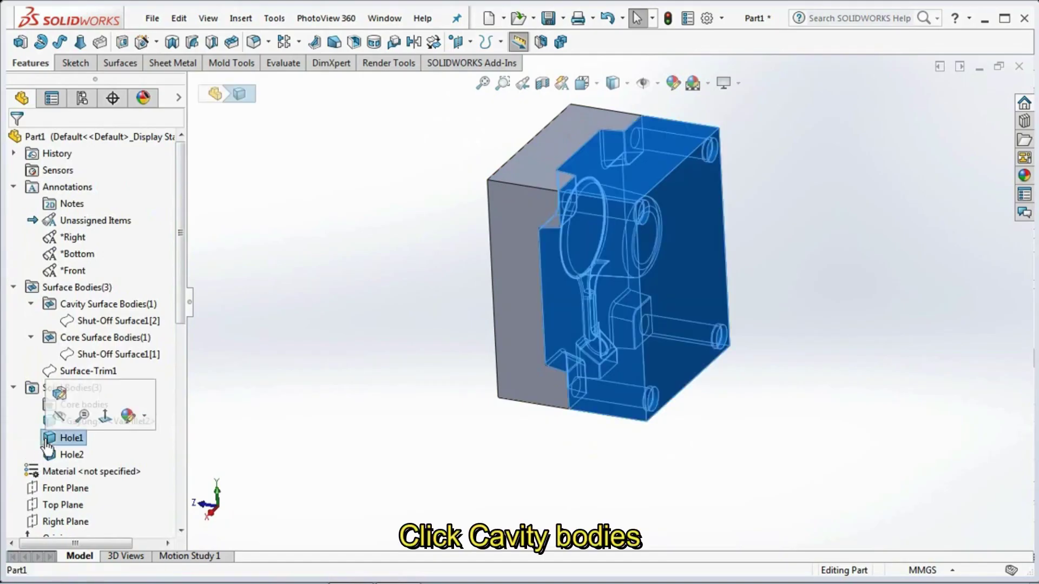
click(435, 43)
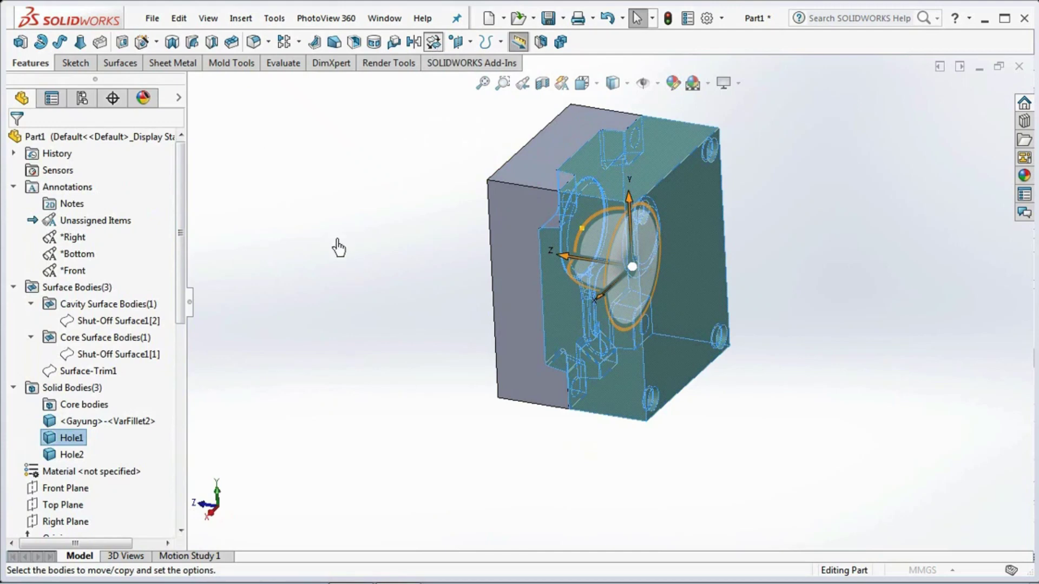
click(39, 326)
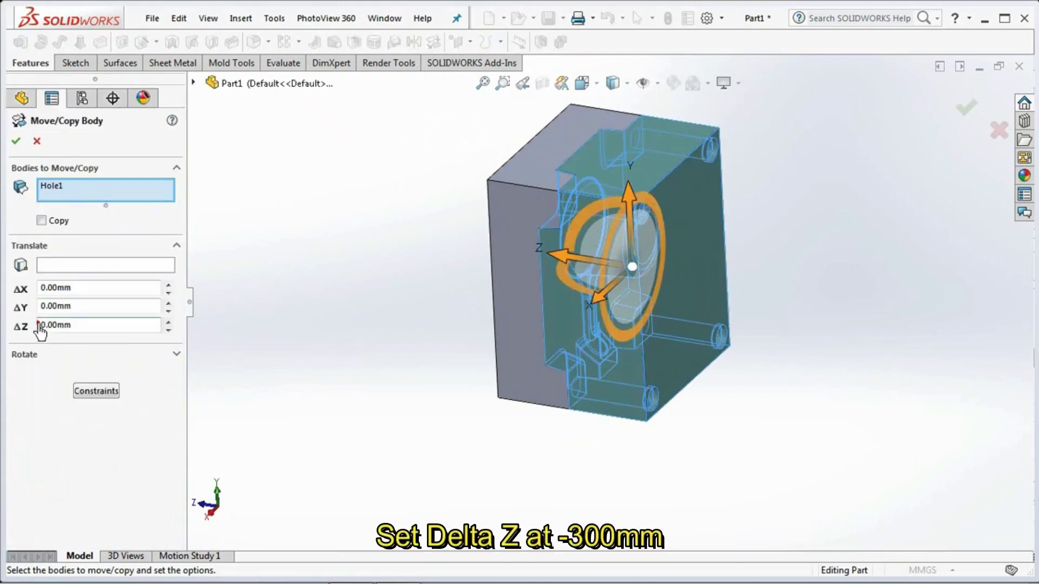
text(-30)
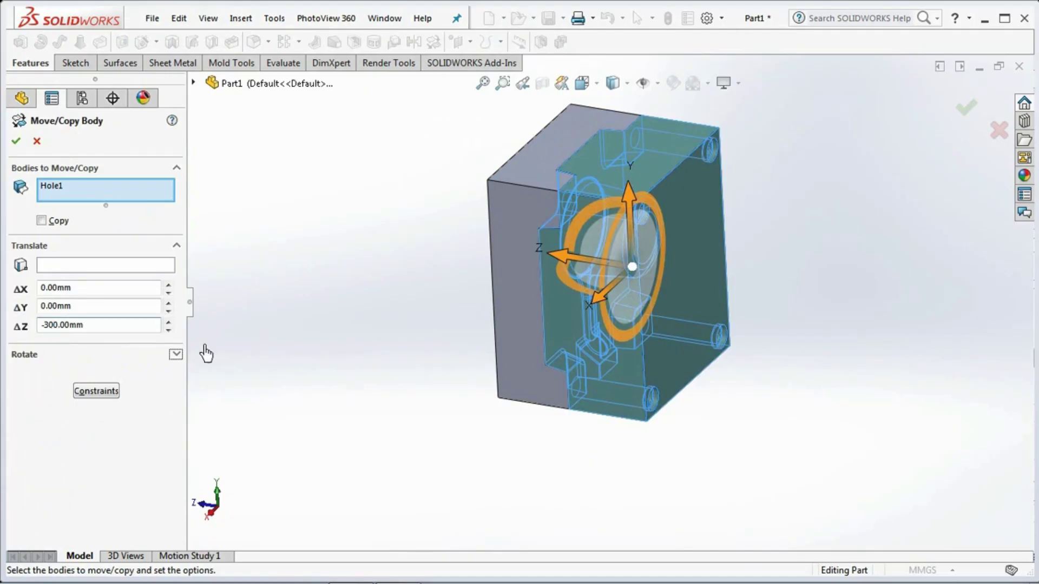
key(Return)
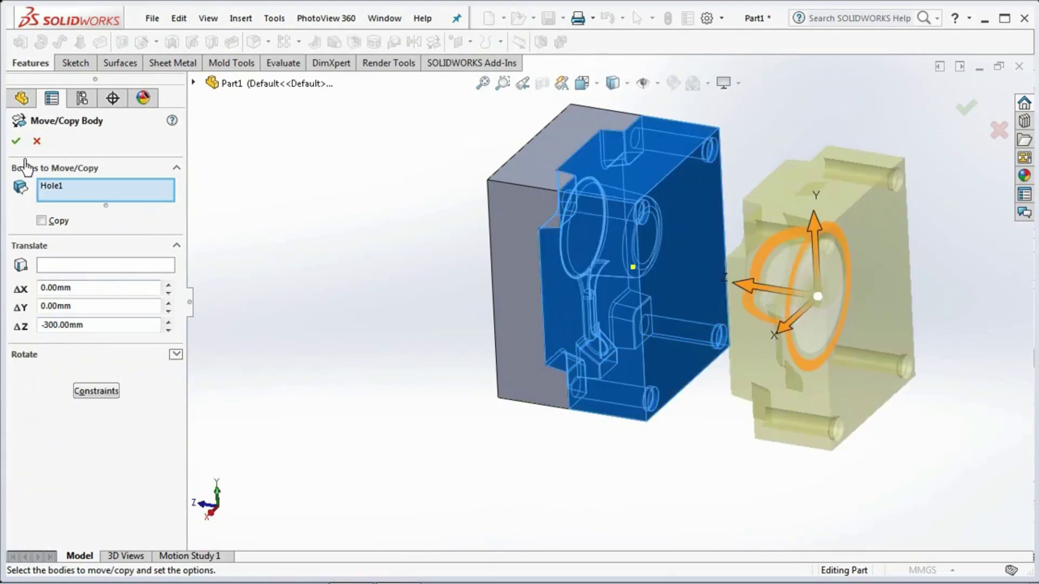
click(16, 142)
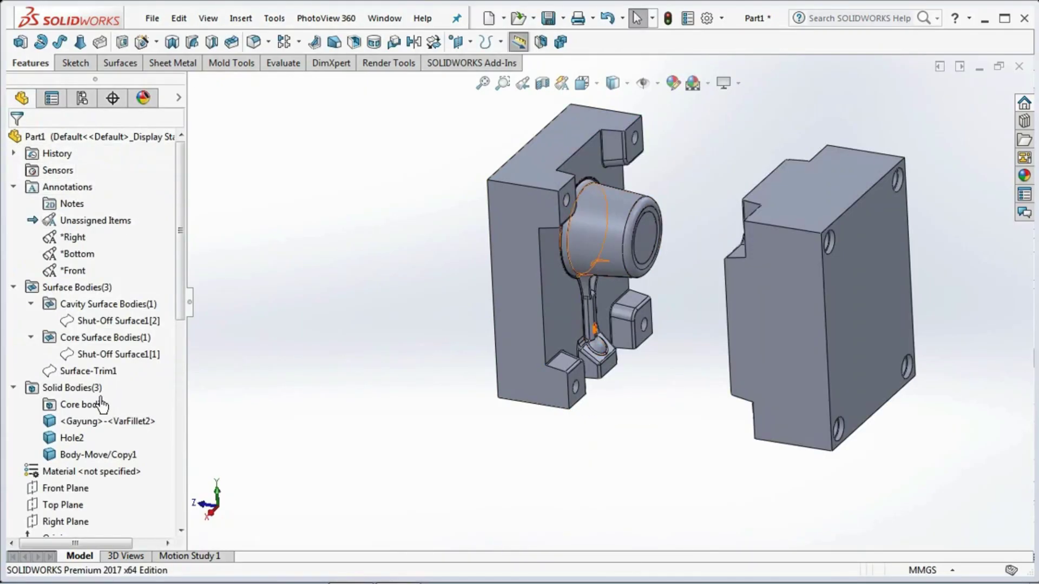
- Move the Gayung dipper body -150 mm along Z, between the core and cavity blocks
click(50, 422)
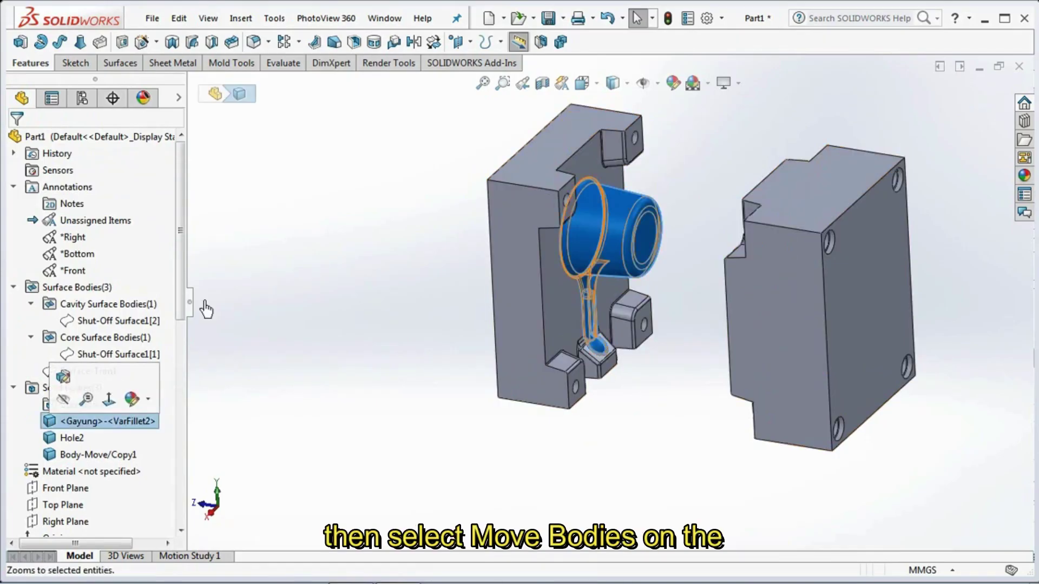
click(432, 45)
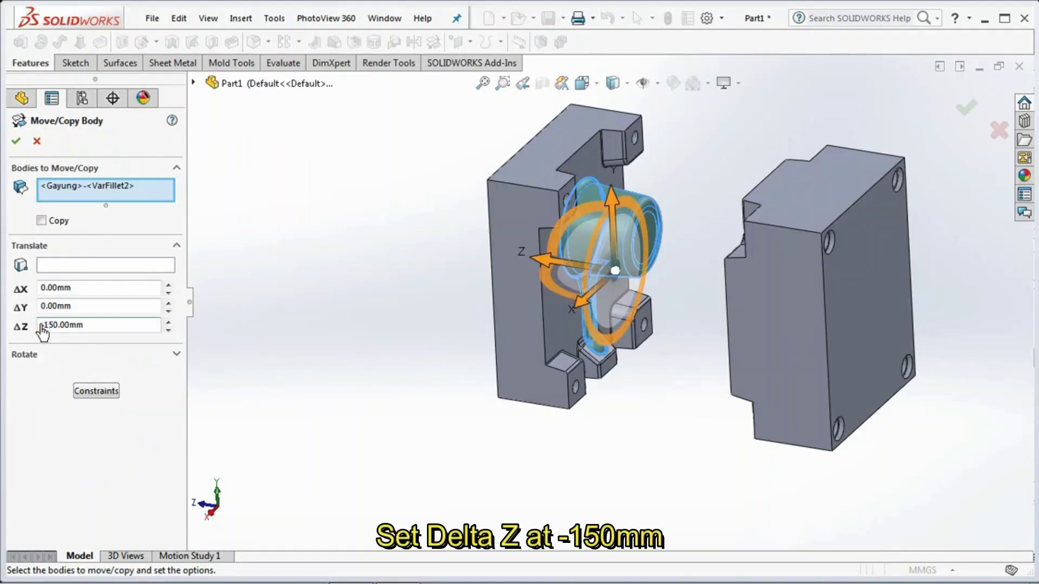
key(Tab)
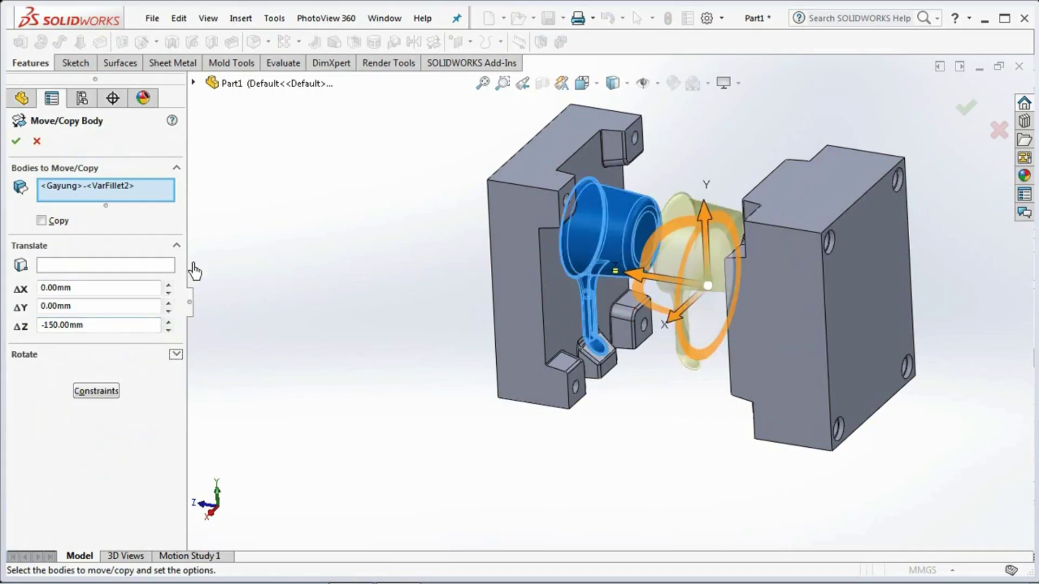
click(15, 142)
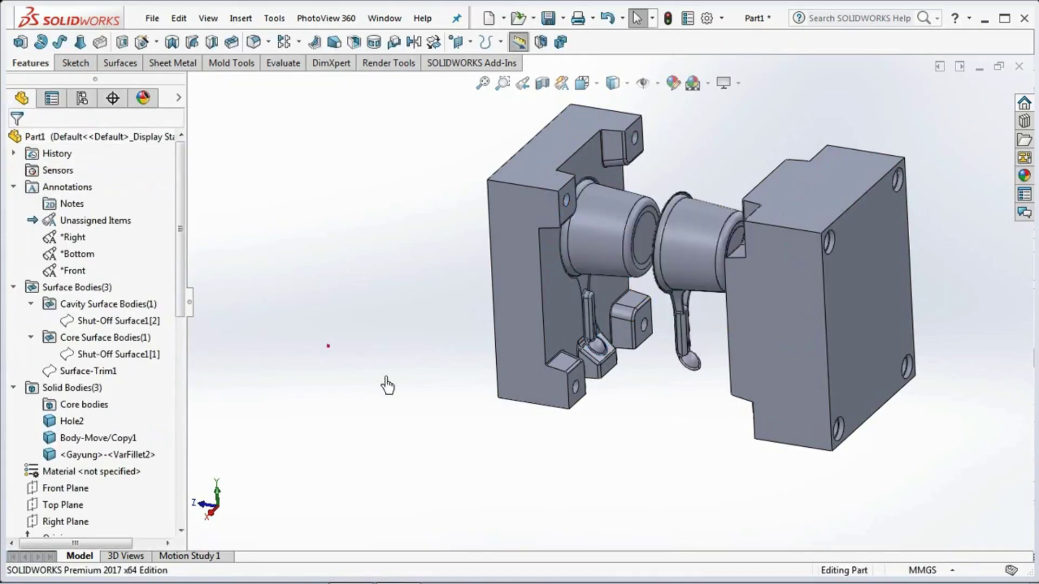